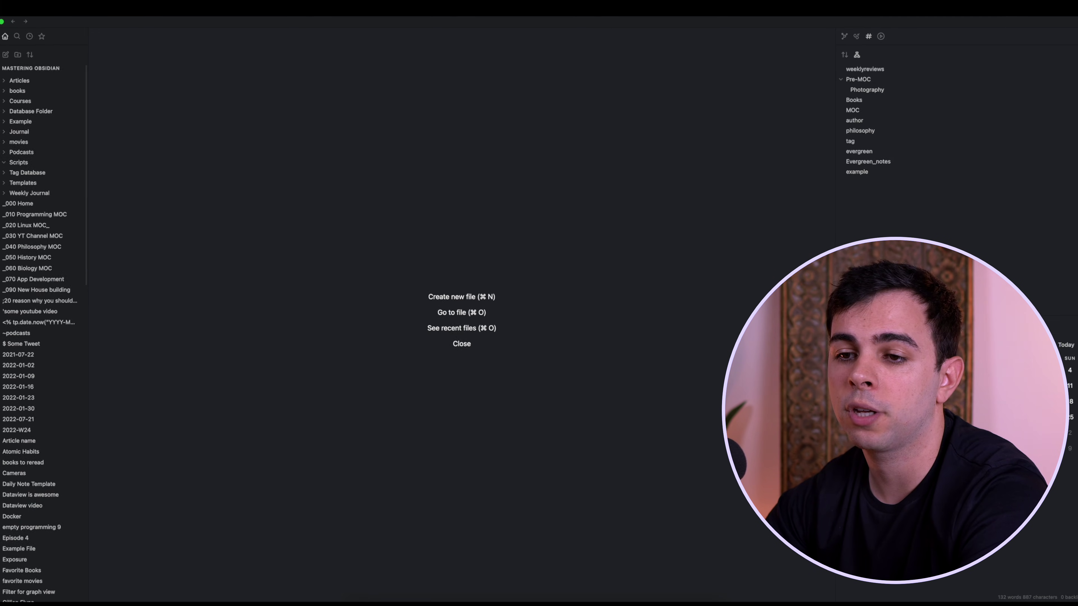
Step: Open Appearance settings and reveal the empty CSS snippets folder in Finder
key("super+comma")
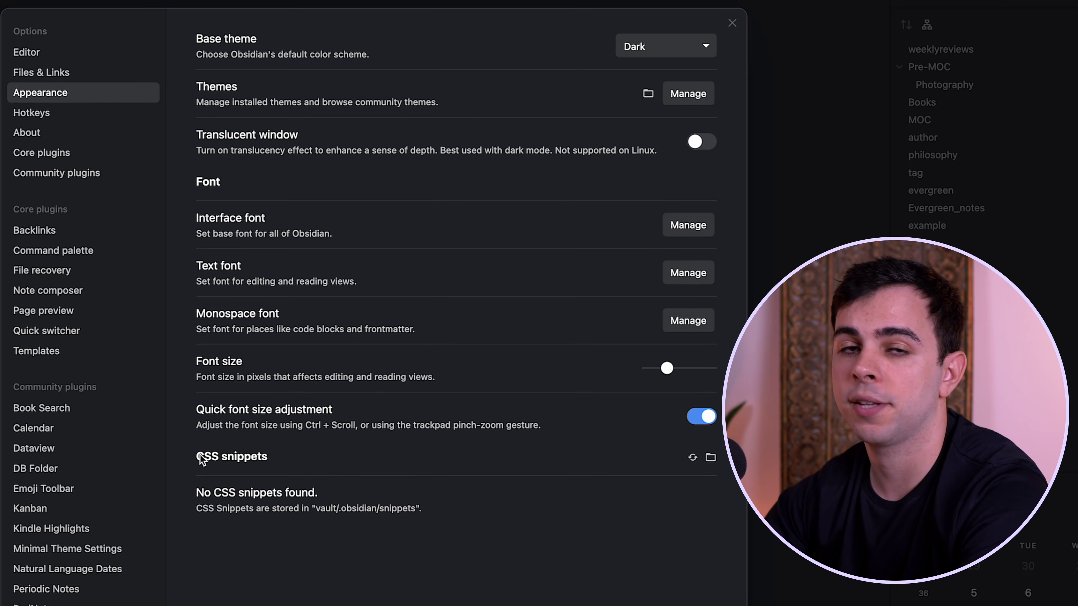
left_click(714, 461)
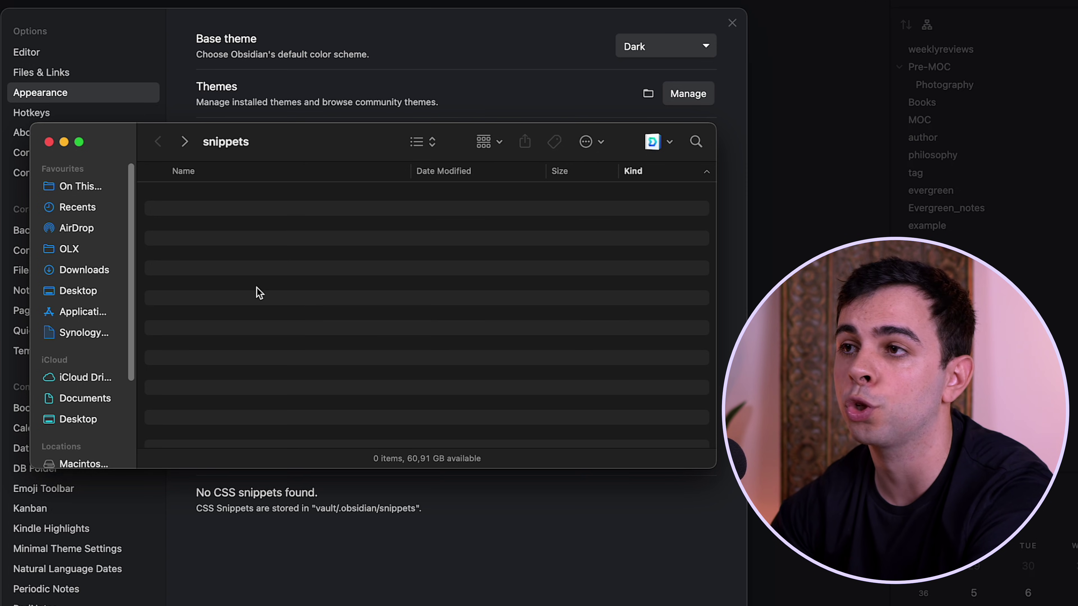
Step: Go to SynologyDrive > Obsidian > Mastering Obsidian and show hidden files with Cmd+Shift+period
left_click(87, 332)
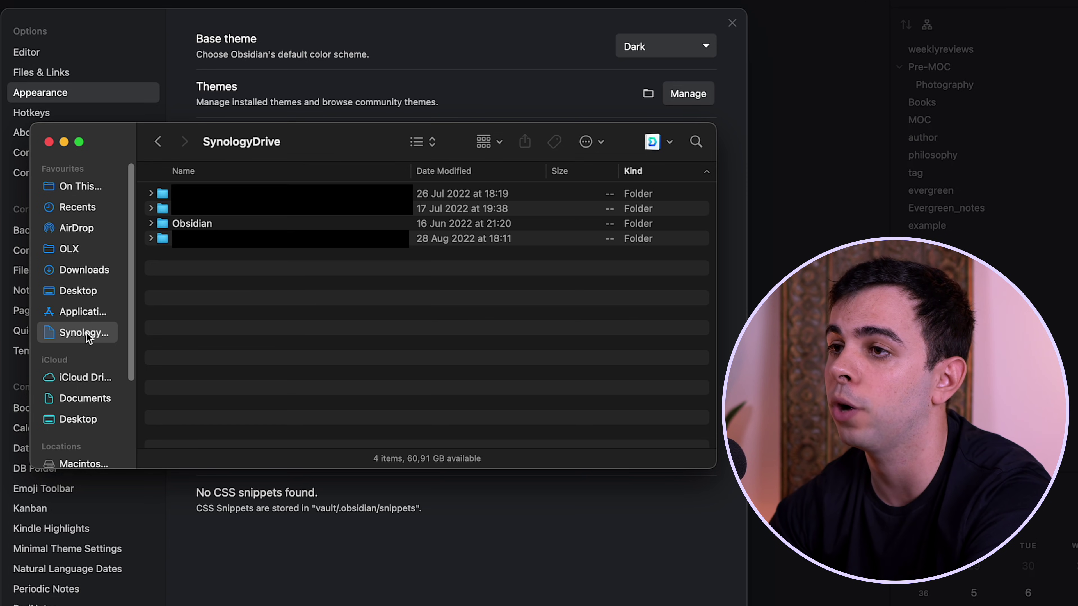
double_click(197, 223)
double_click(208, 193)
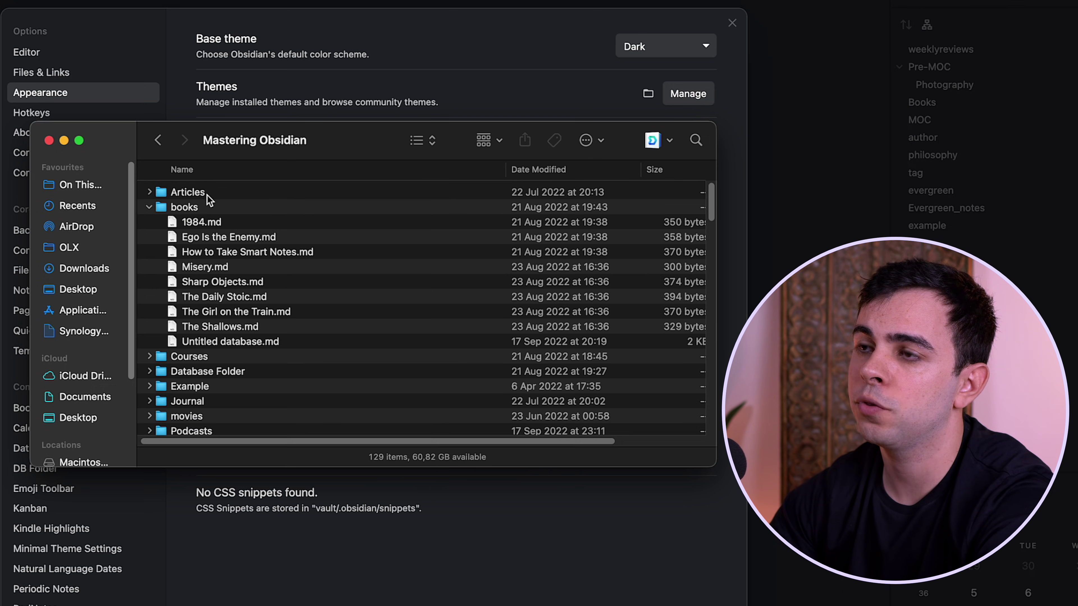
key("cmd+shift+period")
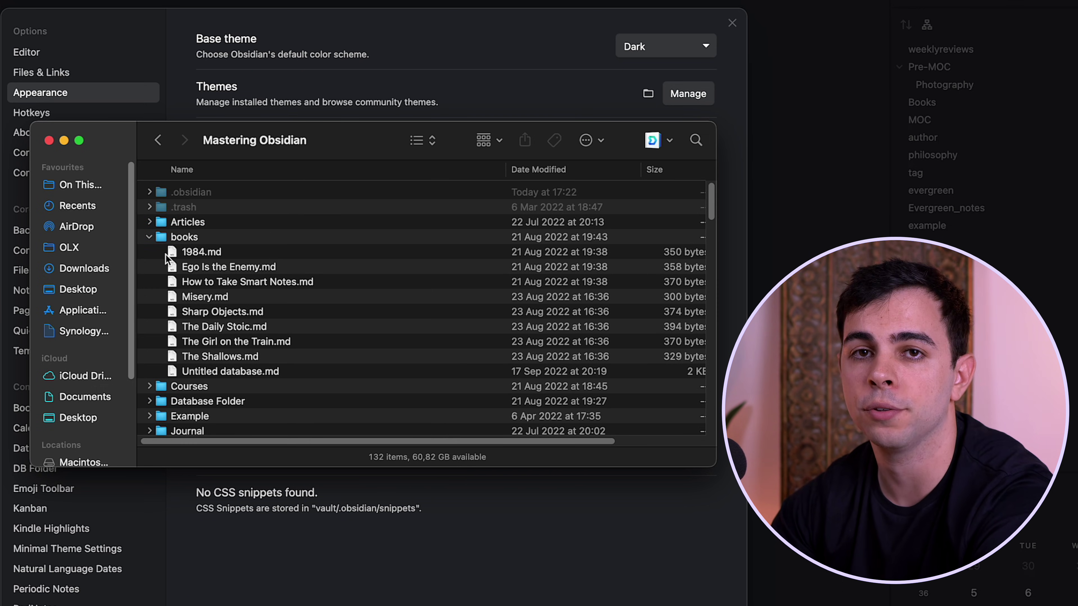
Step: Open the hidden .obsidian folder, then its snippets folder
key("Left")
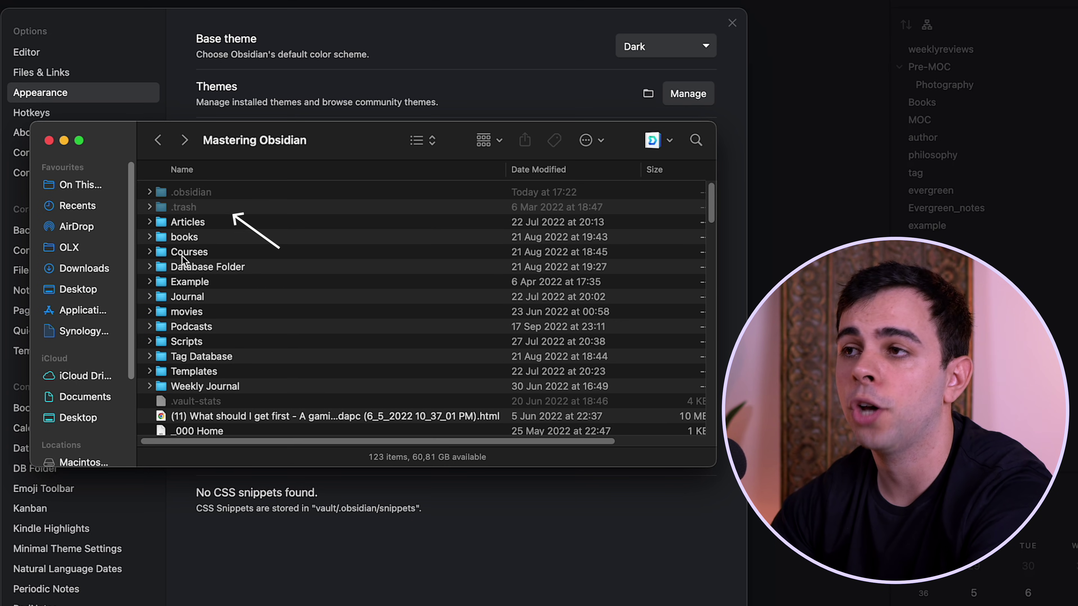
double_click(189, 194)
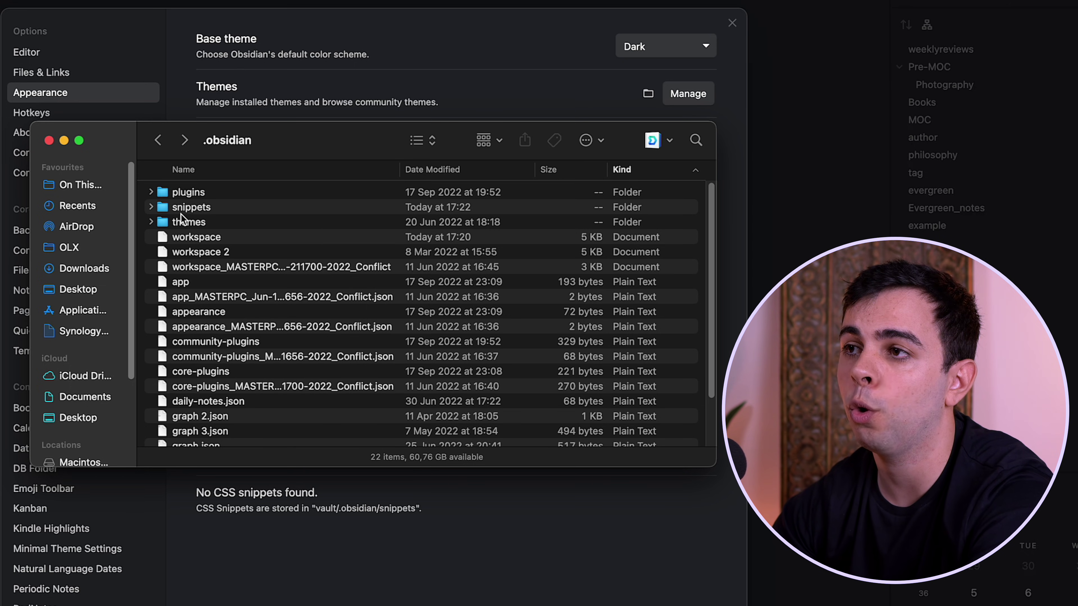
left_click(200, 208)
double_click(201, 208)
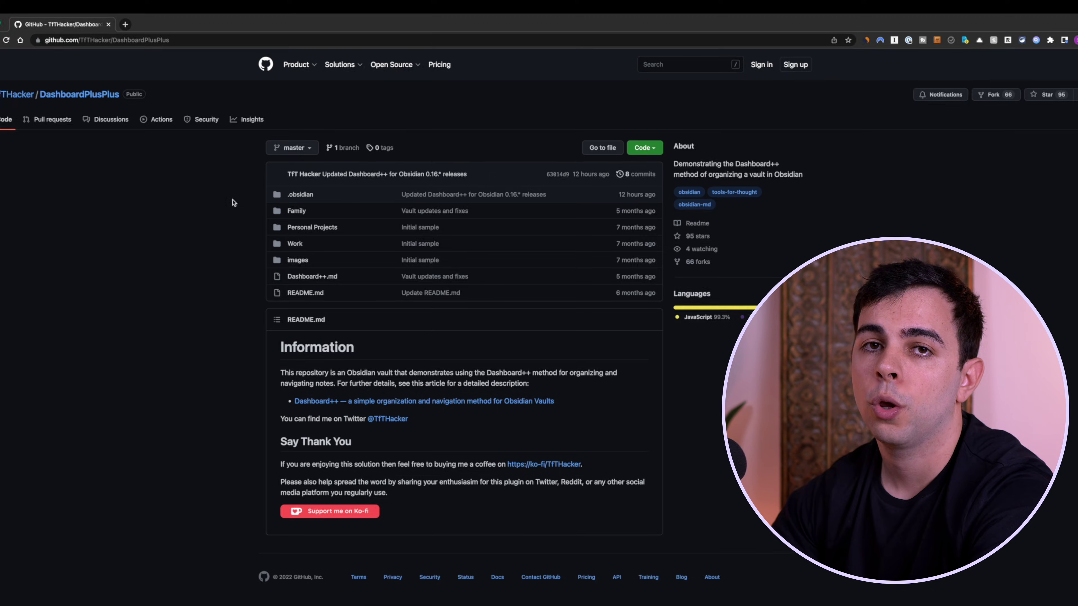
Step: Browse into the repository's .obsidian > snippets folder on GitHub
left_click(300, 194)
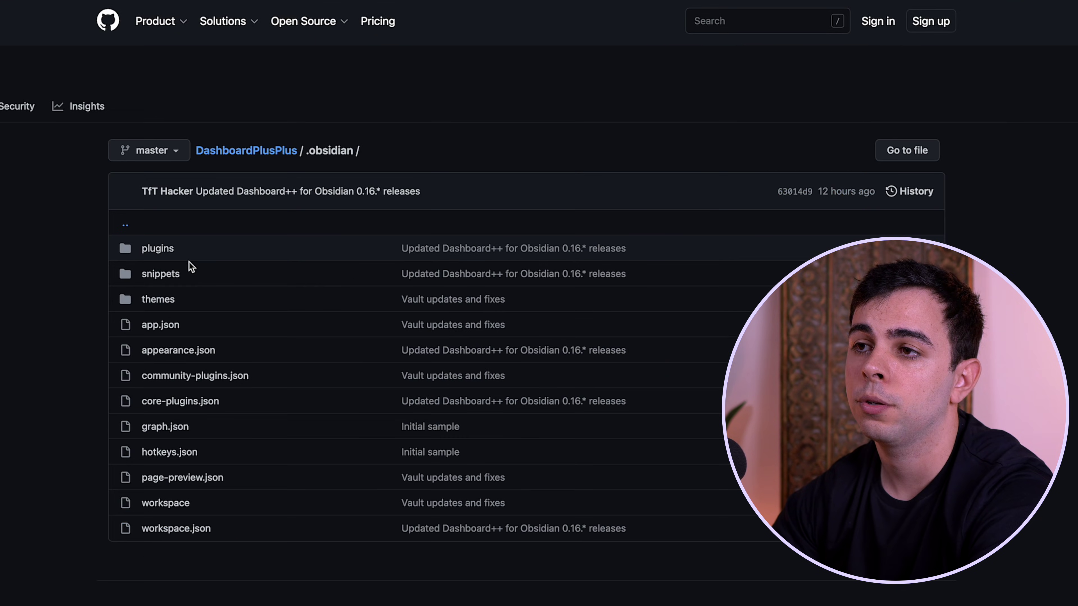
left_click(179, 274)
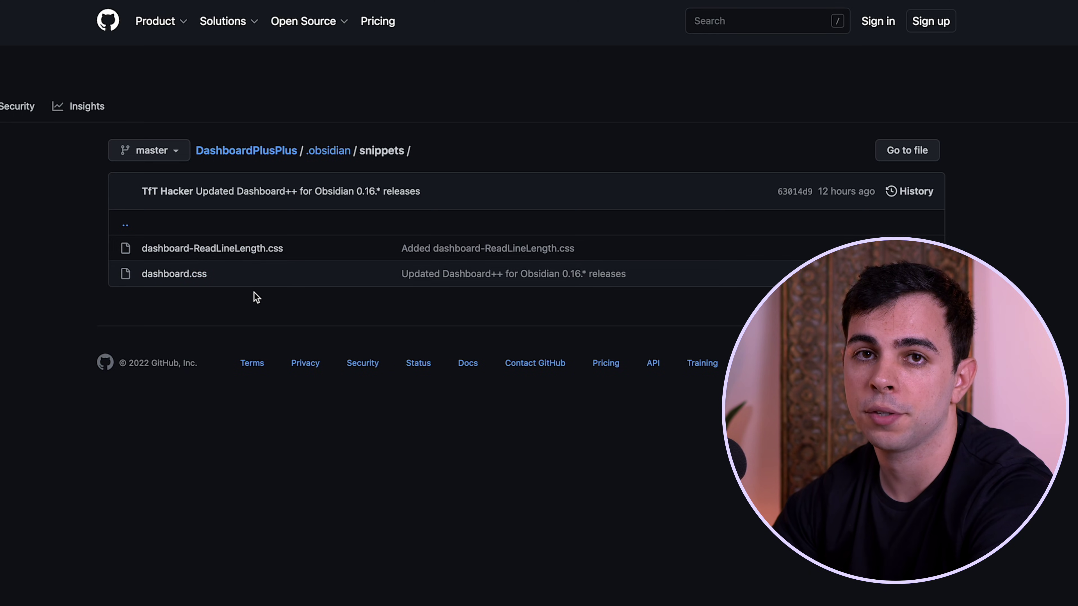
left_click_drag(858, 276, 956, 277)
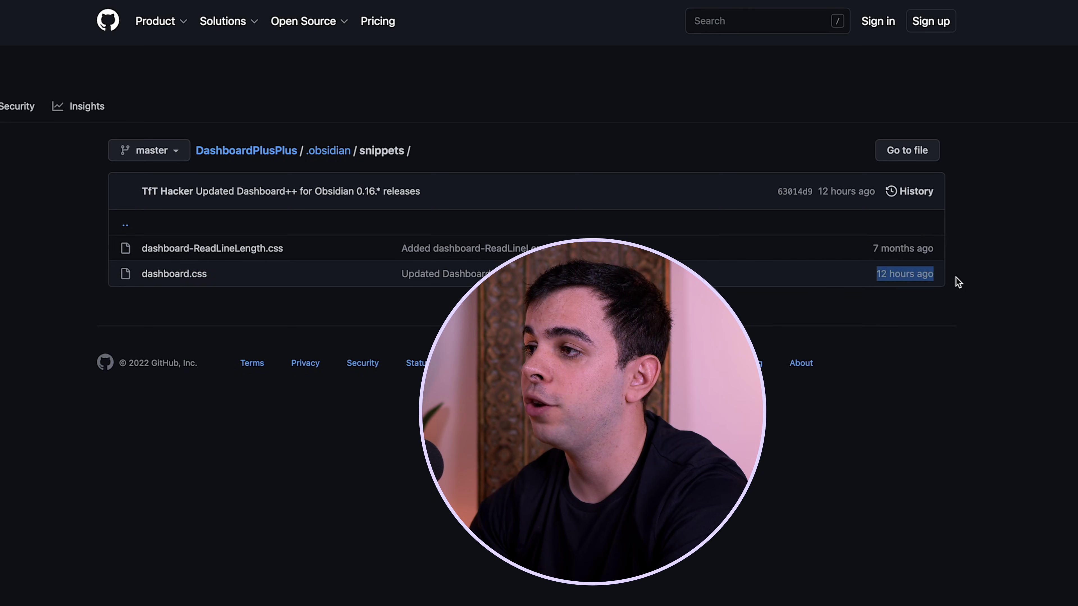
left_click(936, 308)
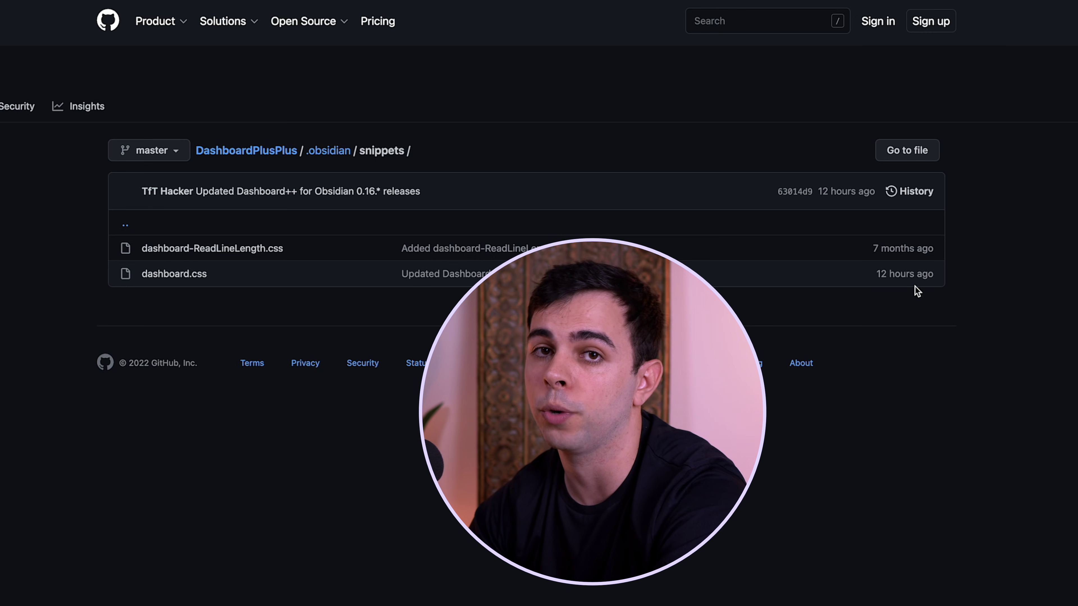
Step: Open dashboard.css and select its whole code block for copying
left_click(169, 276)
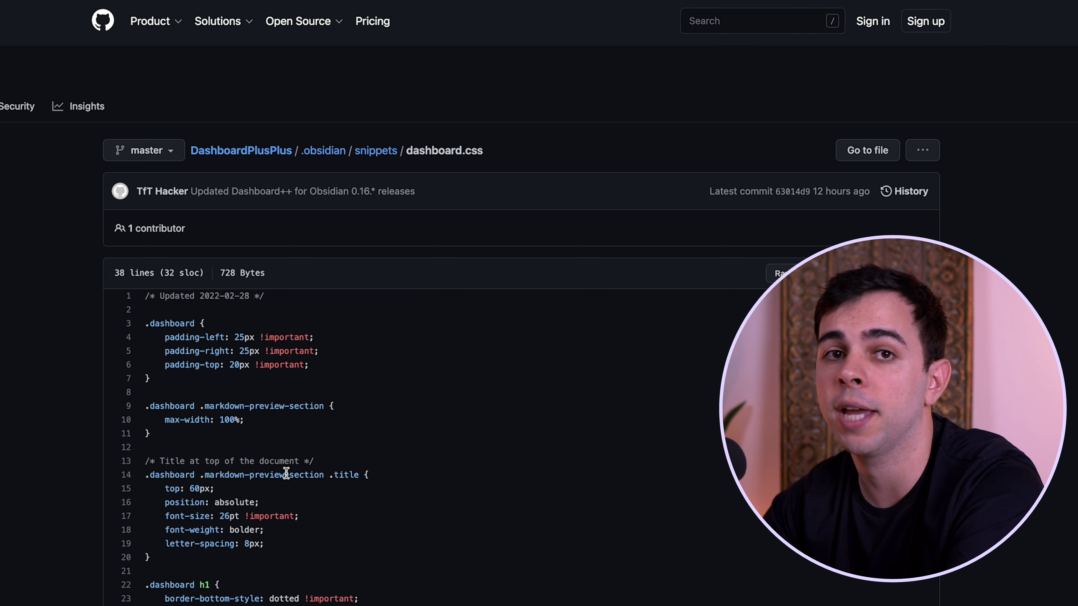
scroll(287, 474, "down", 1)
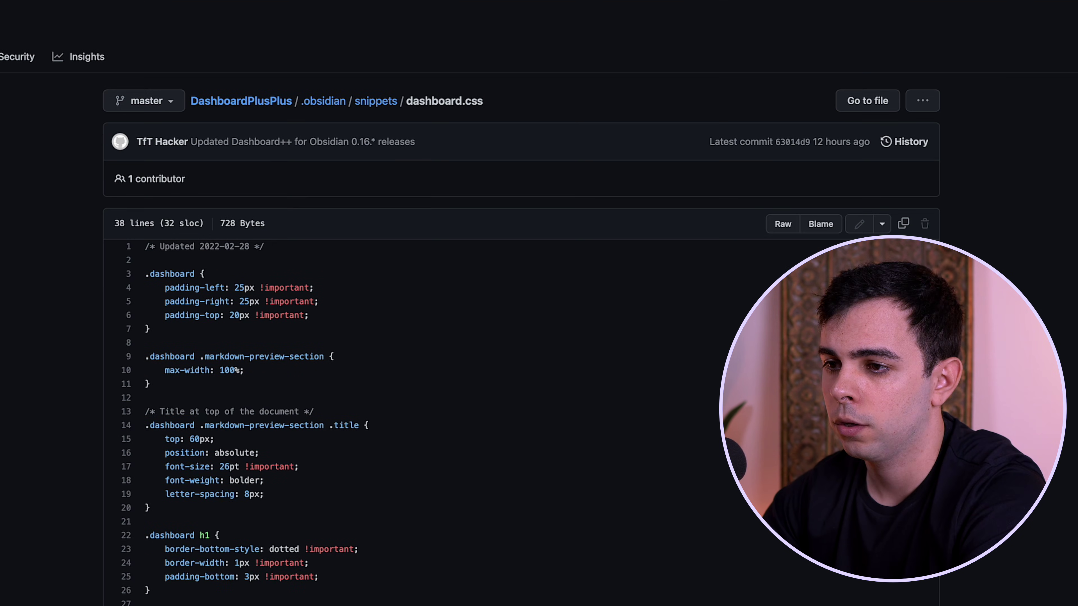
left_click_drag(323, 599, 126, 245)
key("super+c")
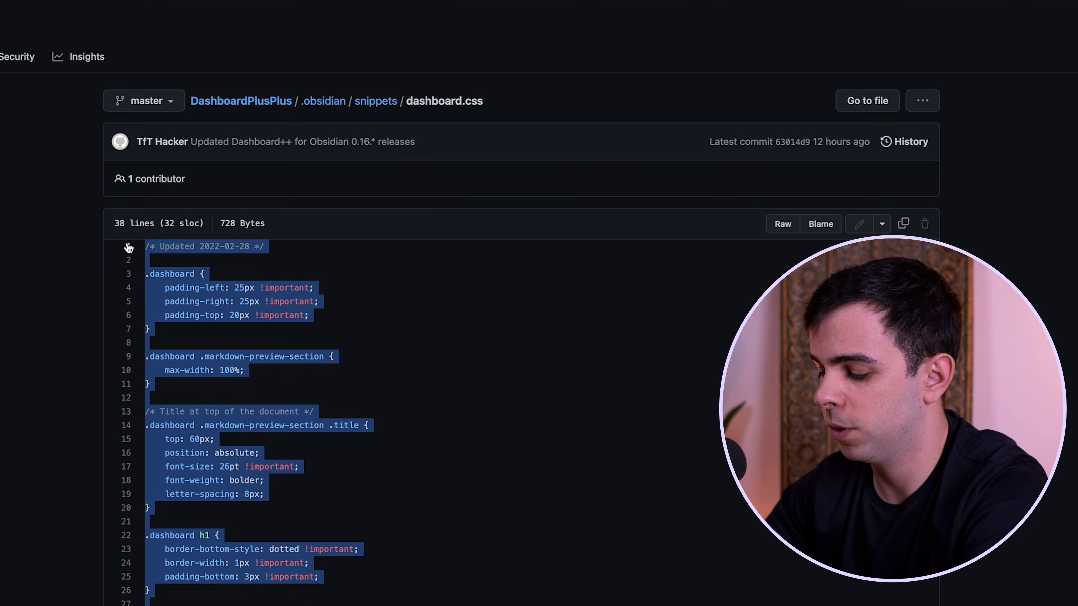
key("alt+space")
Step: Launch VS Code and paste the copied CSS into a new untitled file
type("vs")
key("Return")
key("super+n")
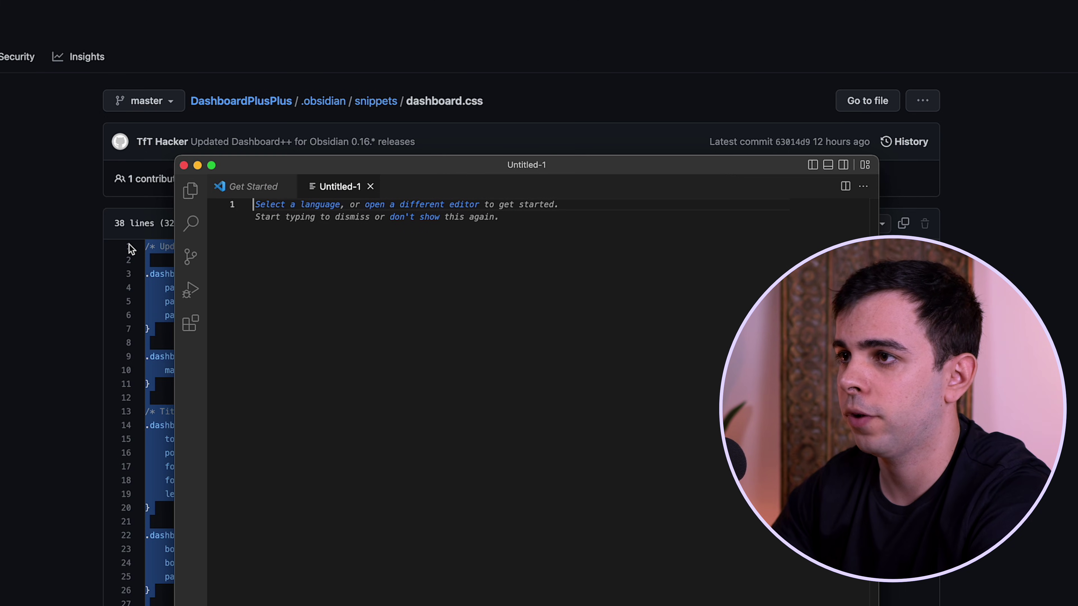
key("super+v")
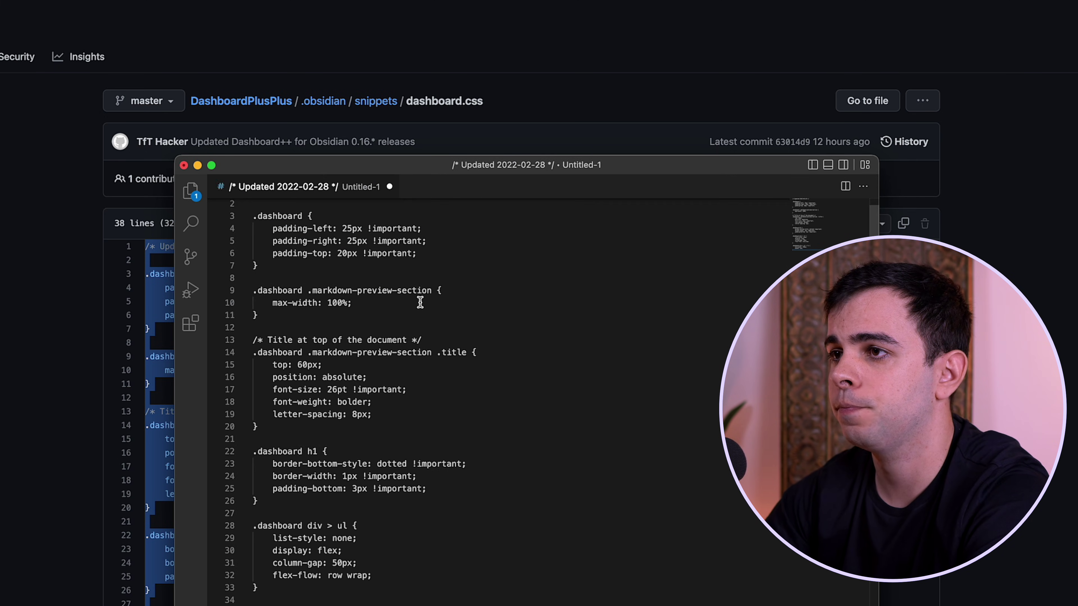
Step: Save it as dashboard.css in CSS format and move it into the vault's snippets folder
key("super+s")
type("dashboard.css")
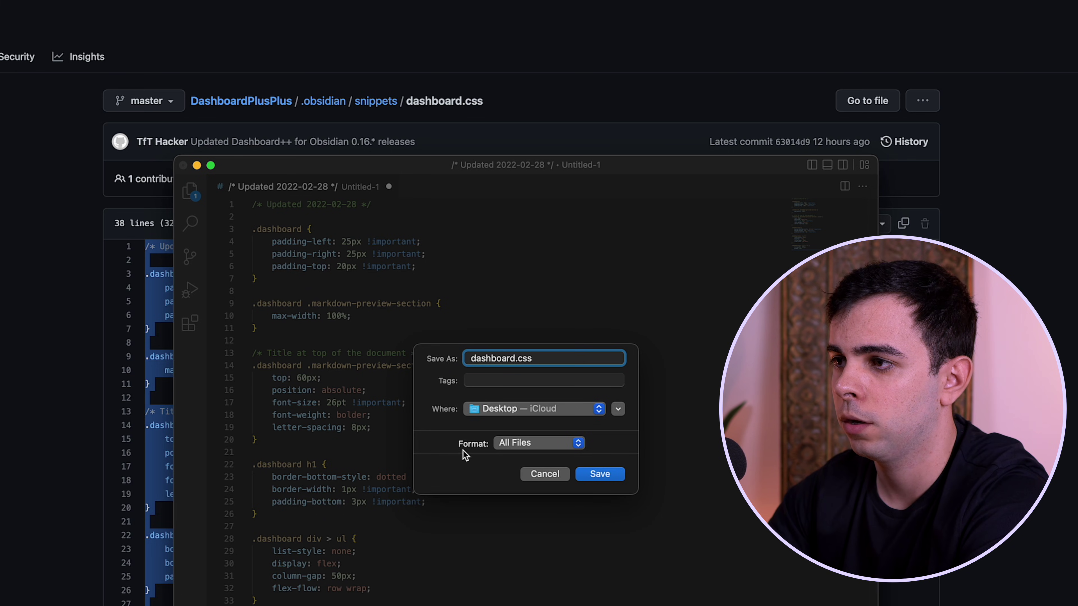
left_click(573, 444)
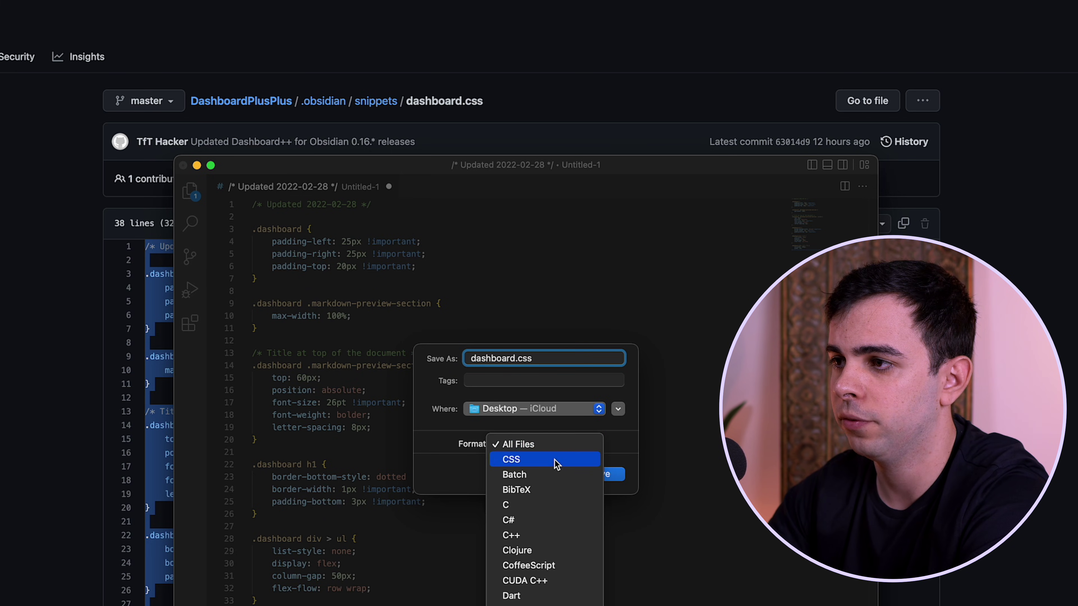
left_click(565, 457)
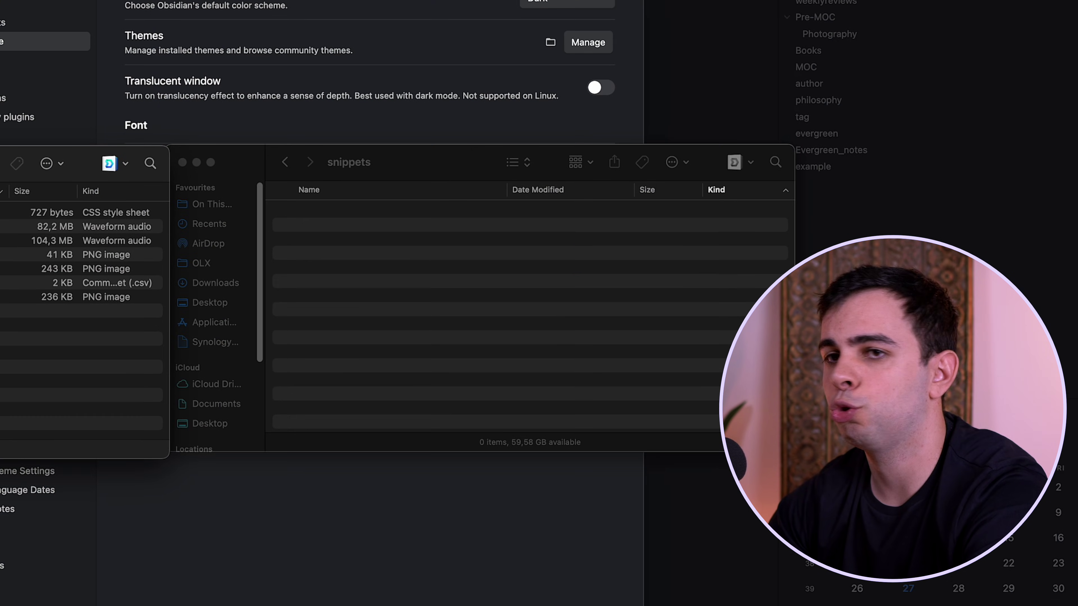
left_click_drag(4, 214, 389, 261)
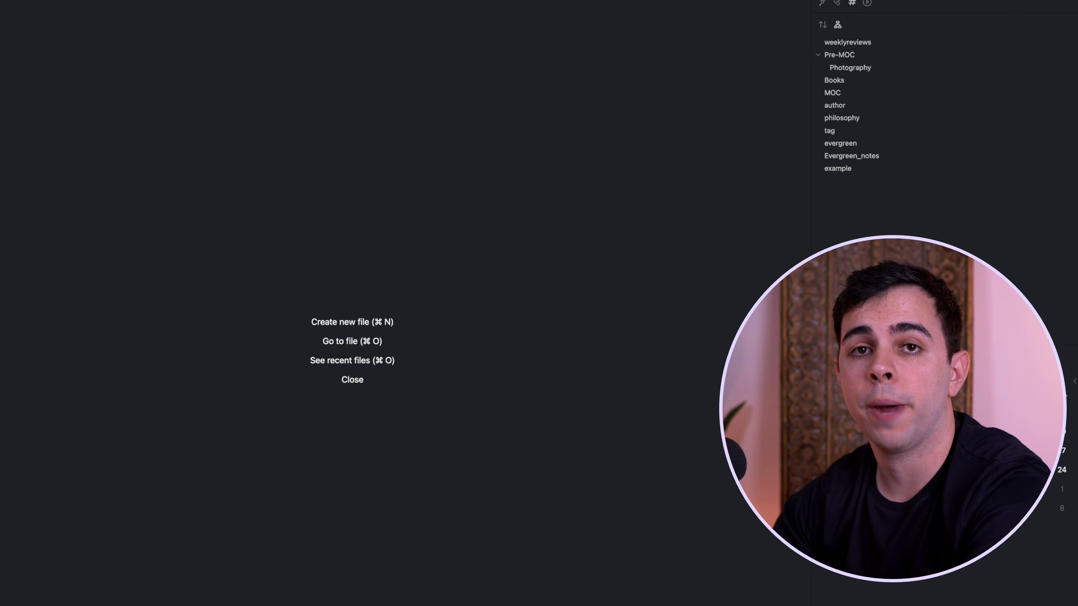
Step: Enable the dashboard CSS snippet in Obsidian's Appearance settings
left_click(9, 556)
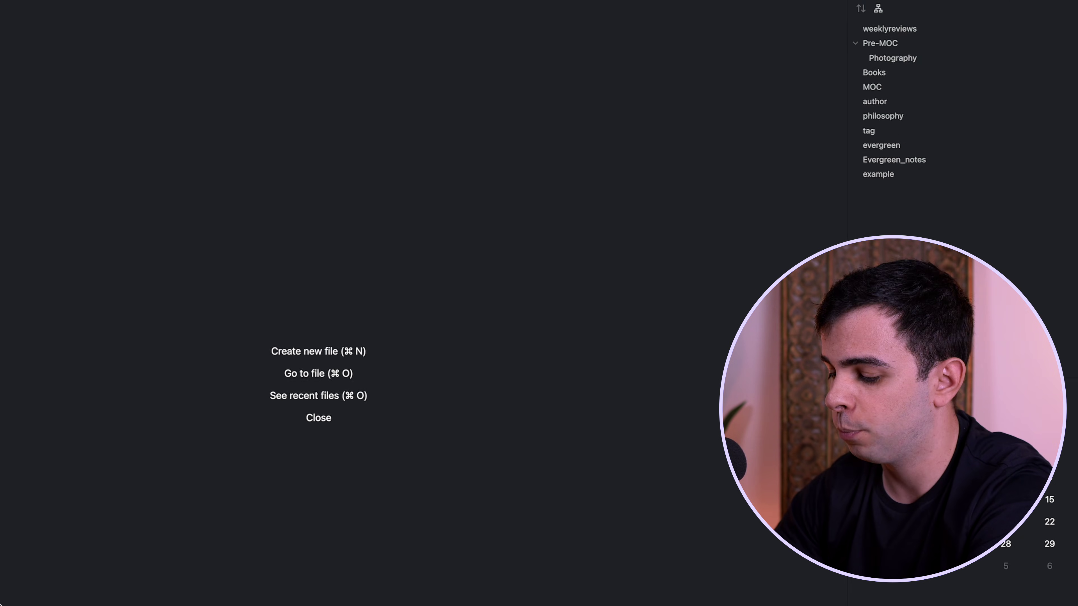
Step: Create a note titled Home with frontmatter setting cssclass: dashboard
key("super+n")
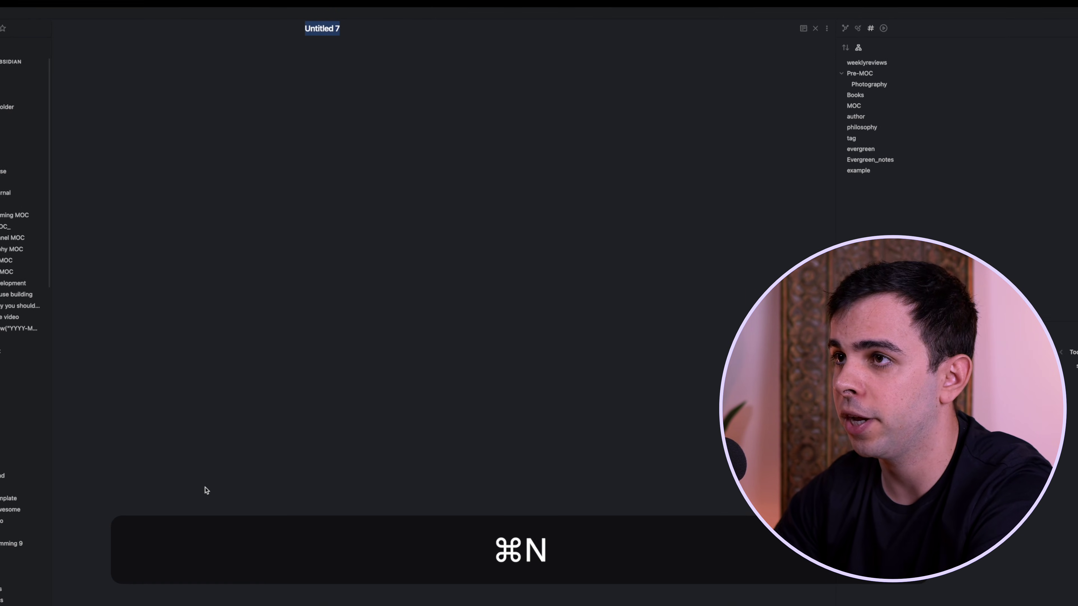
type("Home")
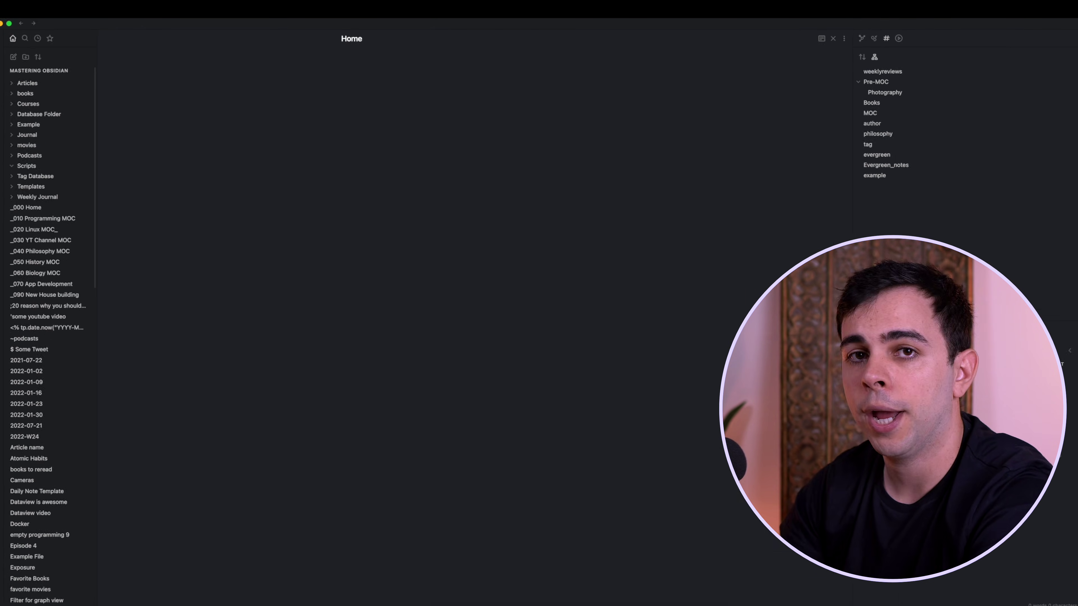
key("Return")
type("---")
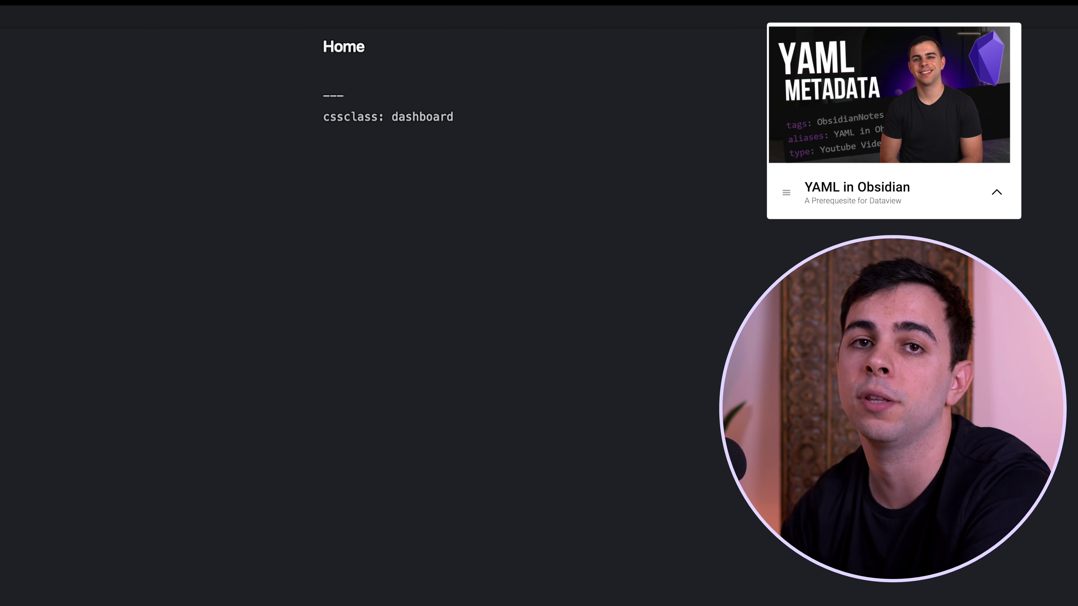
key("Return")
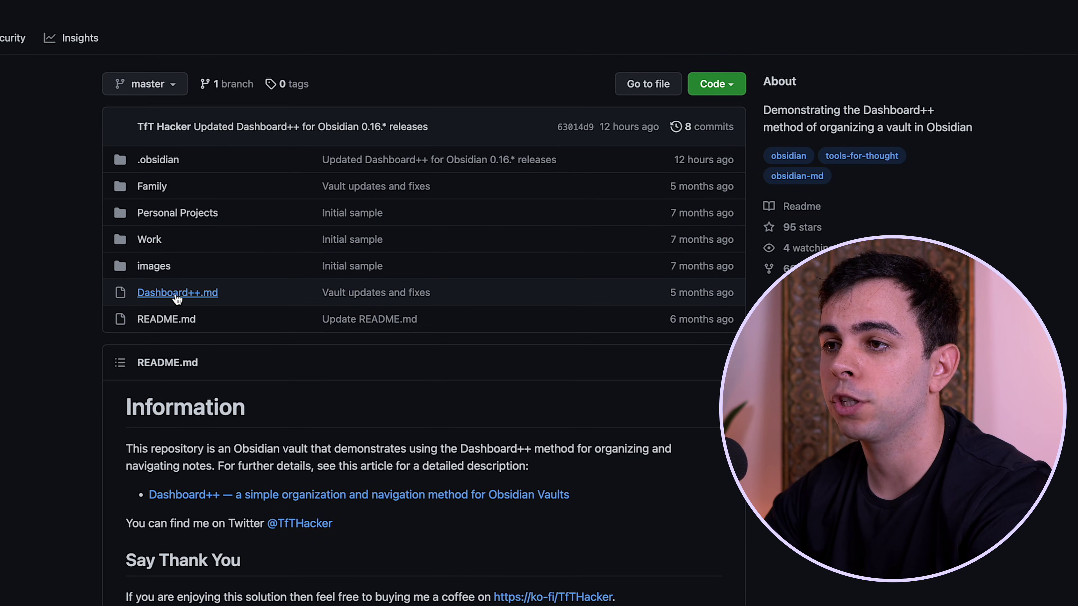
Step: Open Dashboard++.md and copy its outline from the Family heading to the page end
left_click(174, 293)
left_click_drag(177, 362, 547, 523)
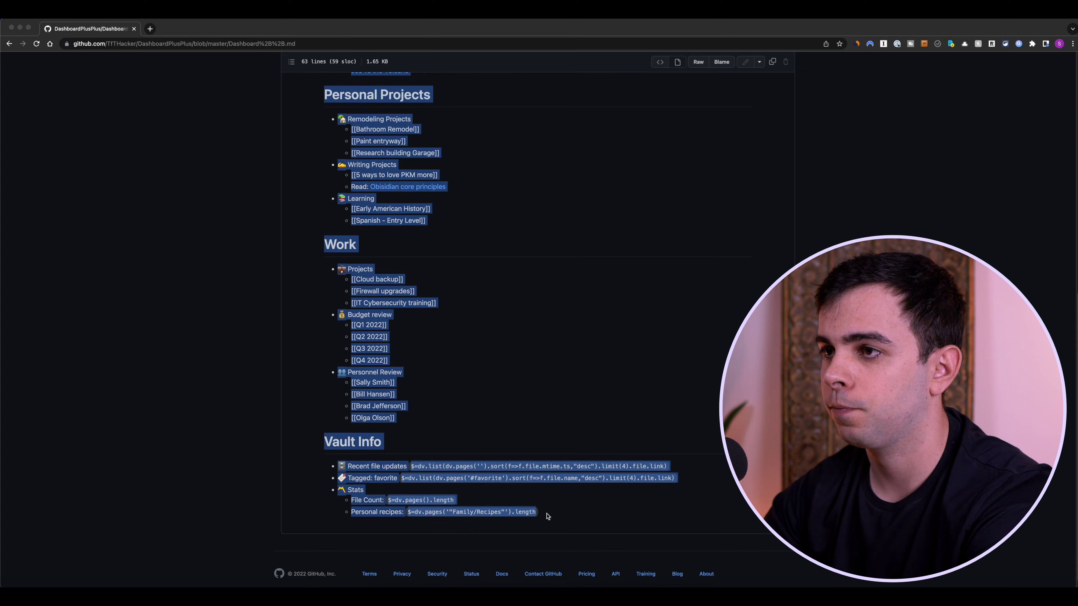
key("super+Tab")
Step: Paste the outline below the Home note's frontmatter and switch to reading view
key("super+v")
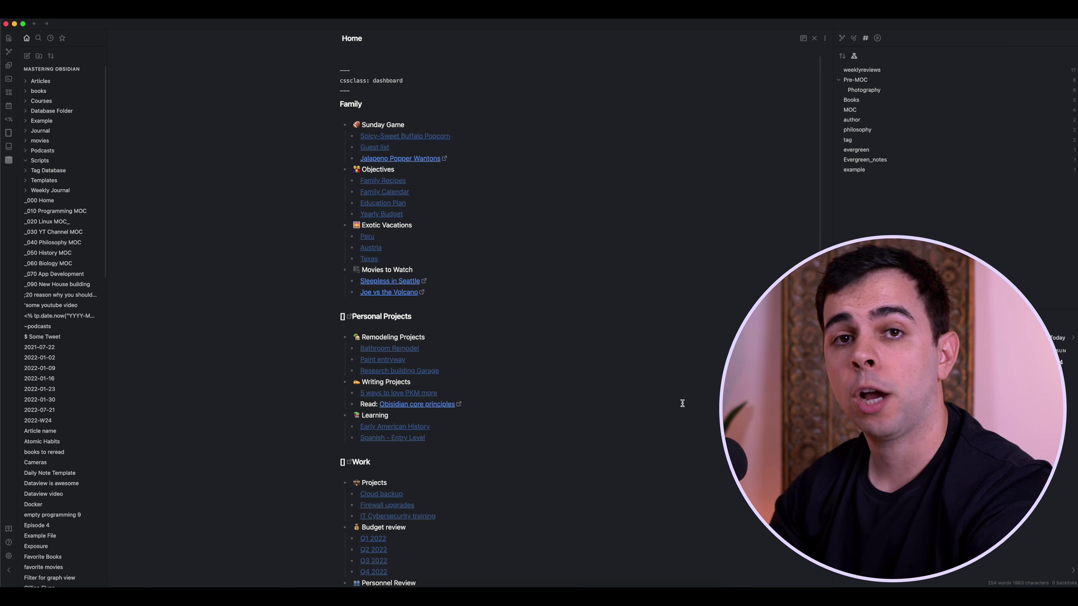
key("super+e")
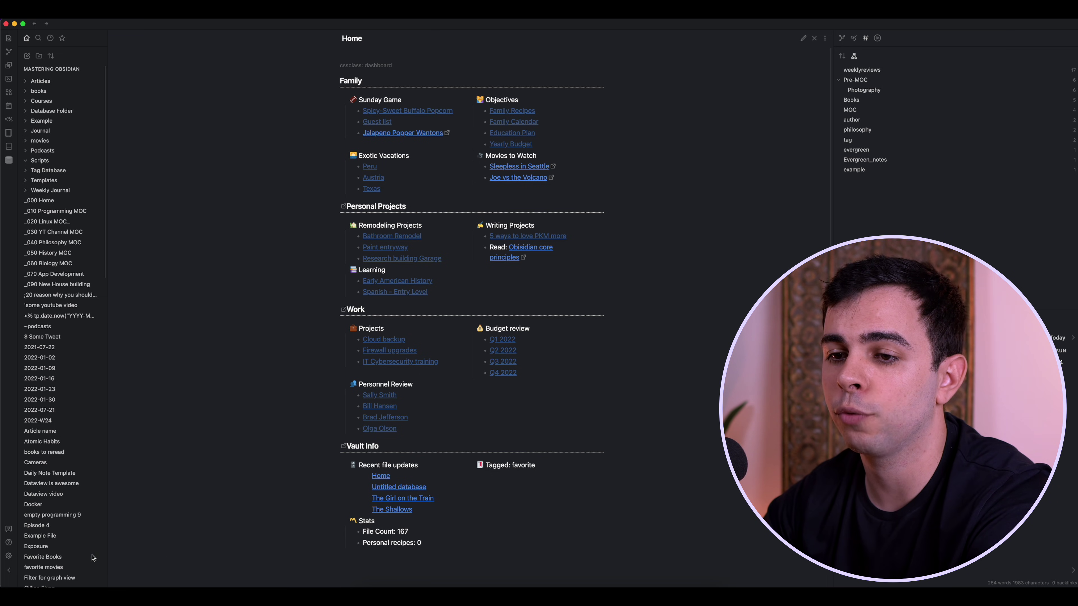
Step: Switch off Readable line length in Editor settings and close Settings
left_click(8, 555)
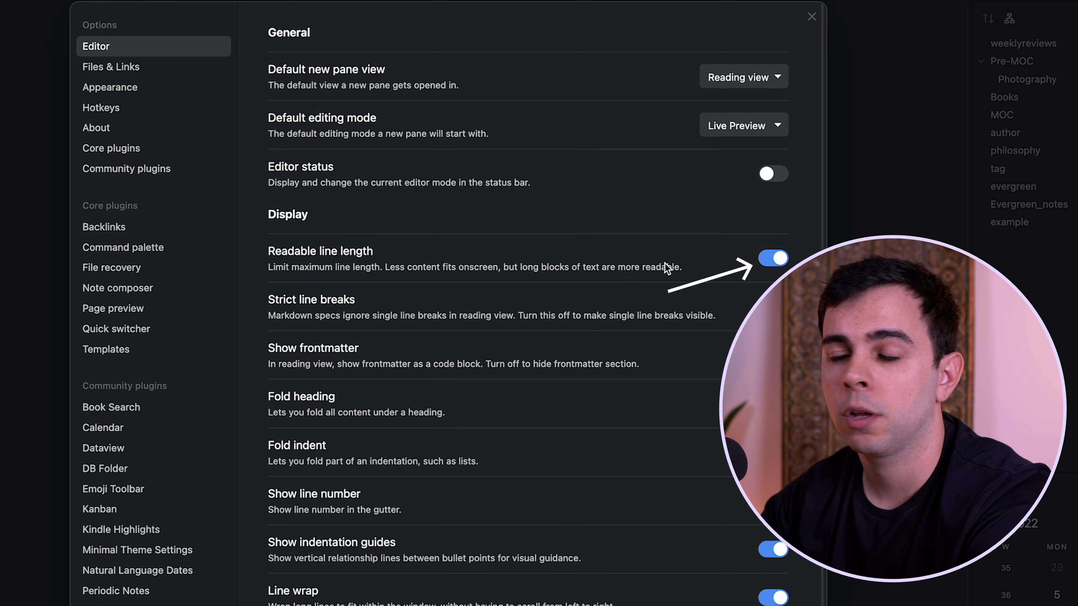
left_click(778, 260)
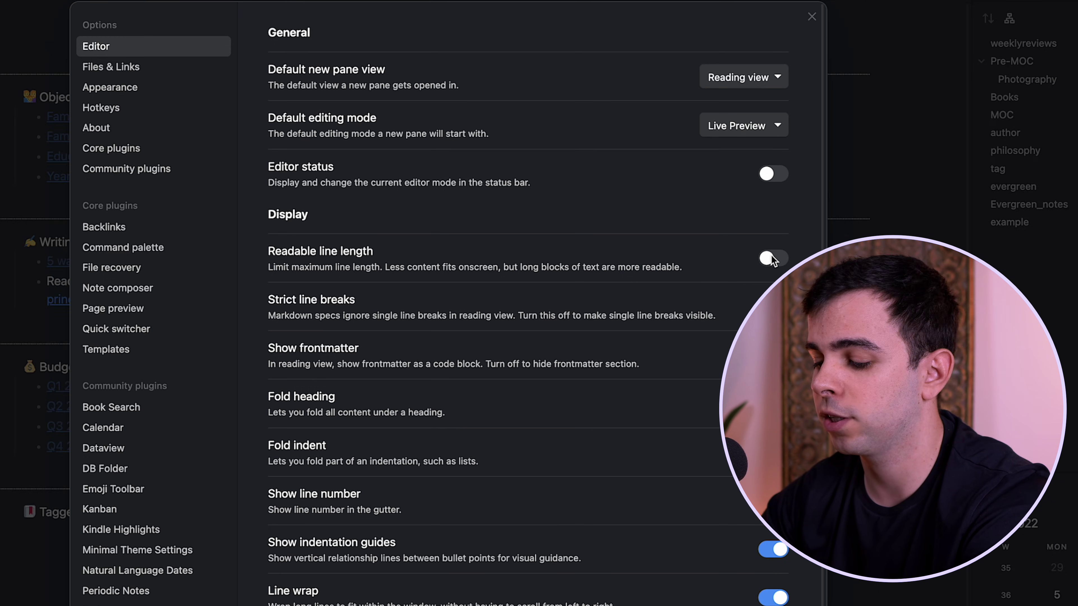
key("Escape")
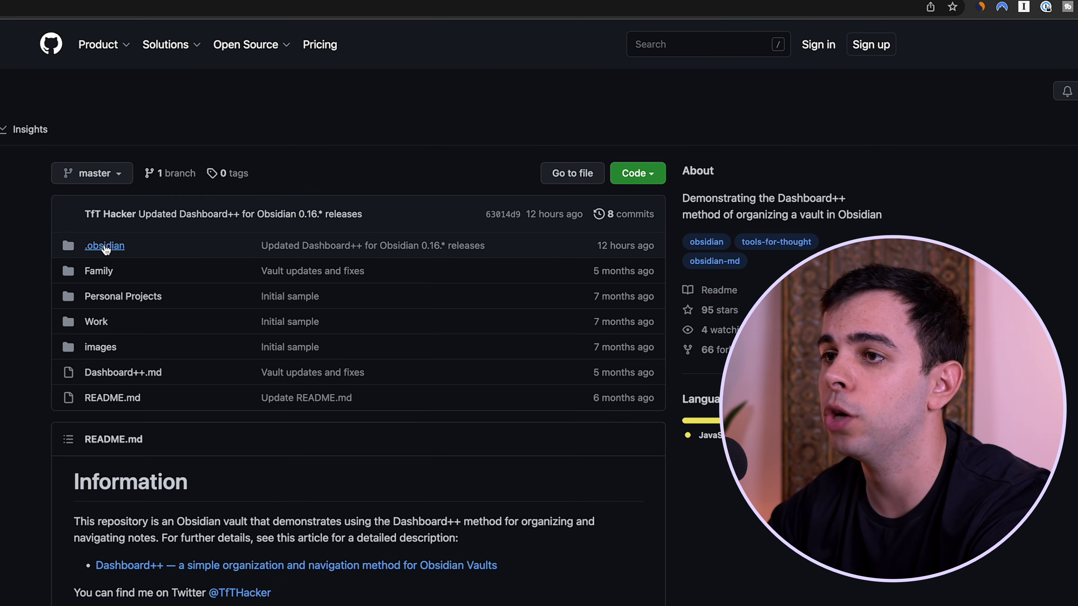
Step: Select the 12 lines of dashboard-ReadLineLength.css from the repo's snippets folder and open a new VS Code file
left_click(105, 246)
left_click(105, 296)
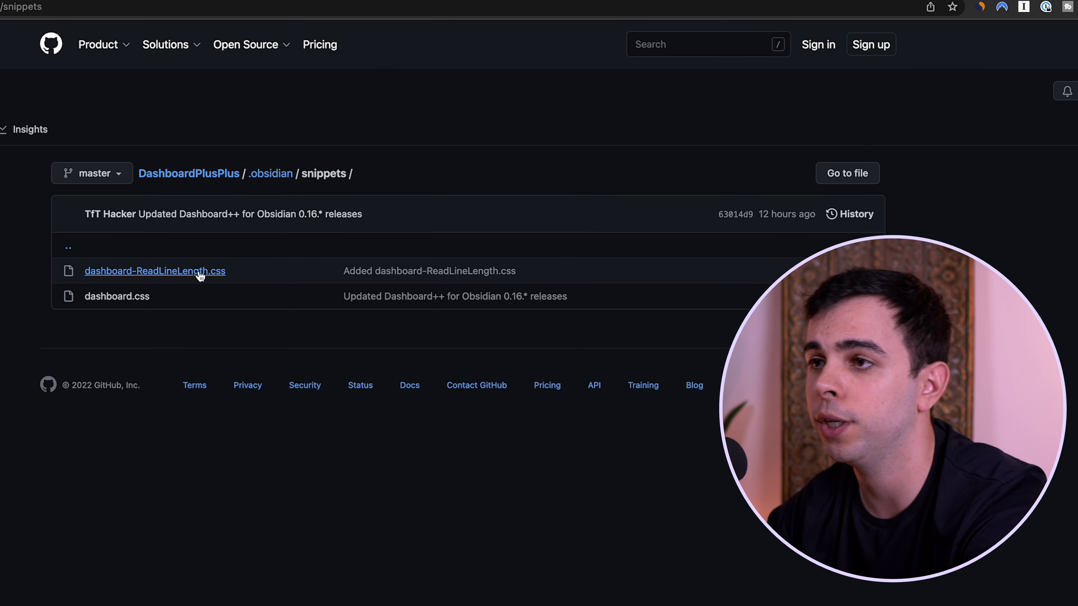
left_click(120, 277)
left_click_drag(102, 469, 40, 349)
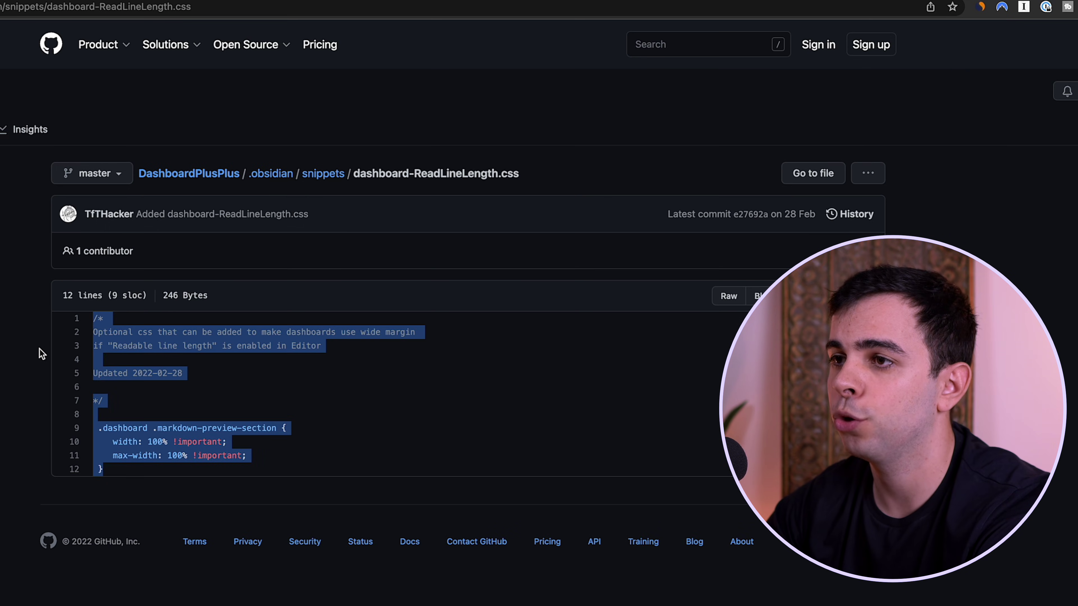
key("super+Tab")
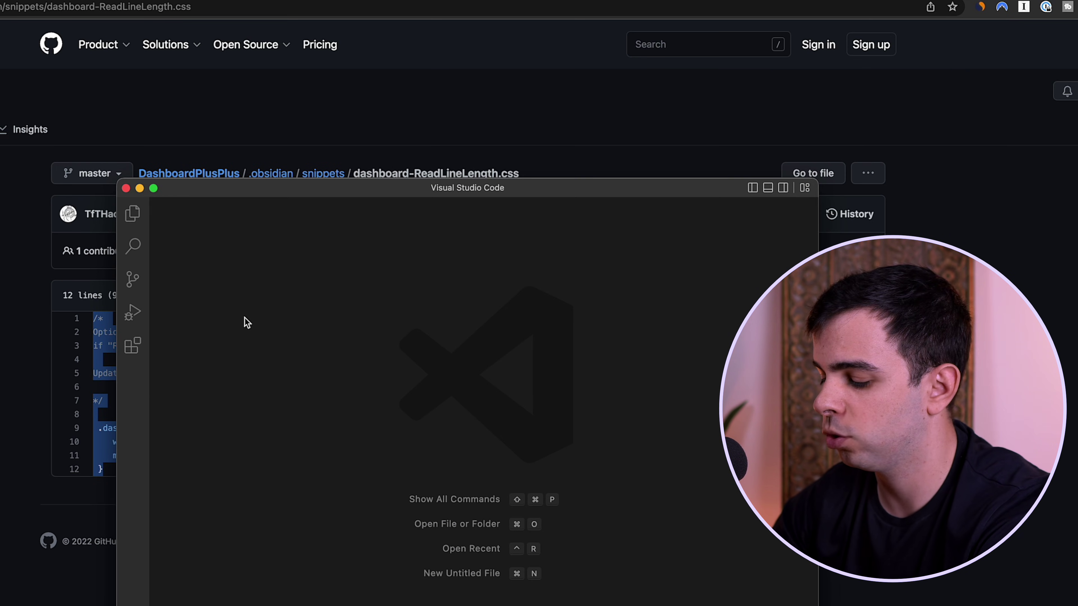
key("super+n")
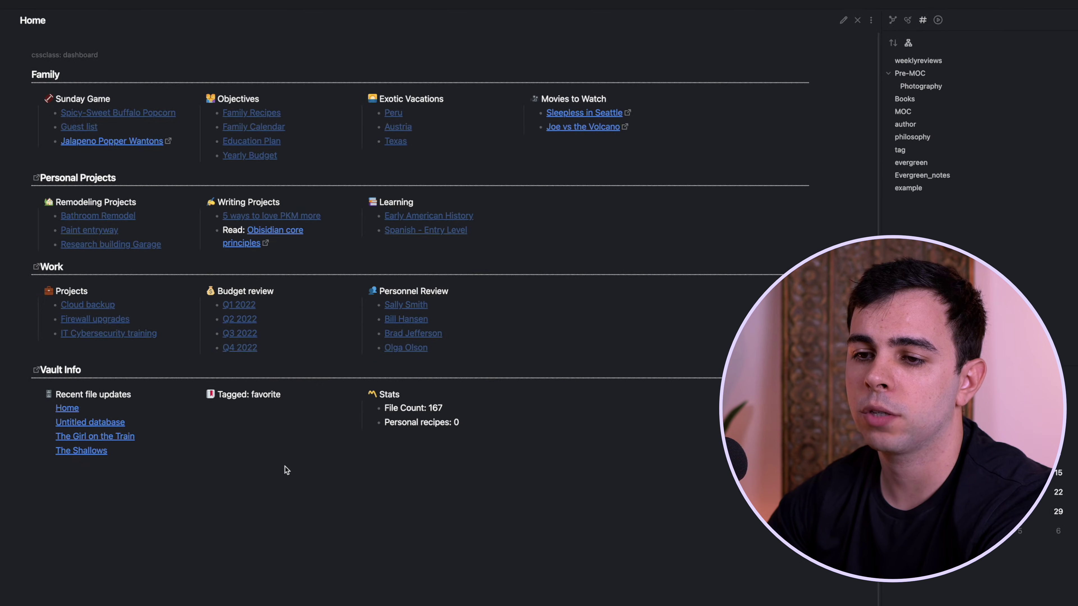
Step: In Settings > Appearance, switch on the dashboard-readlinelength CSS snippet
left_click(1, 565)
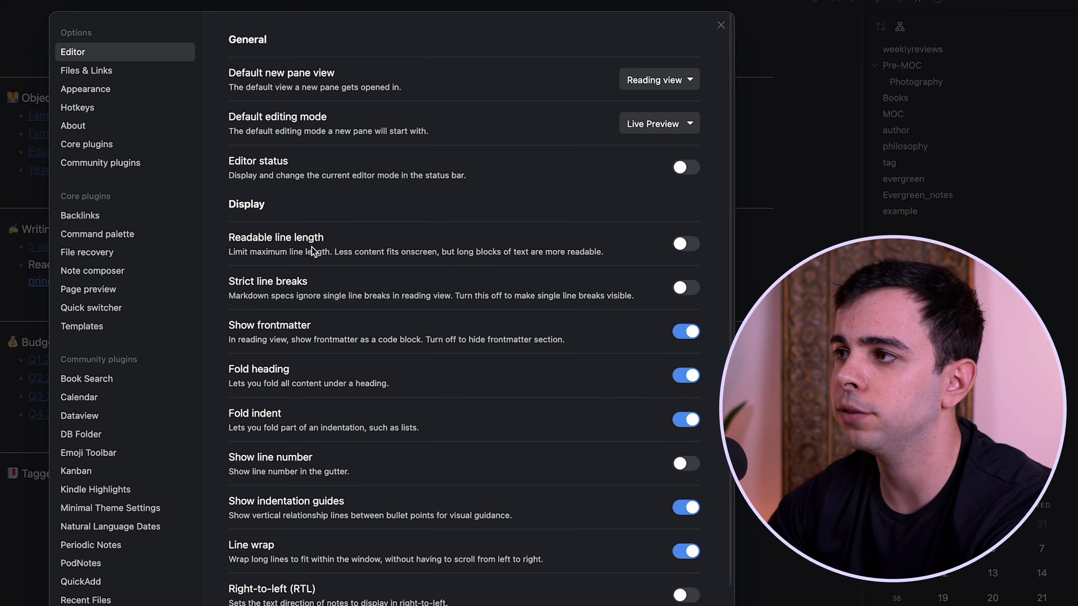
left_click(688, 242)
key("Escape")
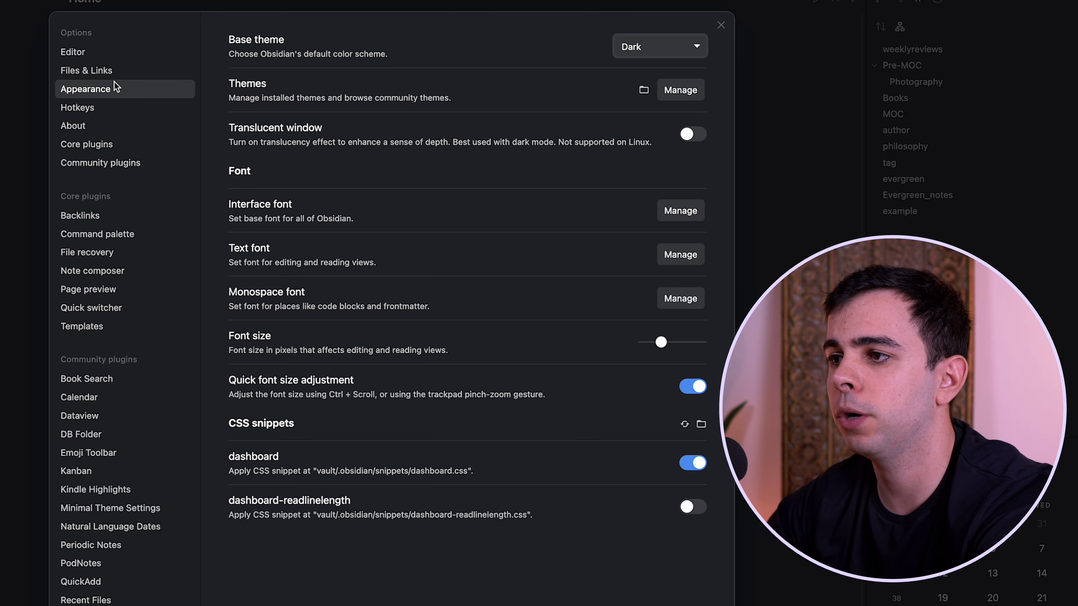
left_click(691, 506)
Step: Close Settings, put Home in editing view and edit the Family heading line
key("Escape")
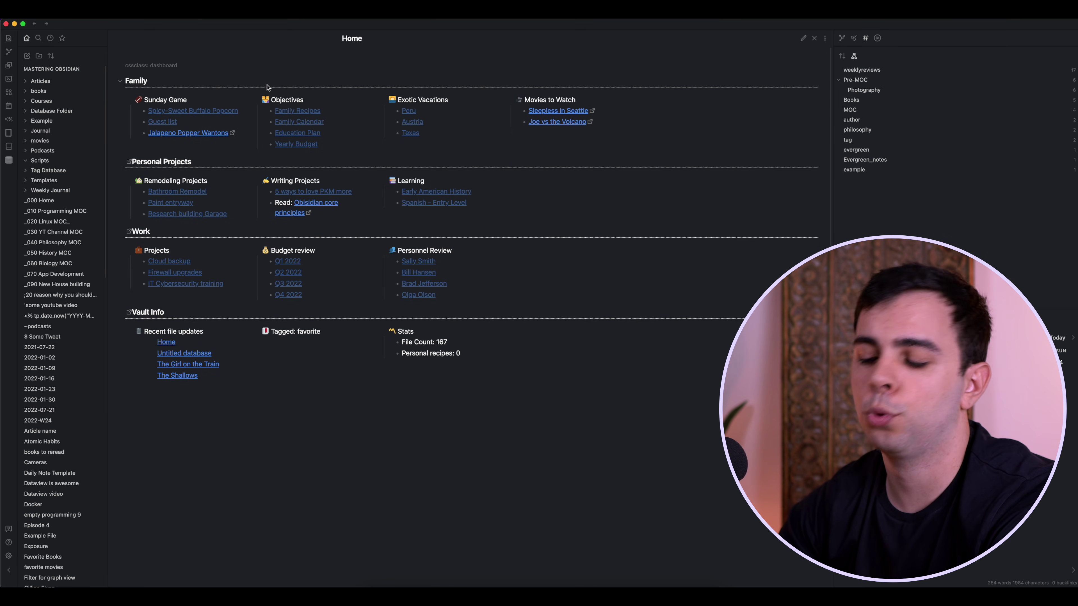
key("super+e")
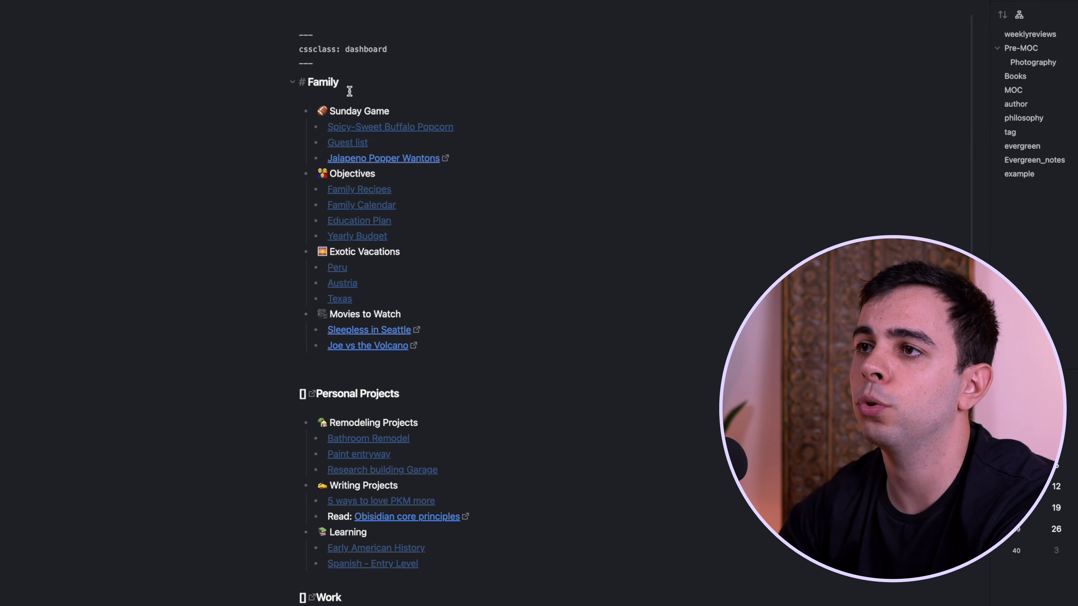
left_click_drag(343, 51, 231, 50)
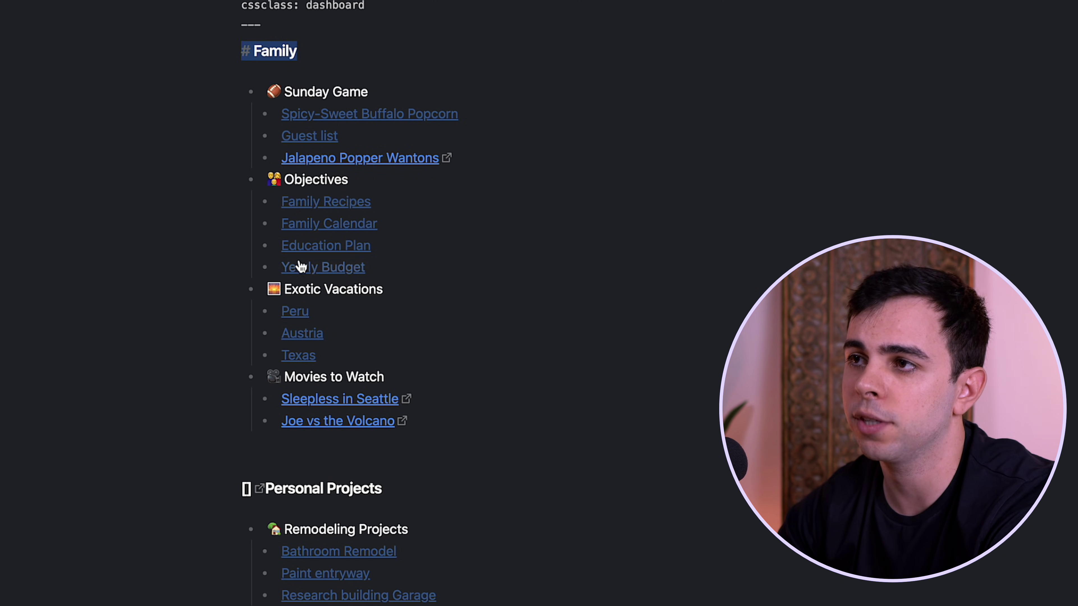
type("d")
Step: Below the Movies to Watch list, add a '# test header' heading with a '- List' bullet
left_click(488, 443)
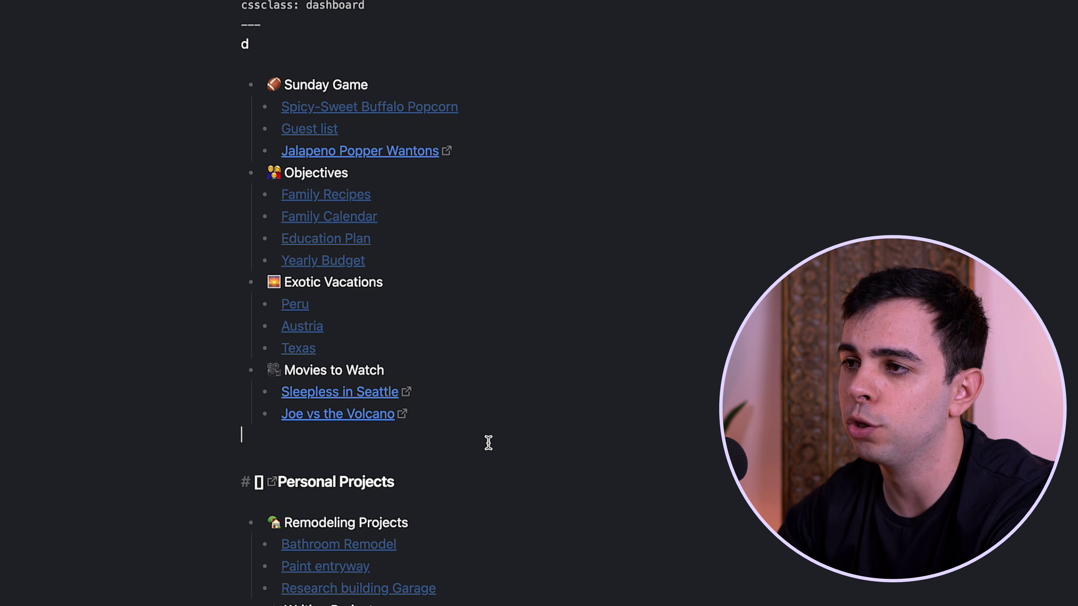
key("Return")
type("# test header")
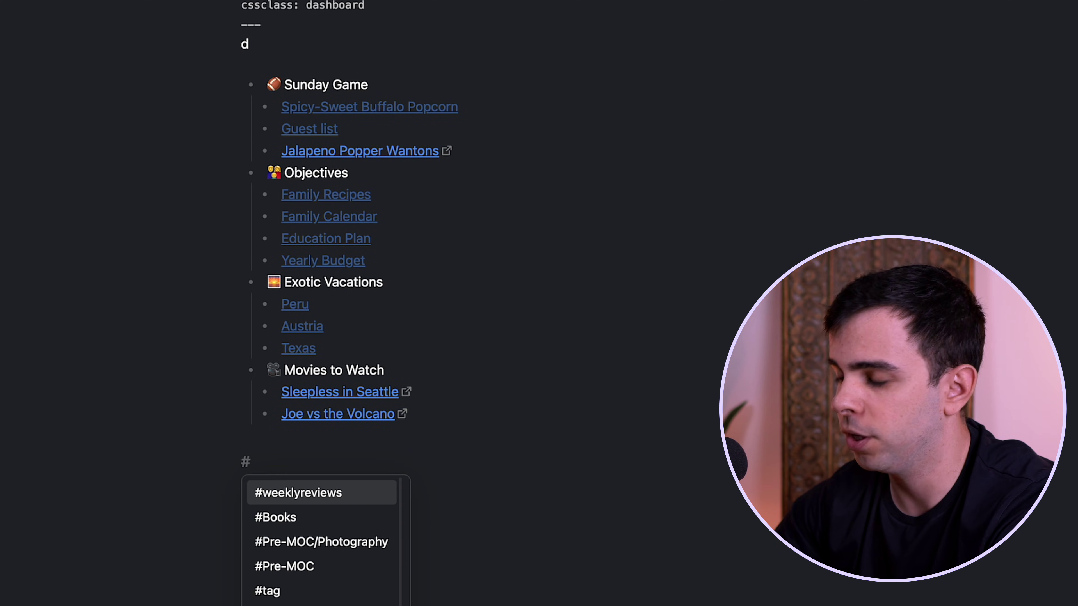
key("Return")
type("- ")
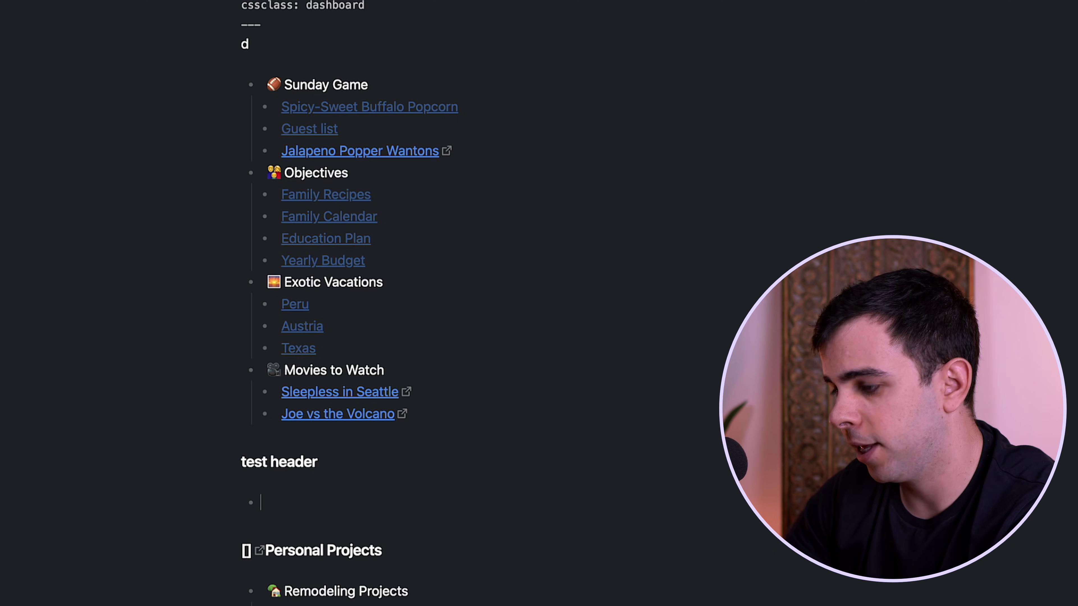
type("List")
key("Return")
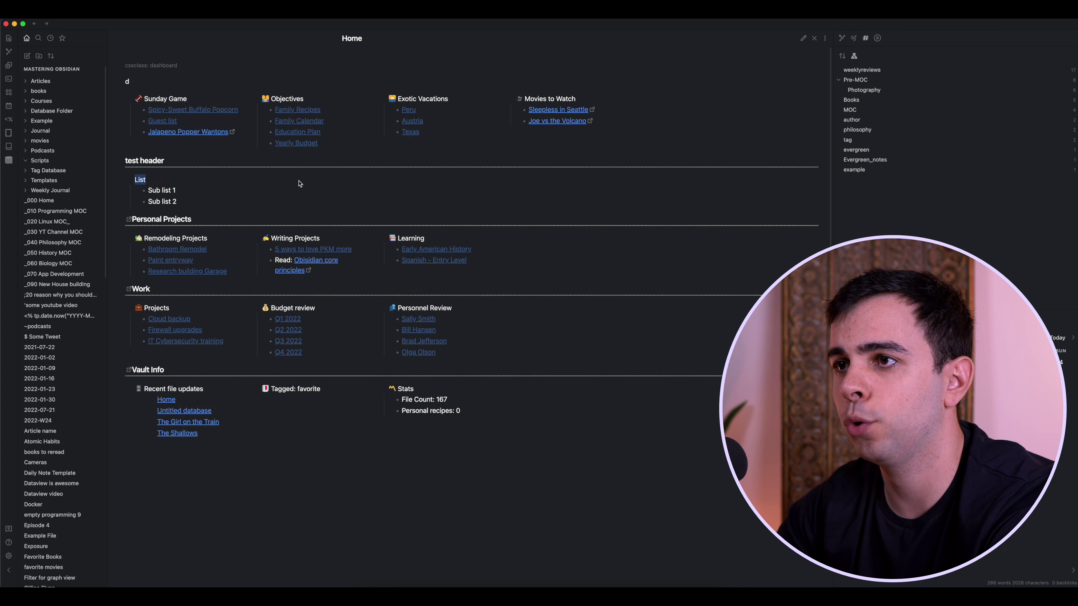
Step: Add a 'List 2' bullet with a 'Sub list 2' sub-item and render the dashboard
key("super+e")
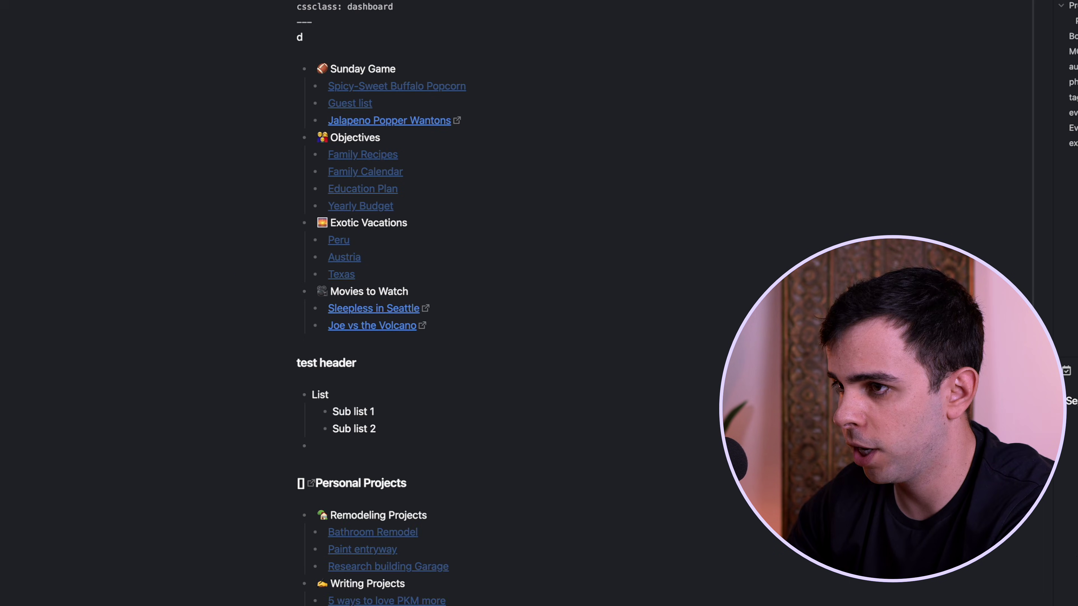
type("List 2")
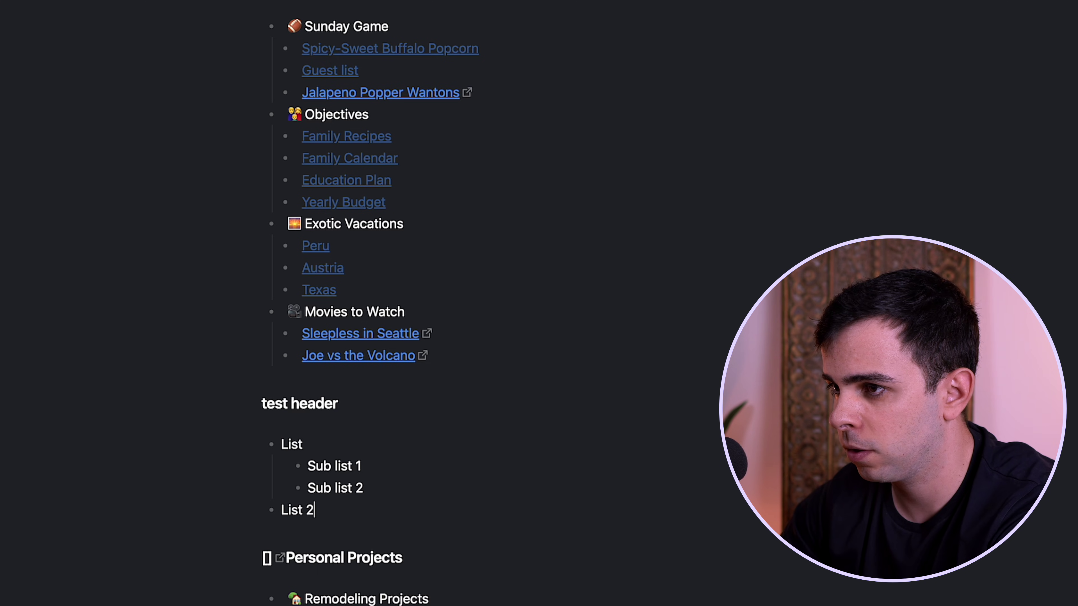
key("Return")
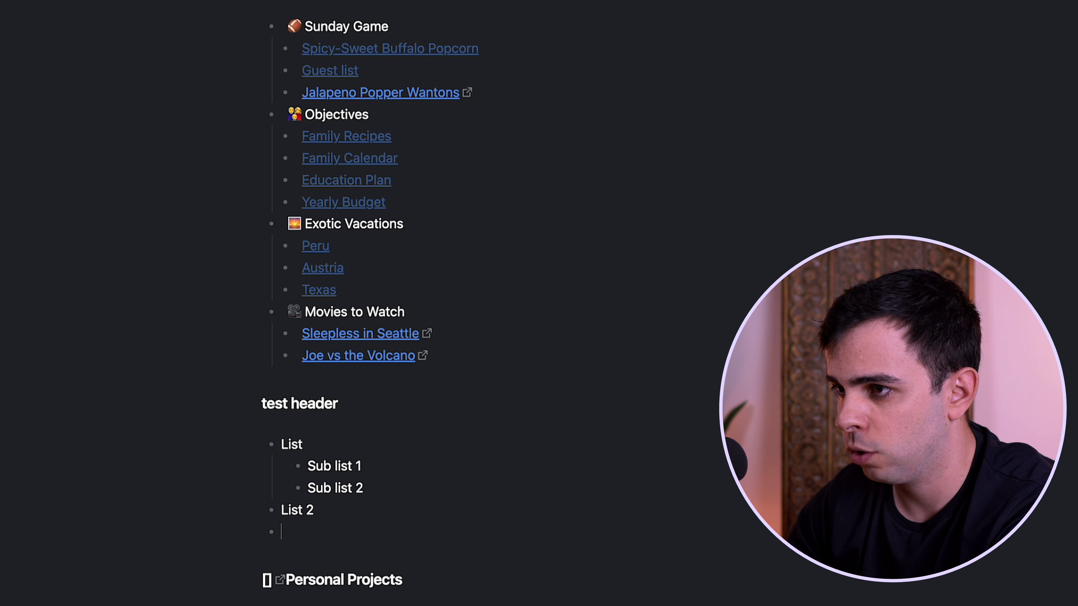
type("Sub list 2")
key("super+e")
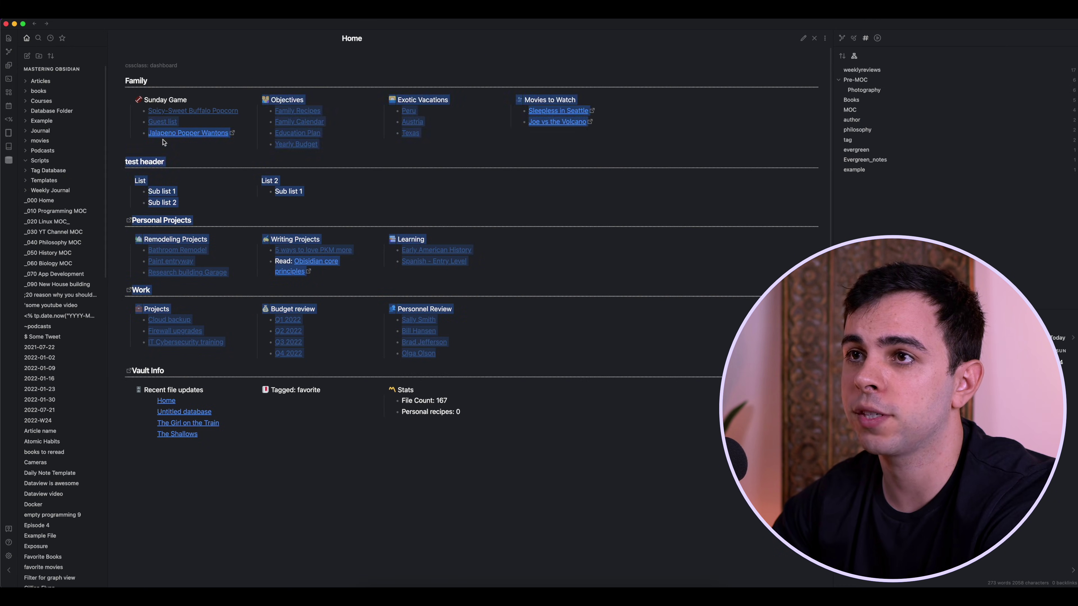
left_click_drag(520, 439, 138, 387)
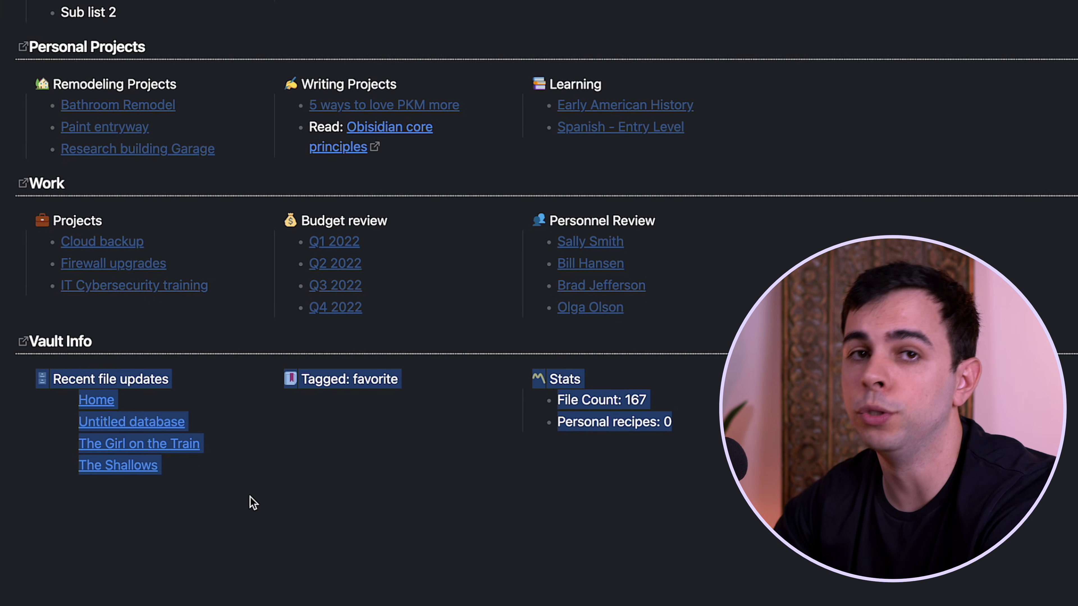
left_click(646, 459)
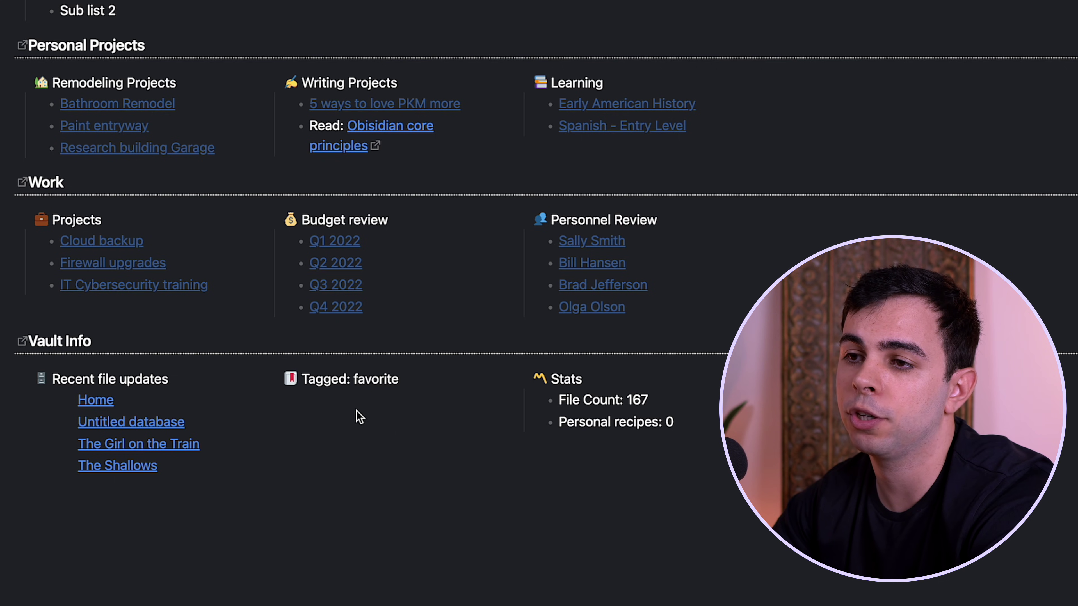
left_click_drag(195, 376, 89, 378)
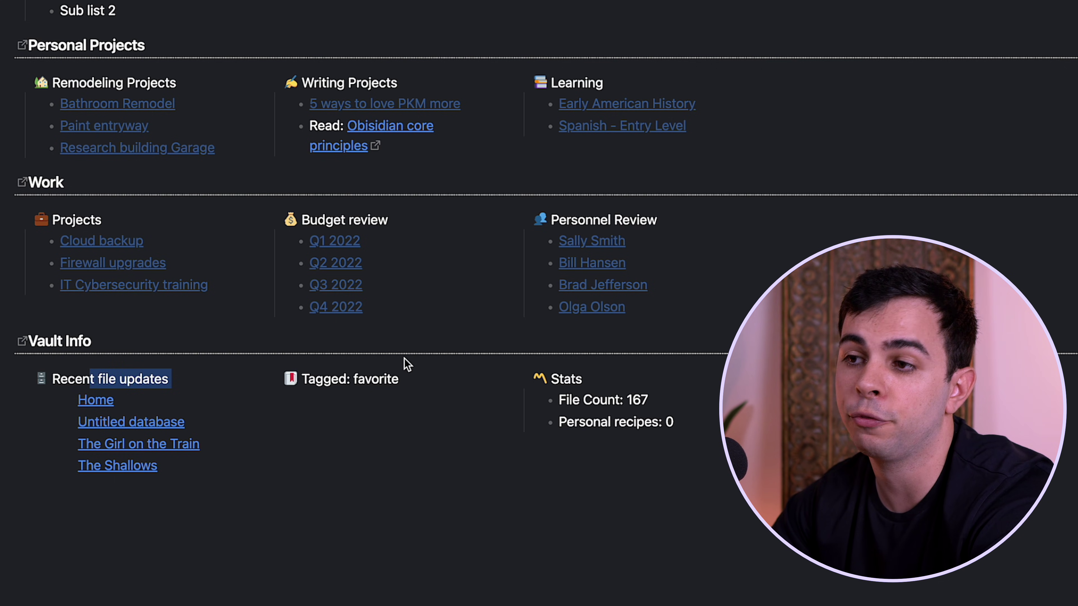
left_click_drag(403, 378, 375, 379)
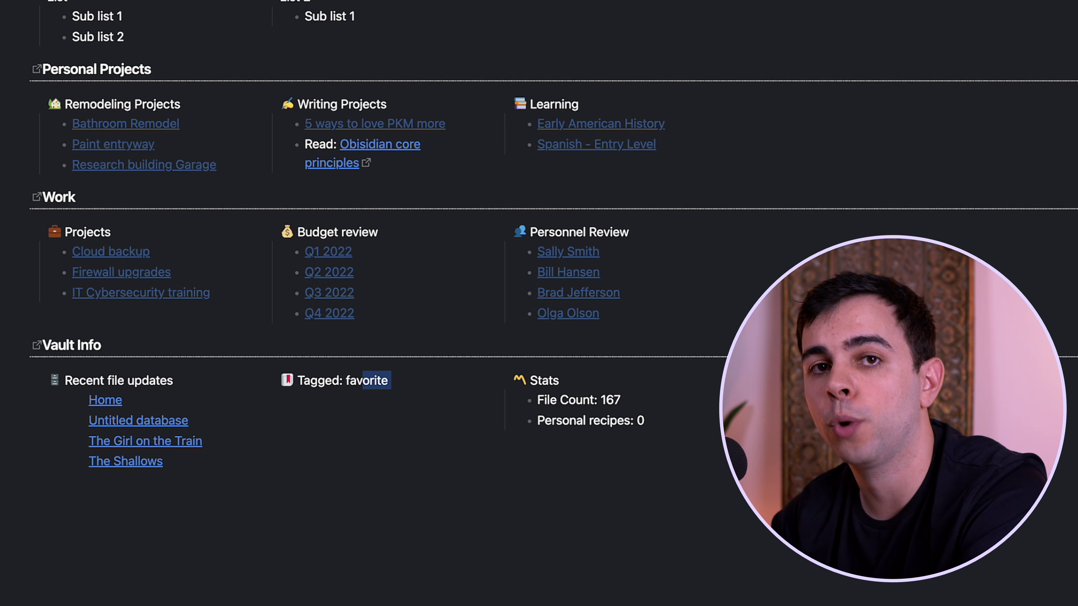
key("super+e")
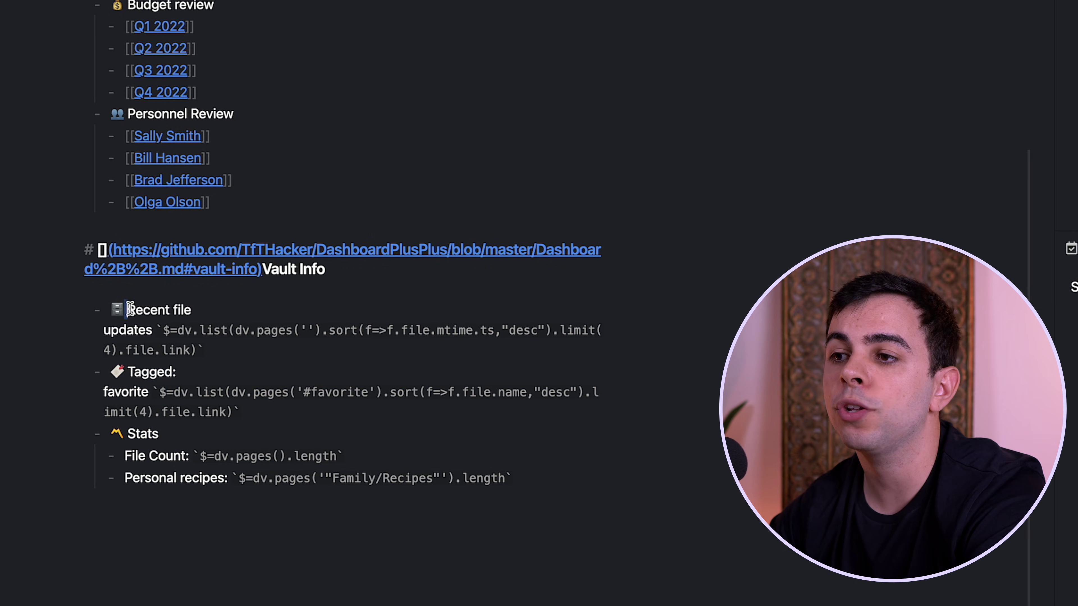
left_click_drag(125, 309, 482, 521)
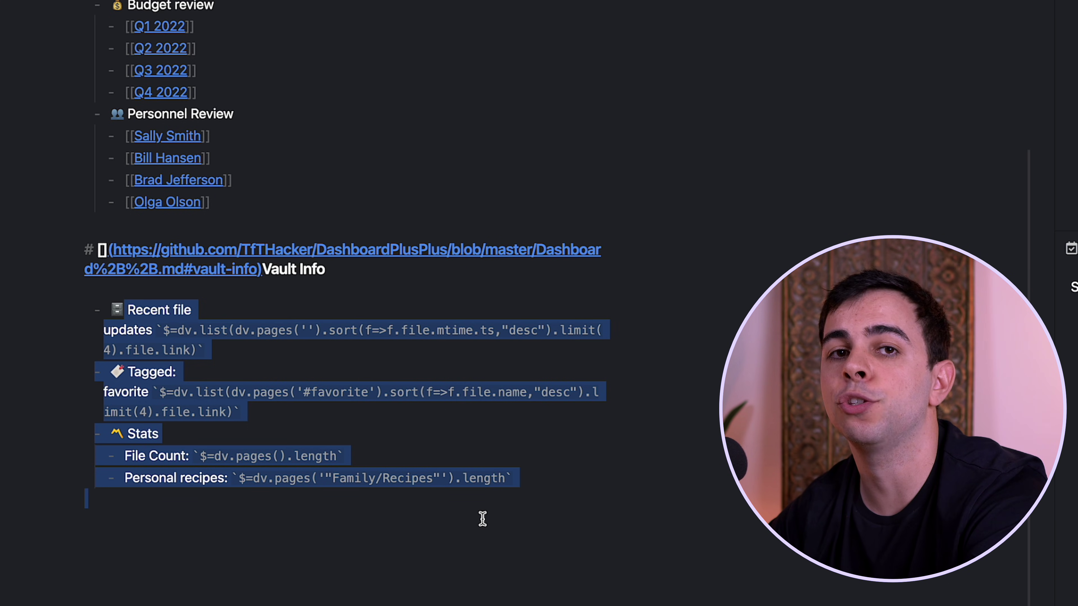
left_click(91, 472)
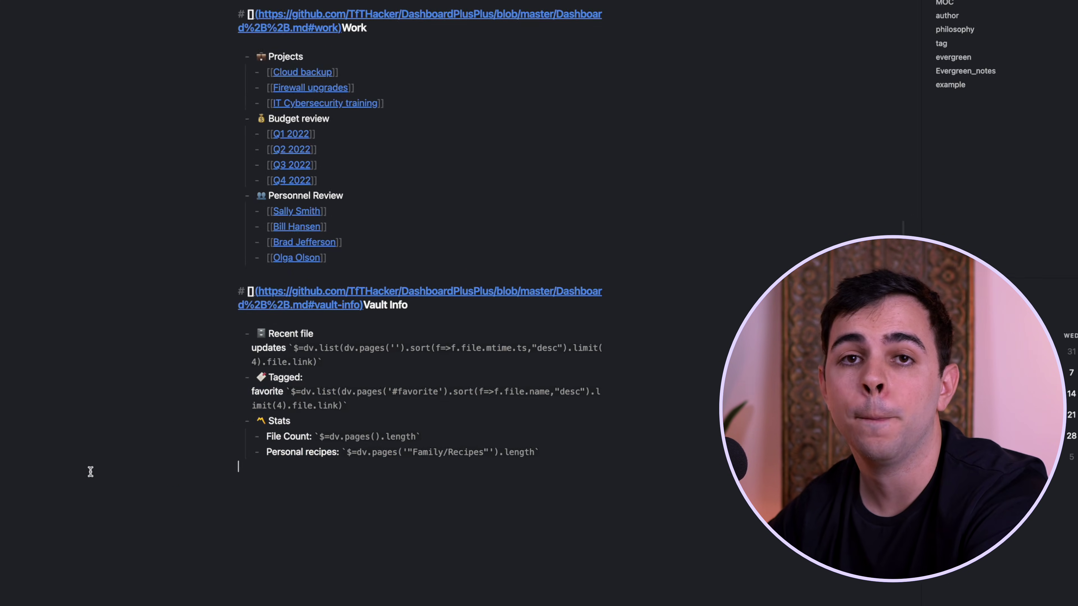
left_click(22, 551)
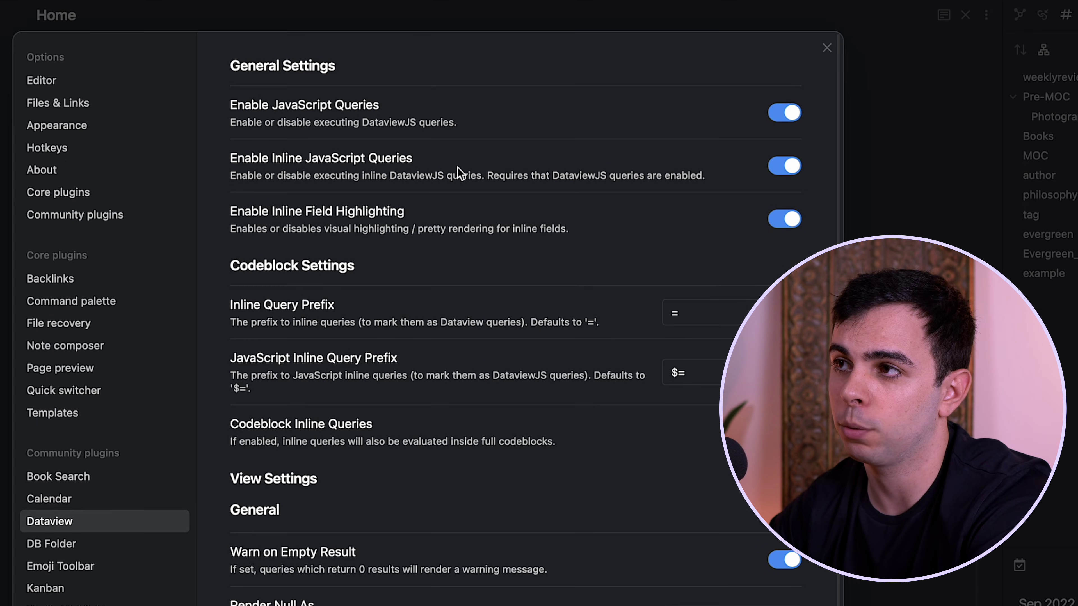
key("Escape")
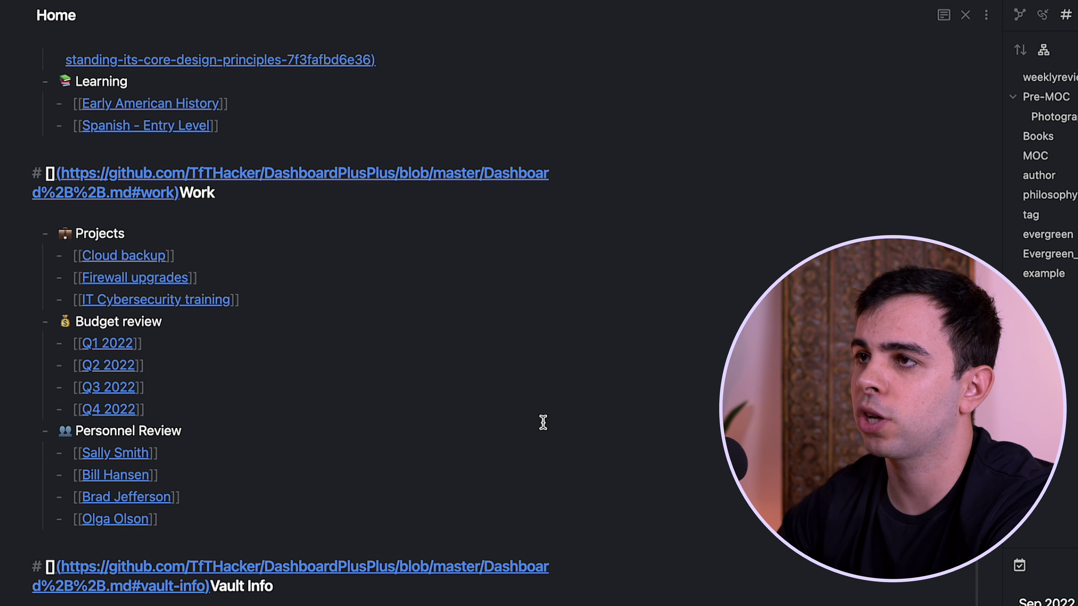
key("super+e")
key("super+e")
key("super+e")
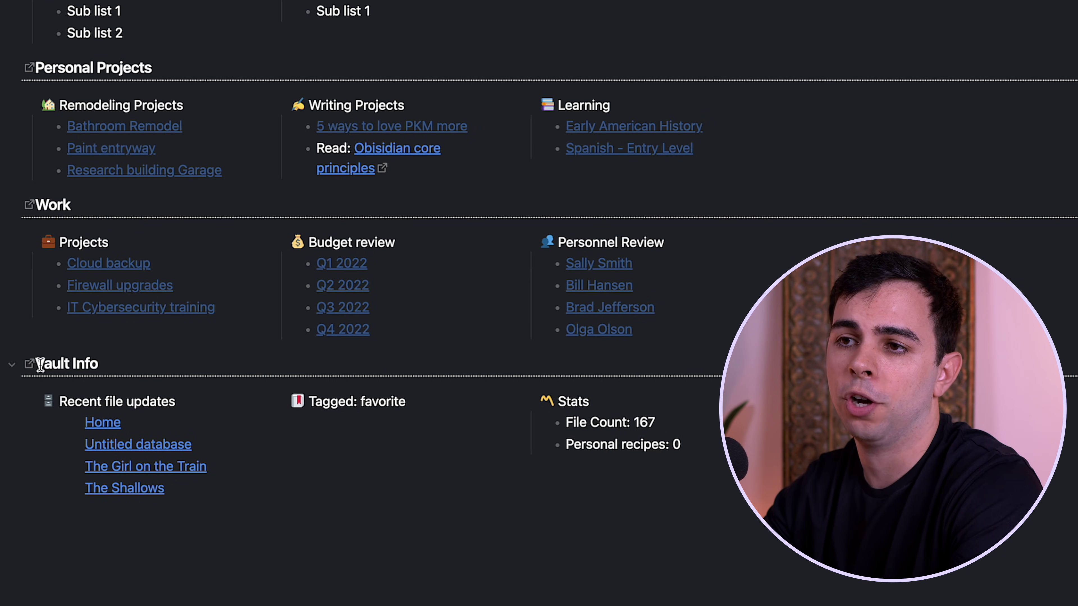
scroll(309, 321, "down", 3)
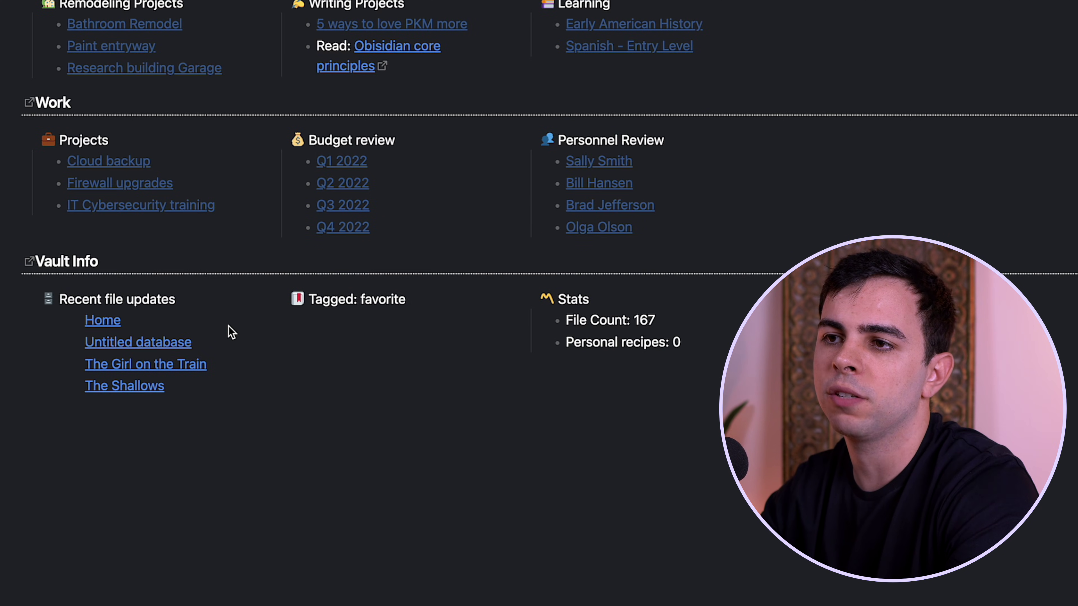
key("ctrl+e")
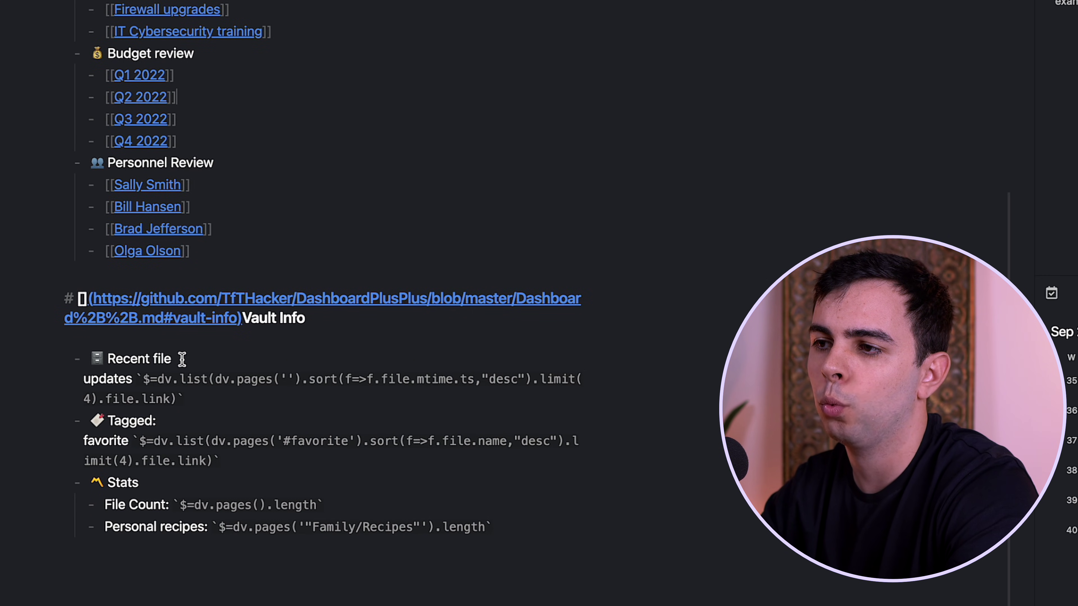
left_click_drag(187, 380, 161, 381)
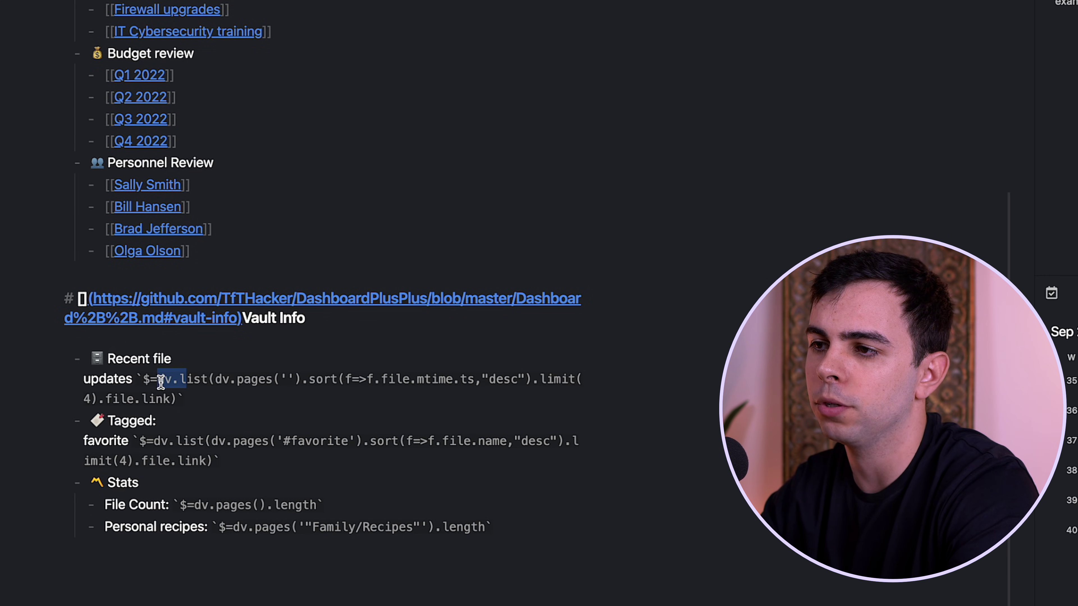
left_click(160, 381)
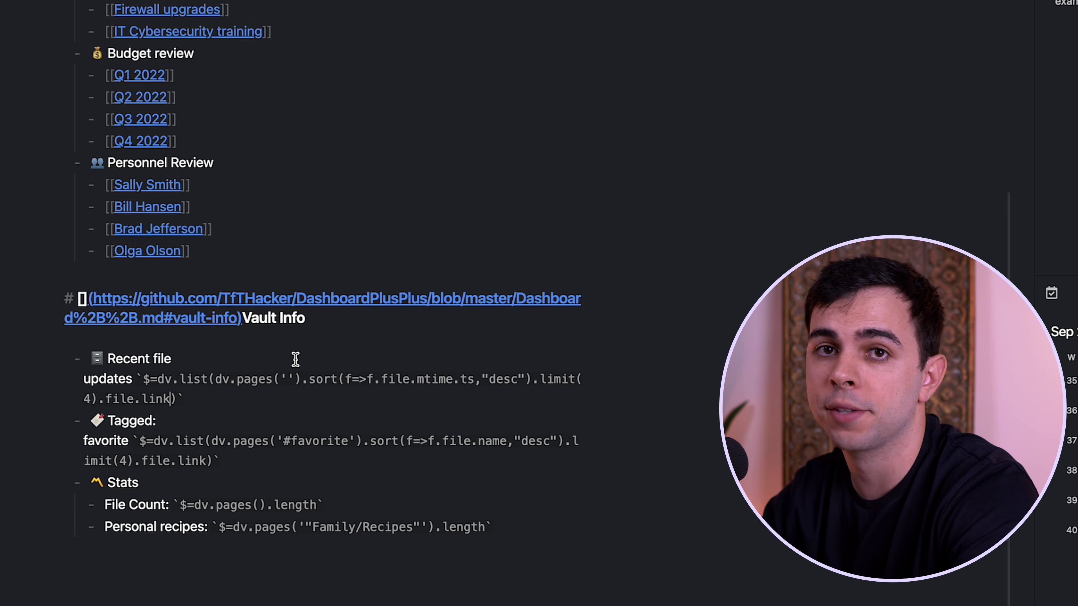
key("super+e")
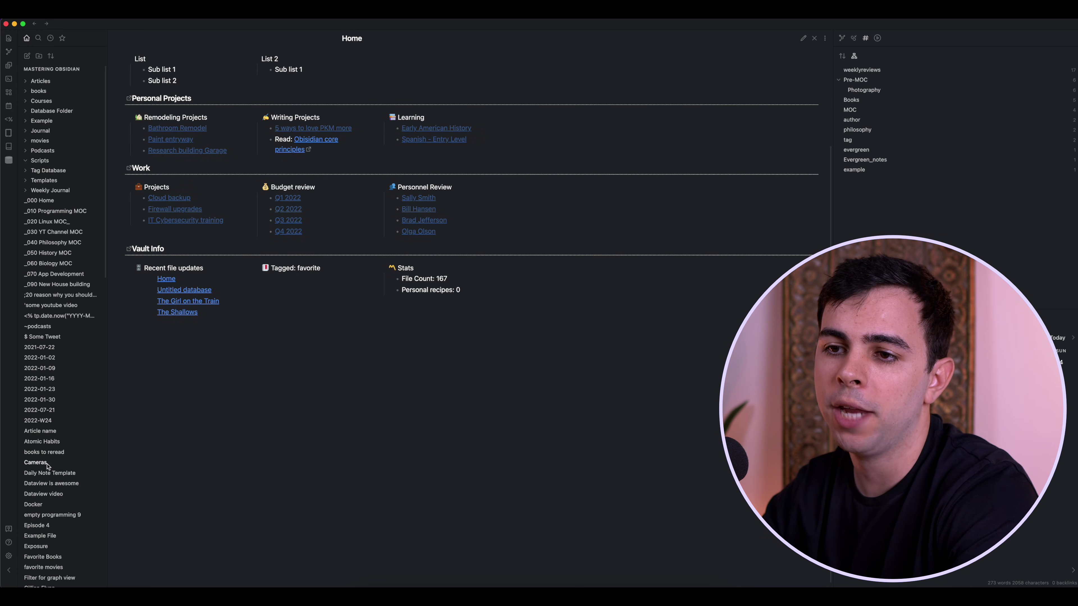
Step: Add the word 'something' below Atomic Habits' frontmatter, then show Home's markdown source
left_click(40, 442)
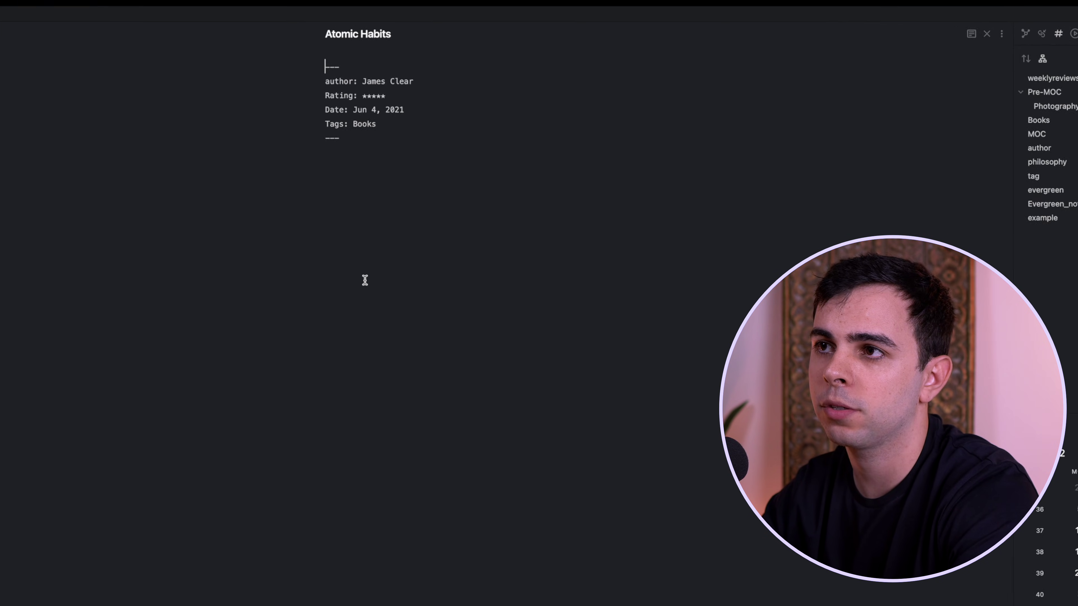
left_click(358, 374)
type("something")
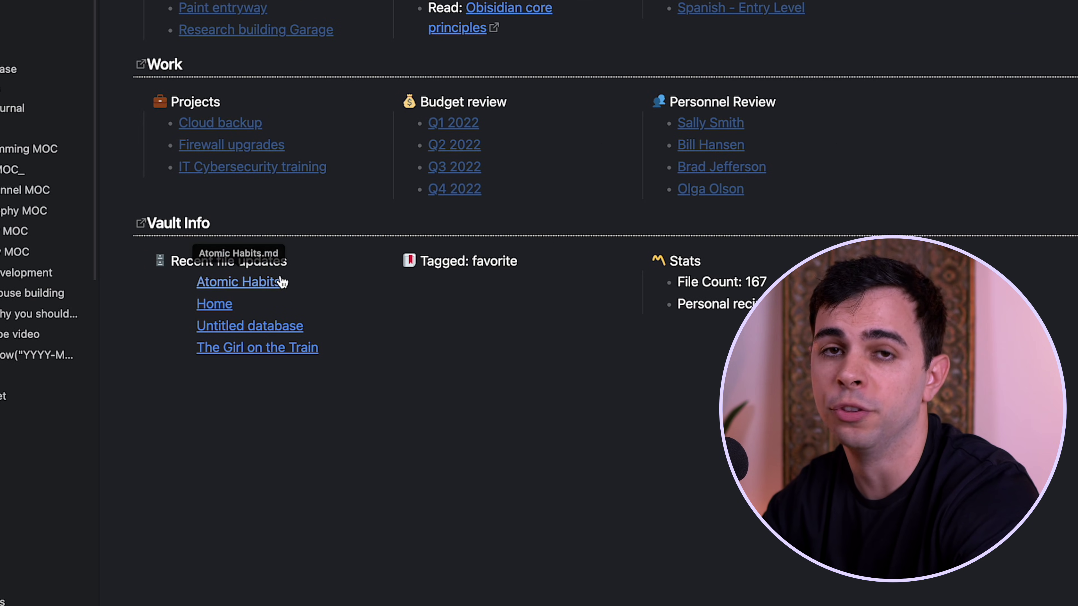
scroll(345, 296, "down", 1)
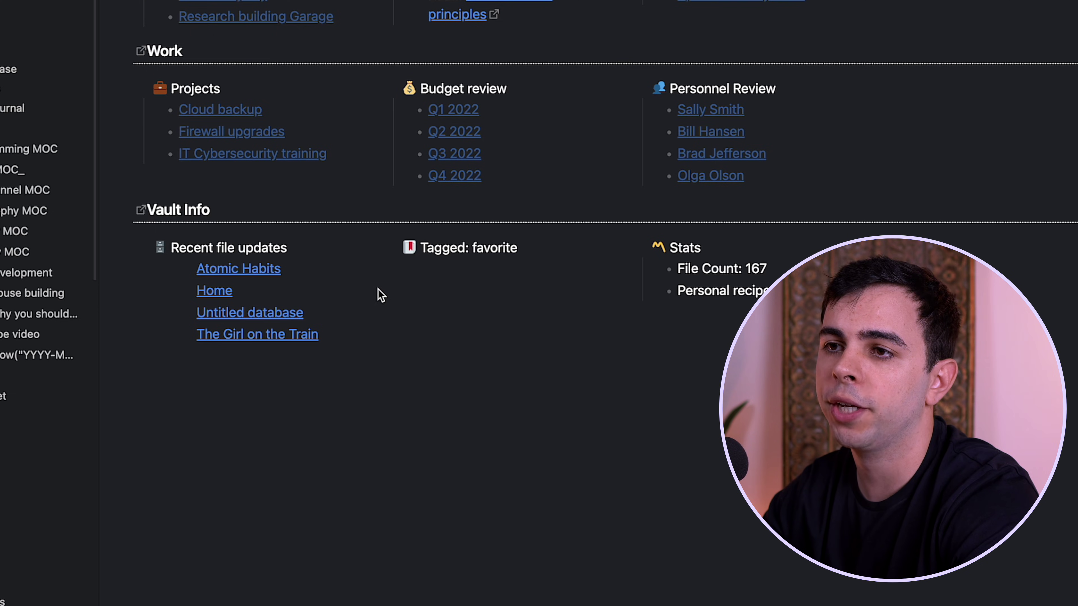
key("ctrl+e")
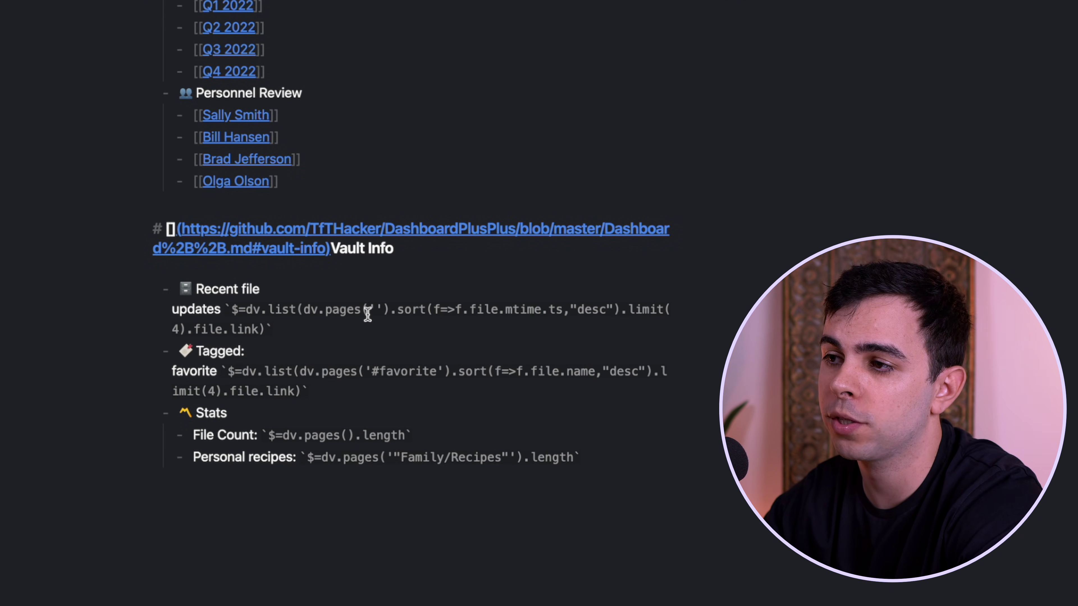
left_click_drag(369, 312, 375, 313)
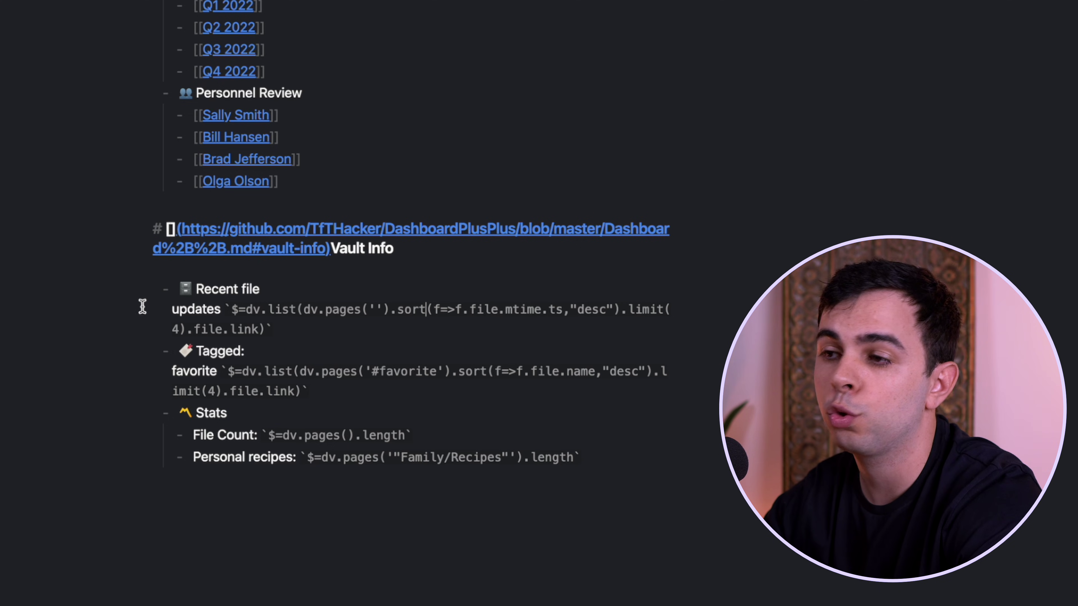
double_click(176, 329)
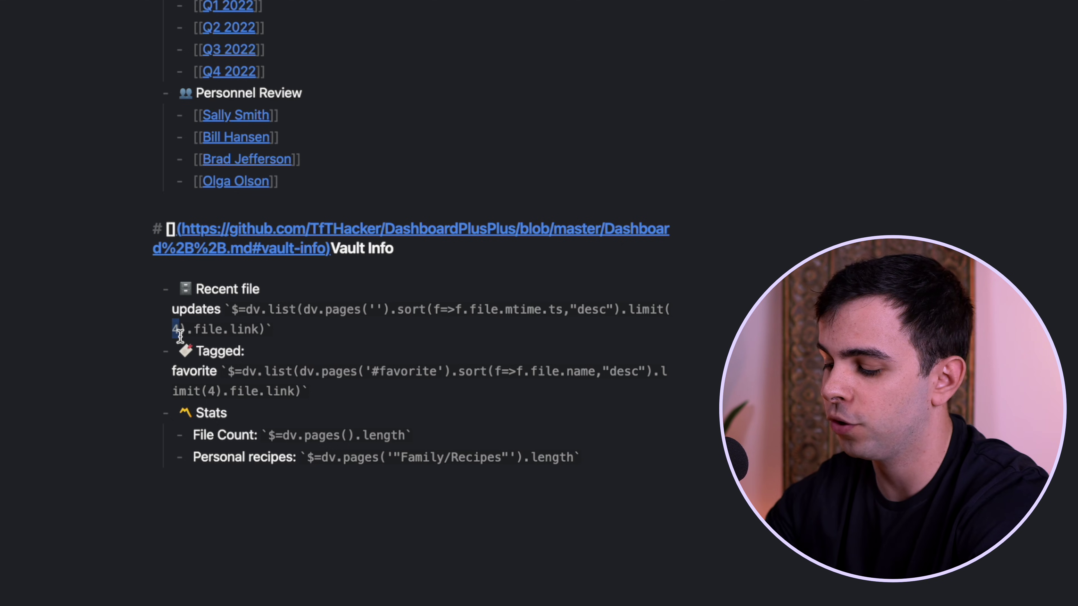
type("10")
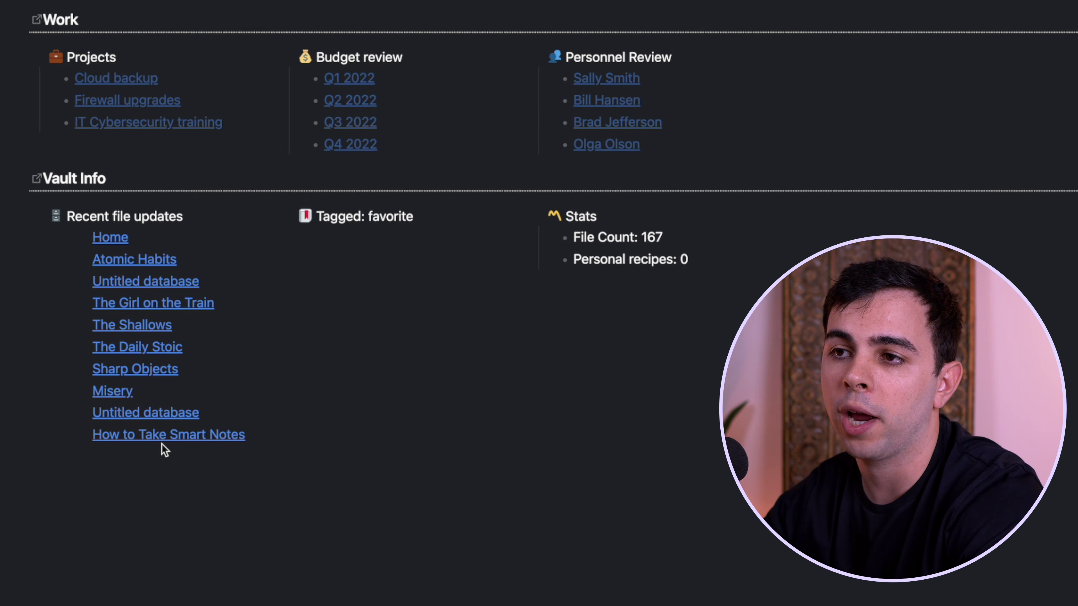
left_click_drag(162, 444, 138, 248)
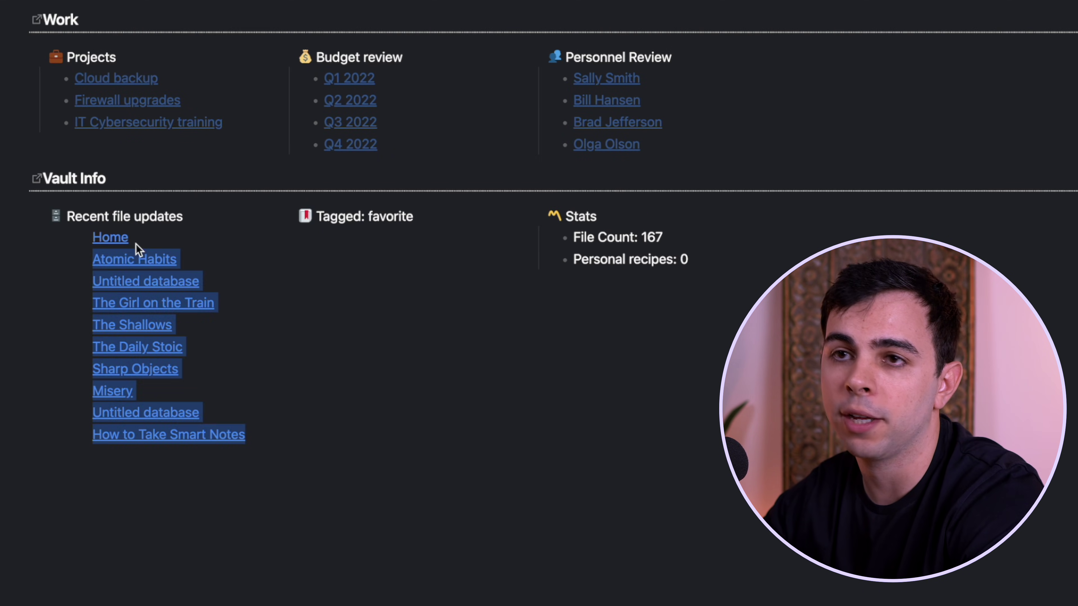
left_click(363, 366)
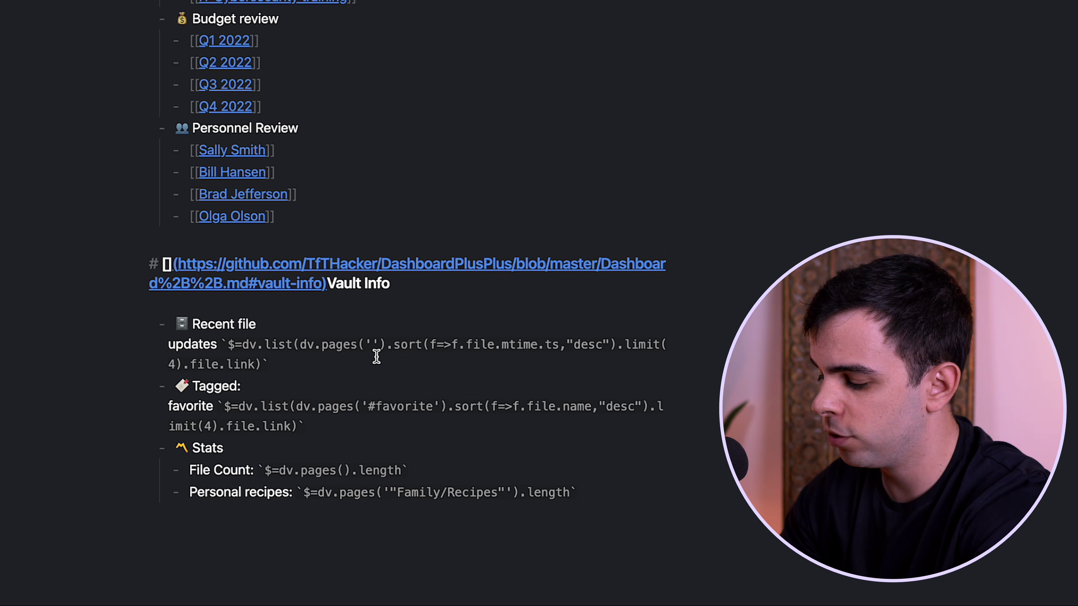
Step: Put "movies" in the dv.pages quotes and render Home's filtered recent updates
type("\"movies\"")
key("super+e")
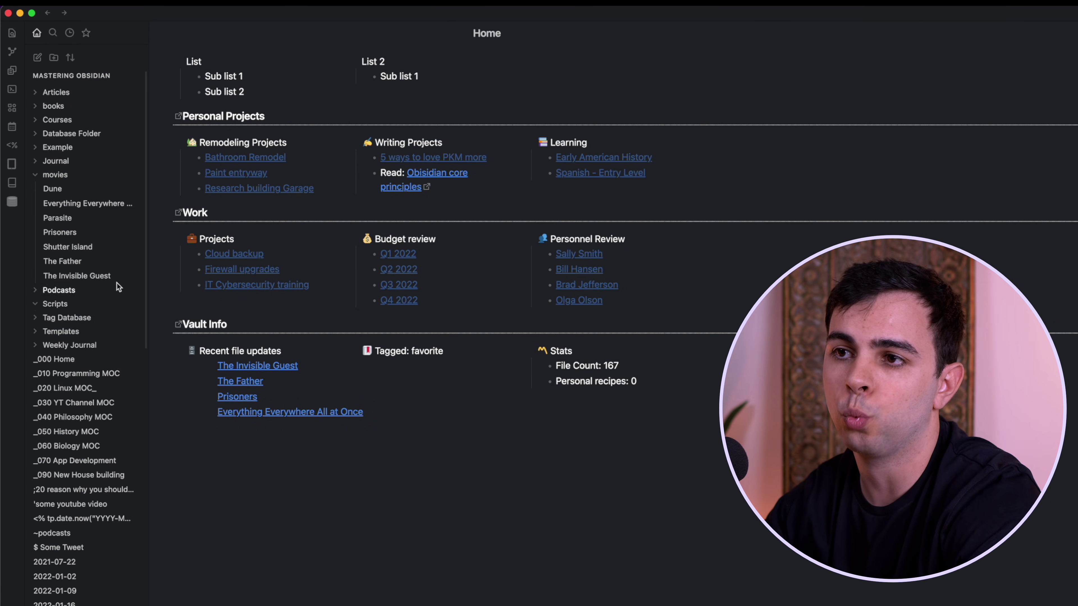
Step: Type test text 'fsahjkl' into the Dune note, then return to Home's markdown source
left_click(59, 186)
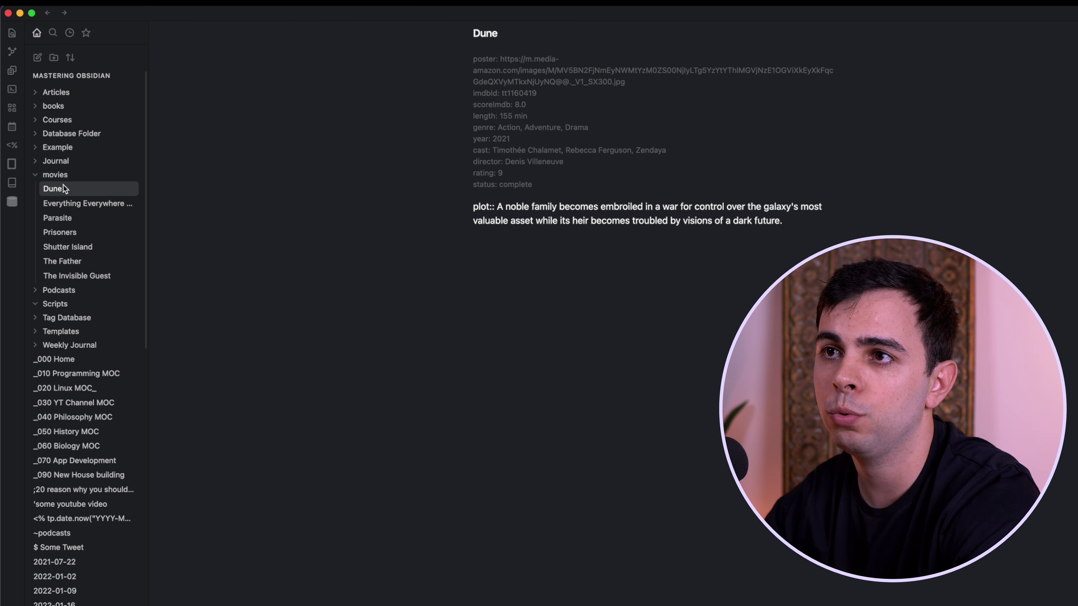
type("fsahjklbf")
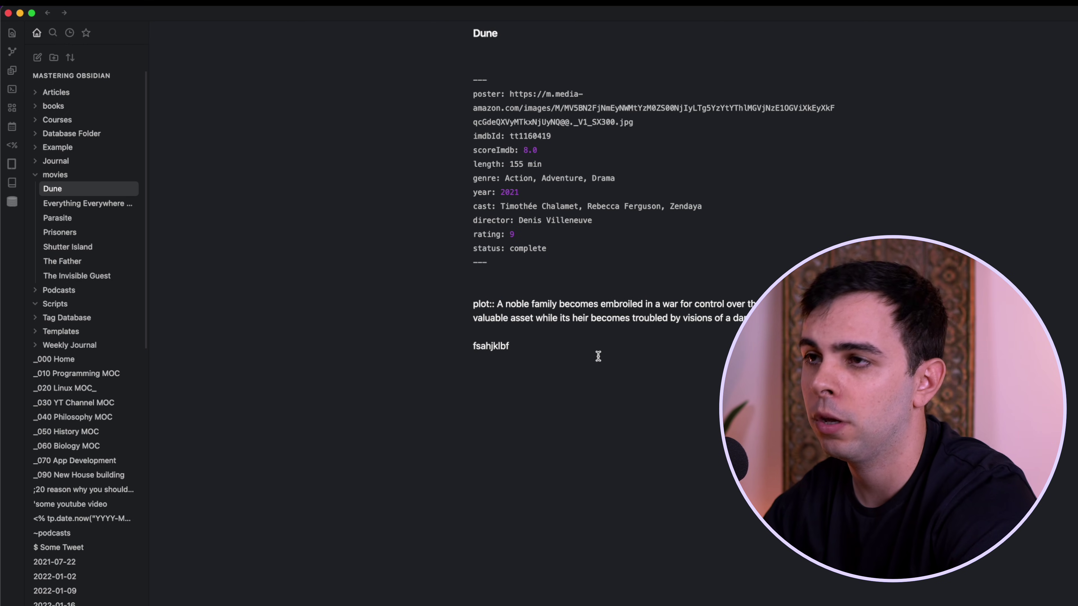
key("super+alt+Left")
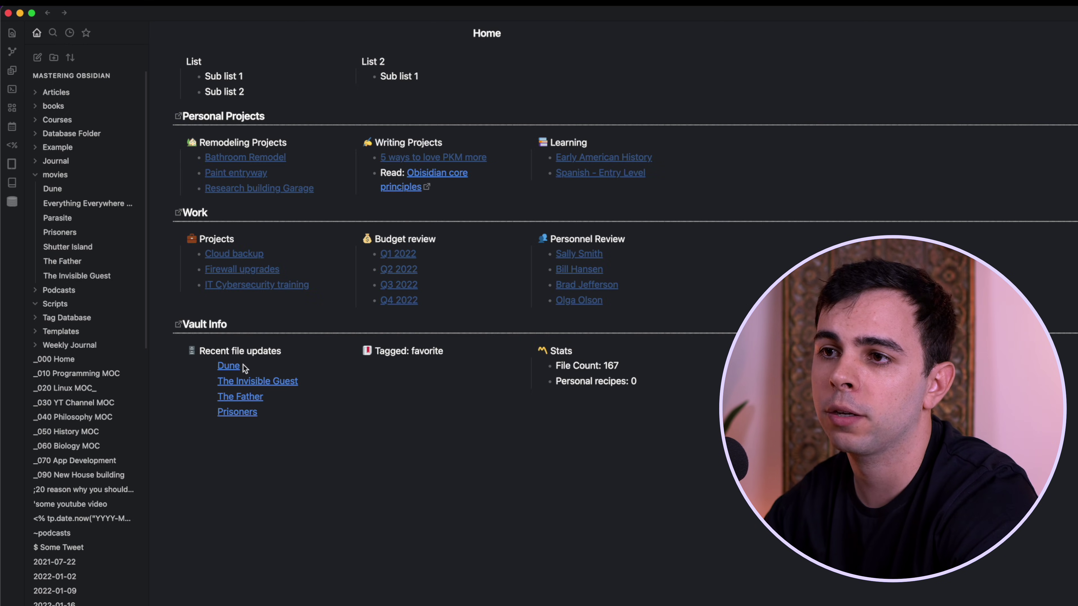
mouse_move(237, 369)
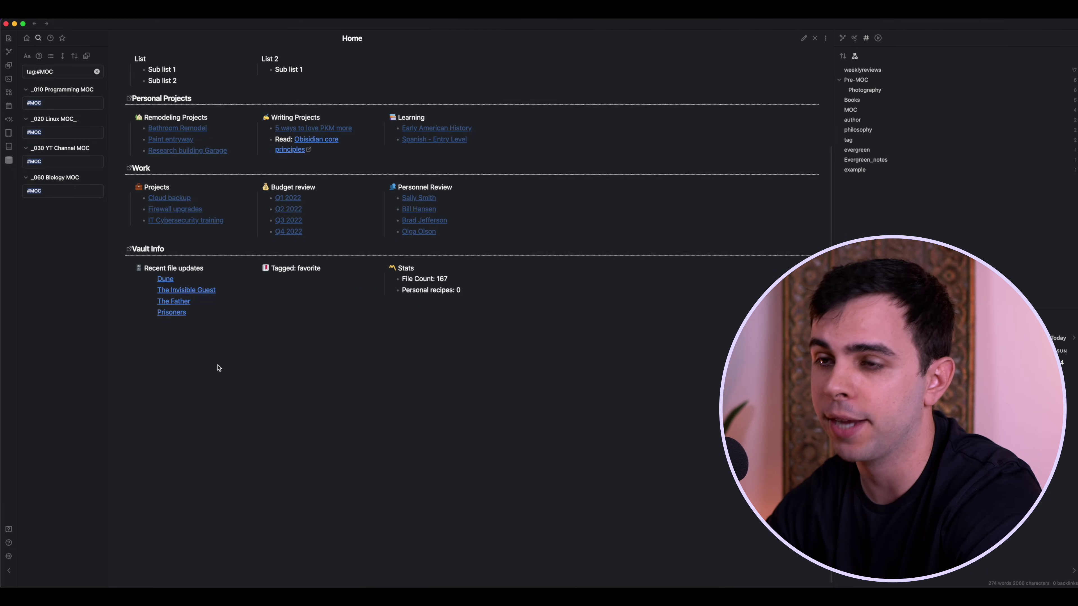
key("super+e")
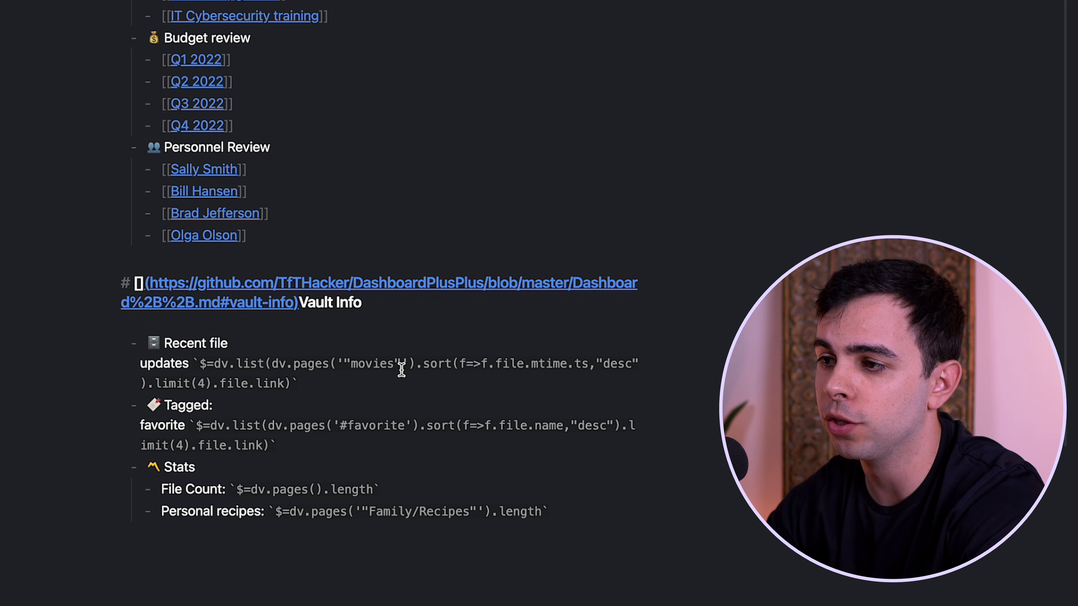
Step: Replace the movies filter with #weeklyreviews and render the dashboard
left_click_drag(424, 381, 377, 382)
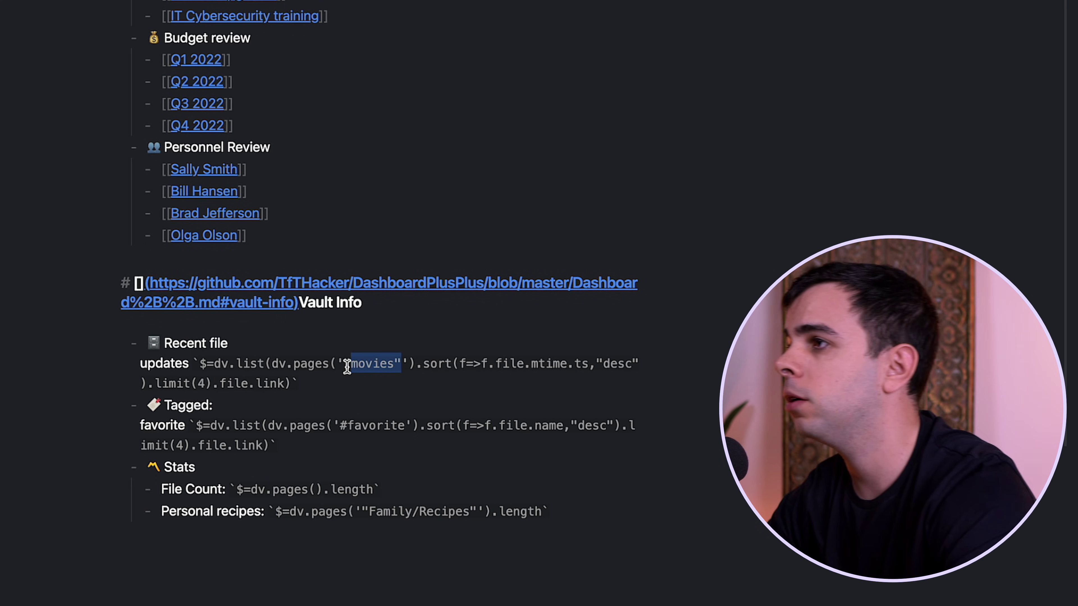
key("BackSpace")
key("BackSpace")
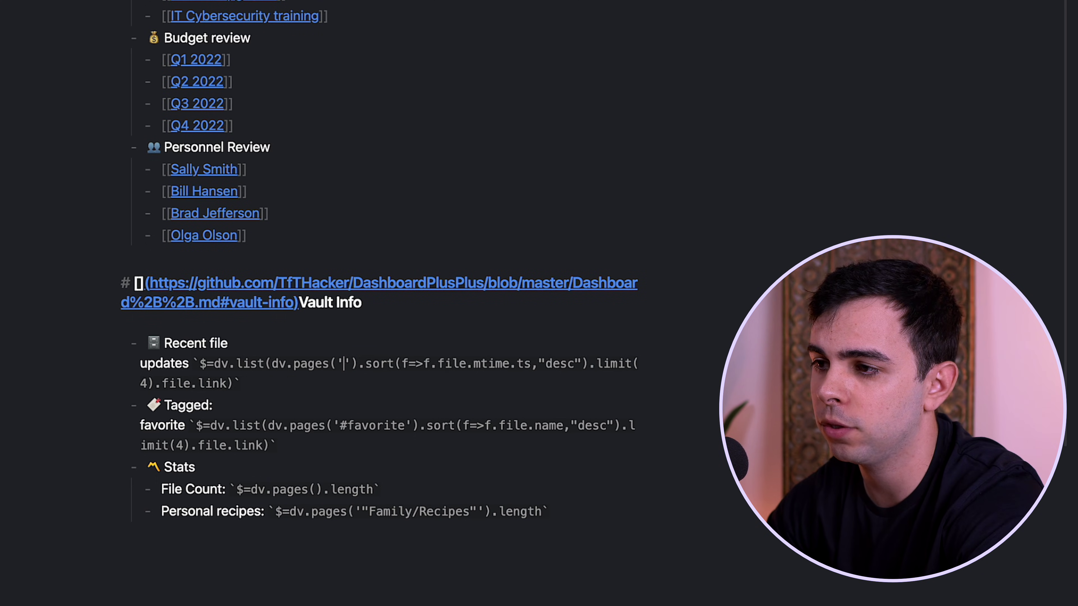
type("#weeklyreviews")
key("ctrl+e")
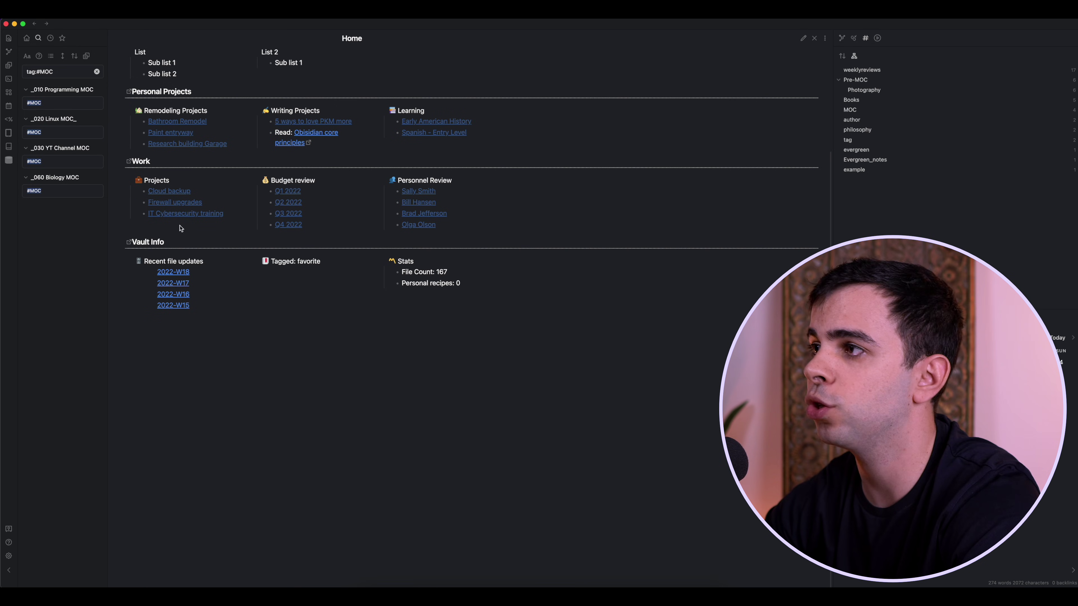
Step: Via the weeklyreviews tag search, open 2022-W23 and add test text 'afsjnnbwej'
left_click(875, 71)
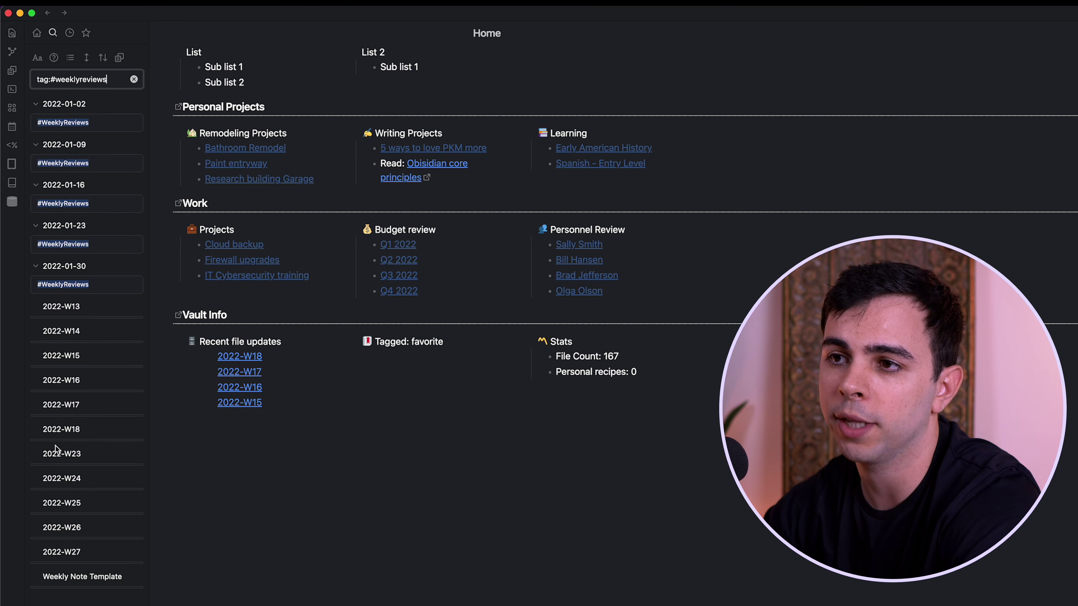
left_click(66, 458)
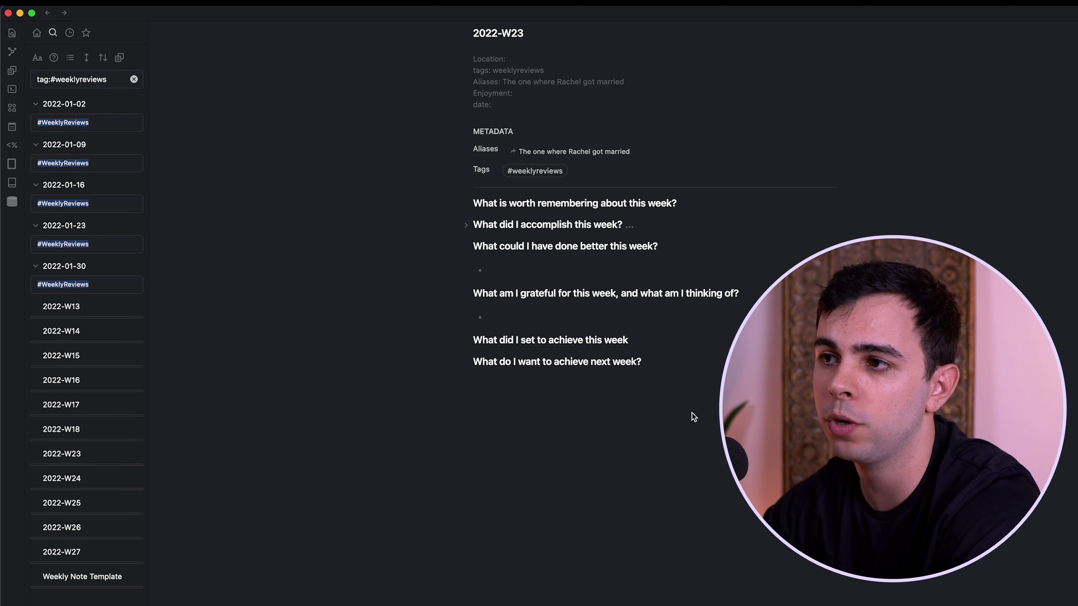
key("super+e")
left_click(684, 452)
type("afsjnnbwej")
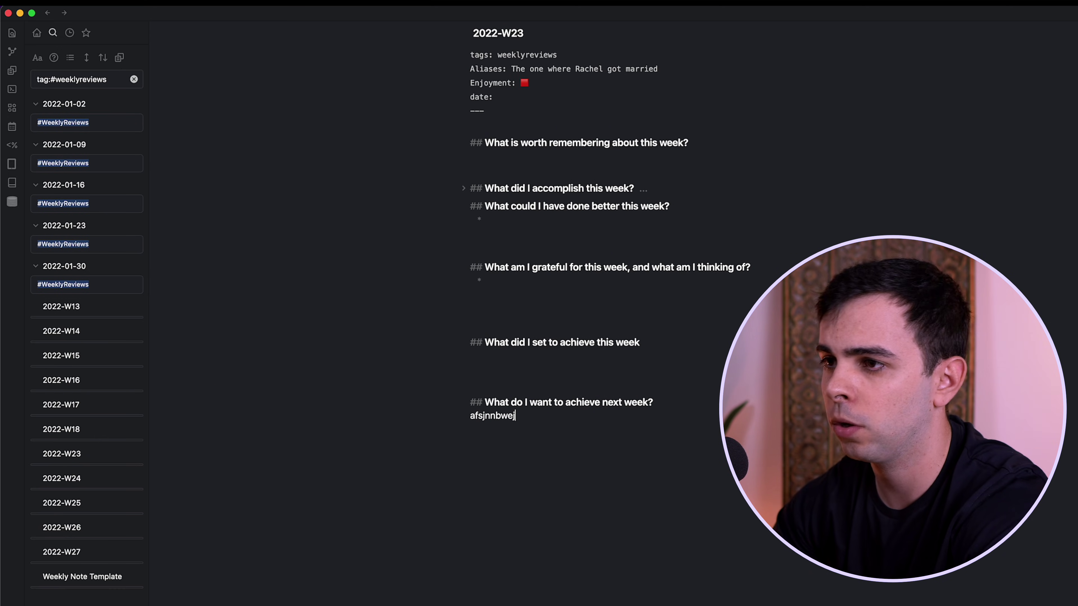
Step: Back on Home, delete the #weeklyreviews filter so the query is unfiltered, and check the rendered result
key("super+alt+Left")
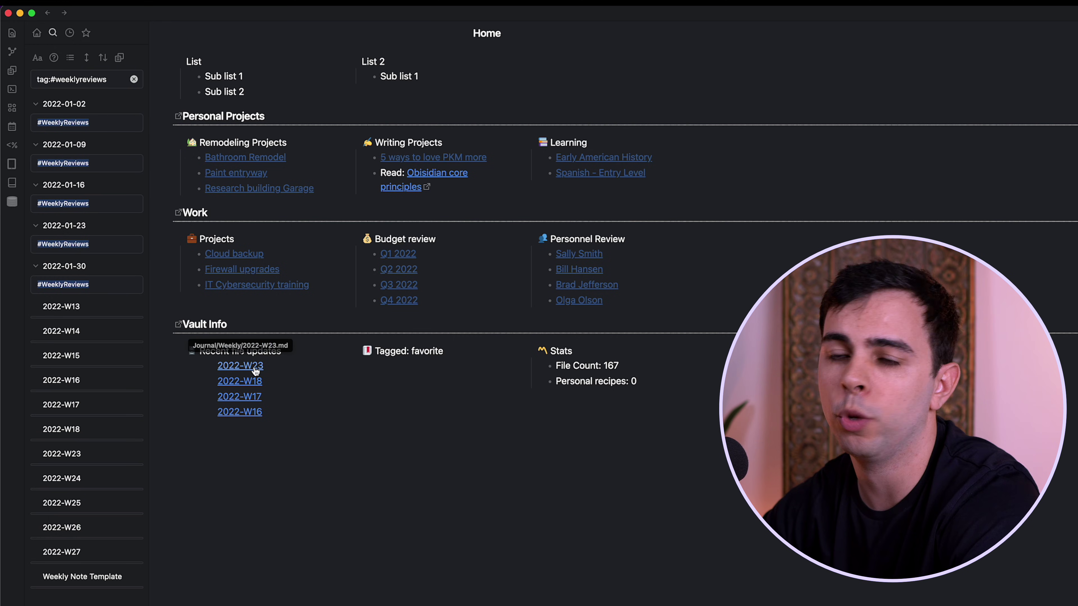
mouse_move(255, 369)
key("super+e")
left_click_drag(686, 240, 614, 239)
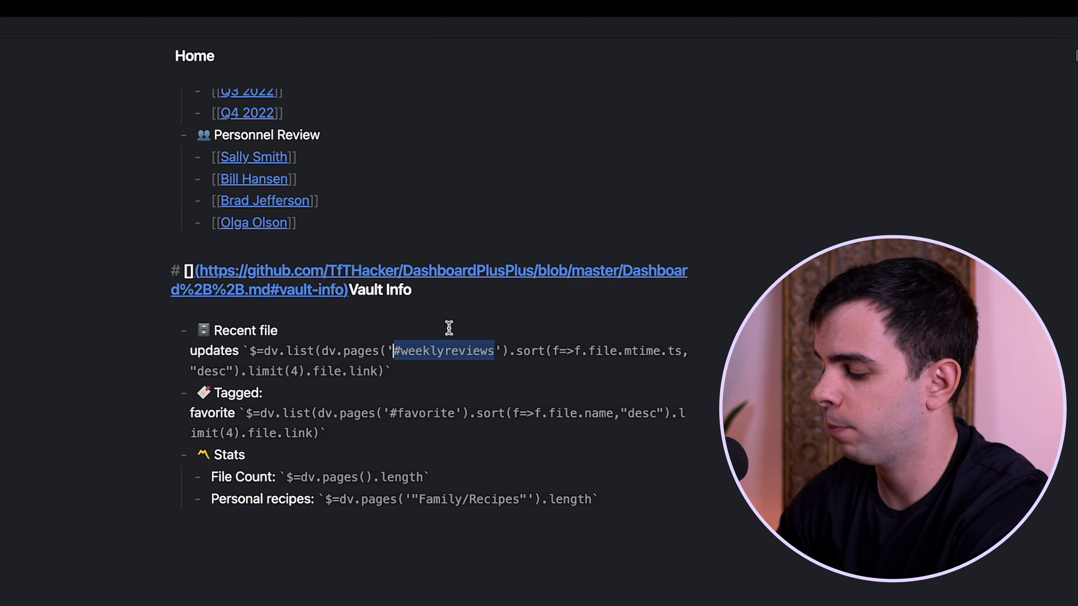
key("BackSpace")
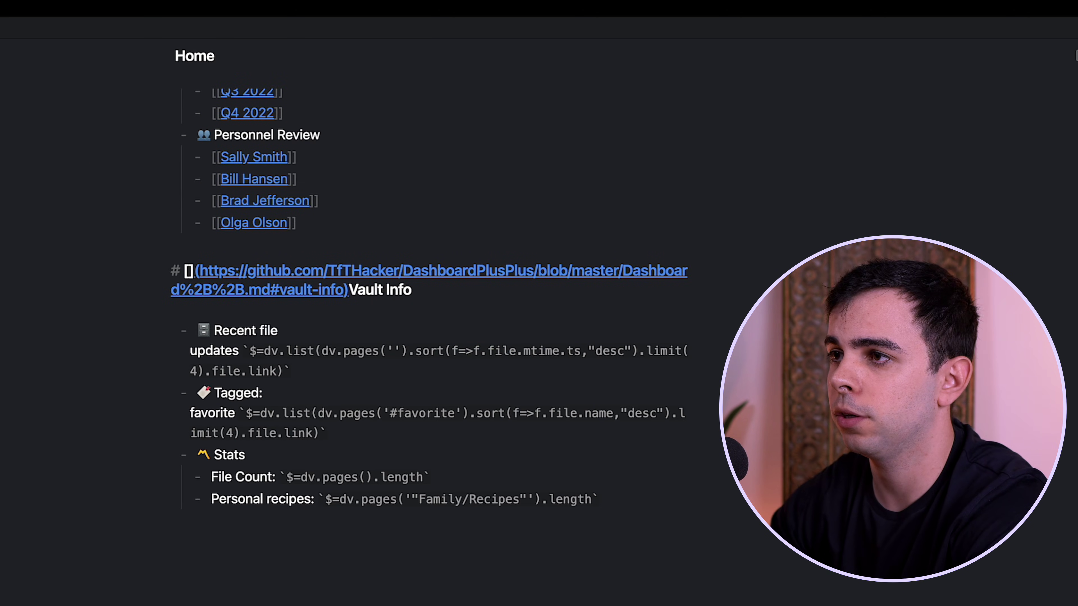
key("super+e")
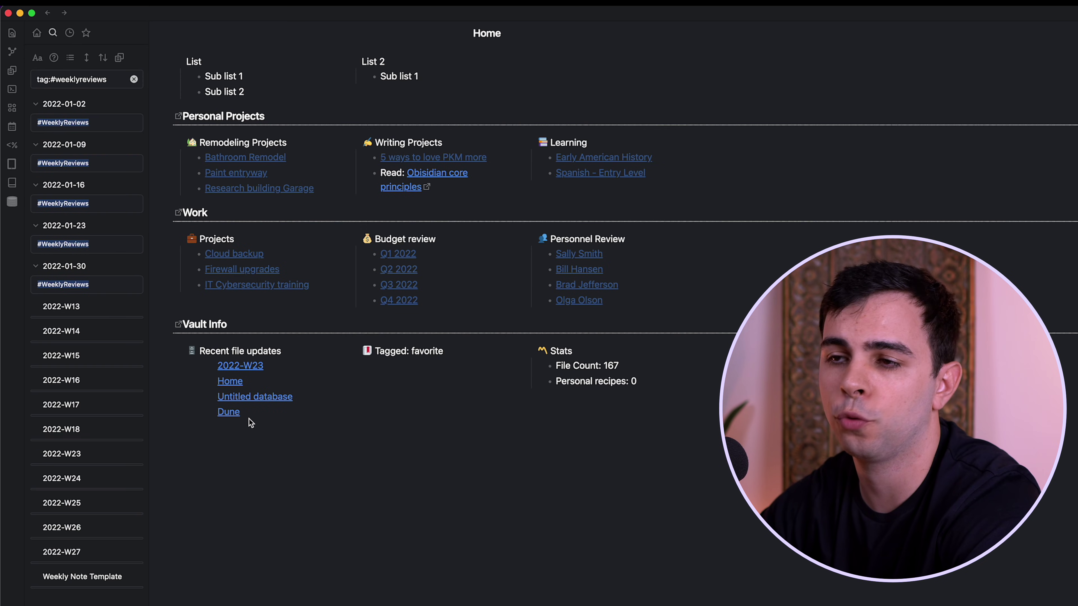
key("super+e")
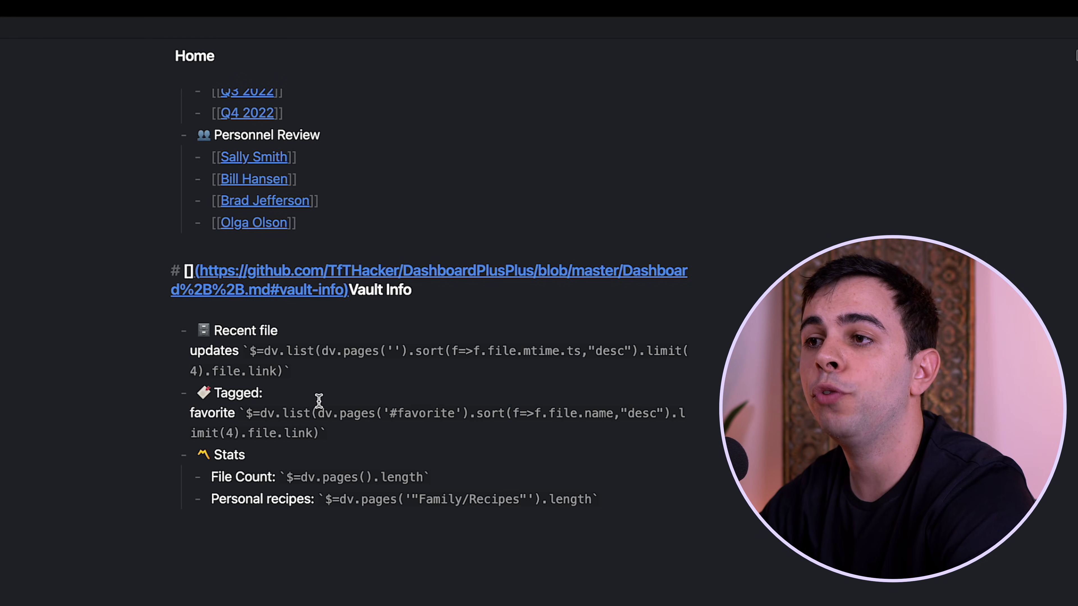
left_click(281, 412)
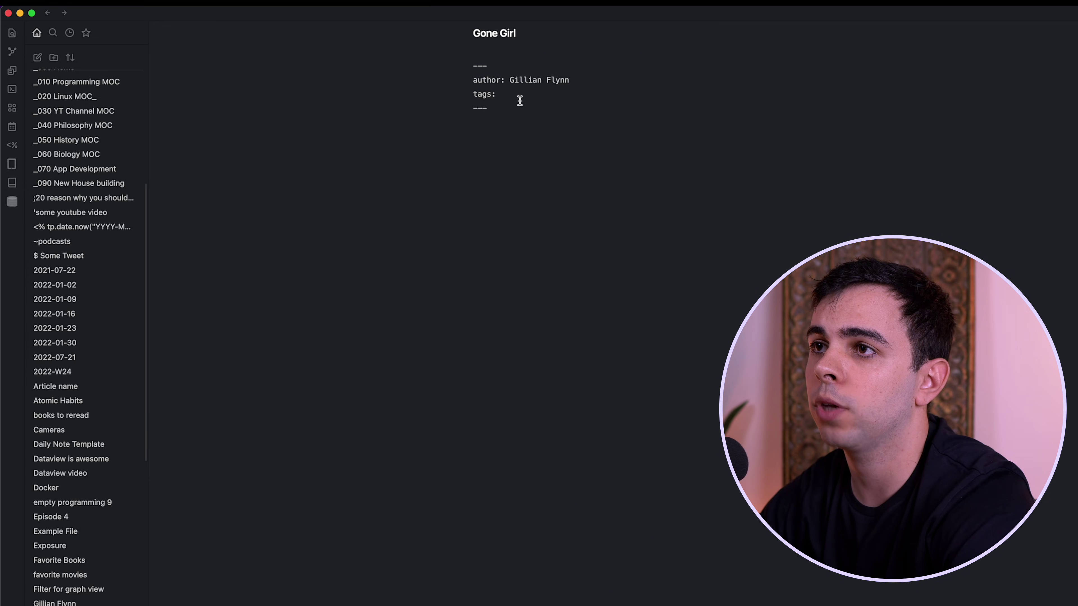
Step: Tag Gone Girl as favorite, then scroll Home's source down to the Vault Info queries
type("favorit")
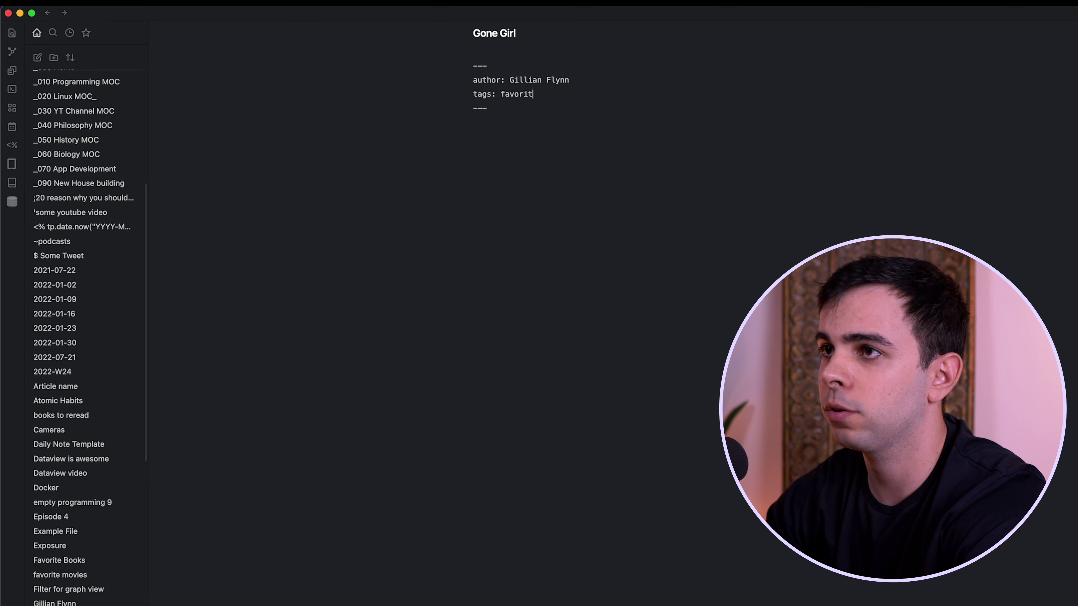
type("e")
key("super+e")
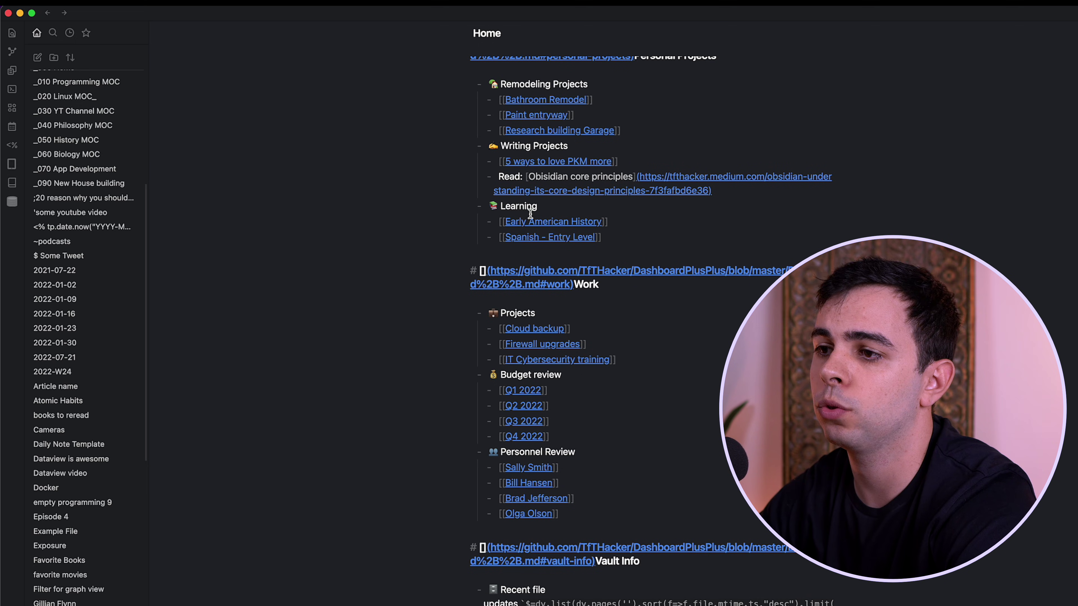
scroll(530, 214, "down", 2)
key("super+e")
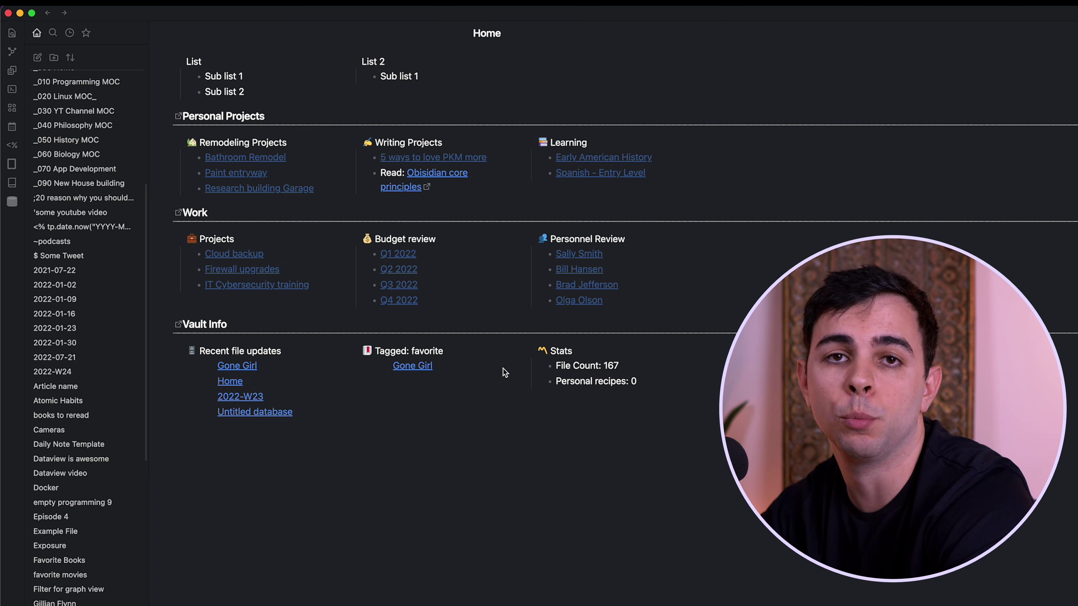
scroll(503, 369, "down", 1)
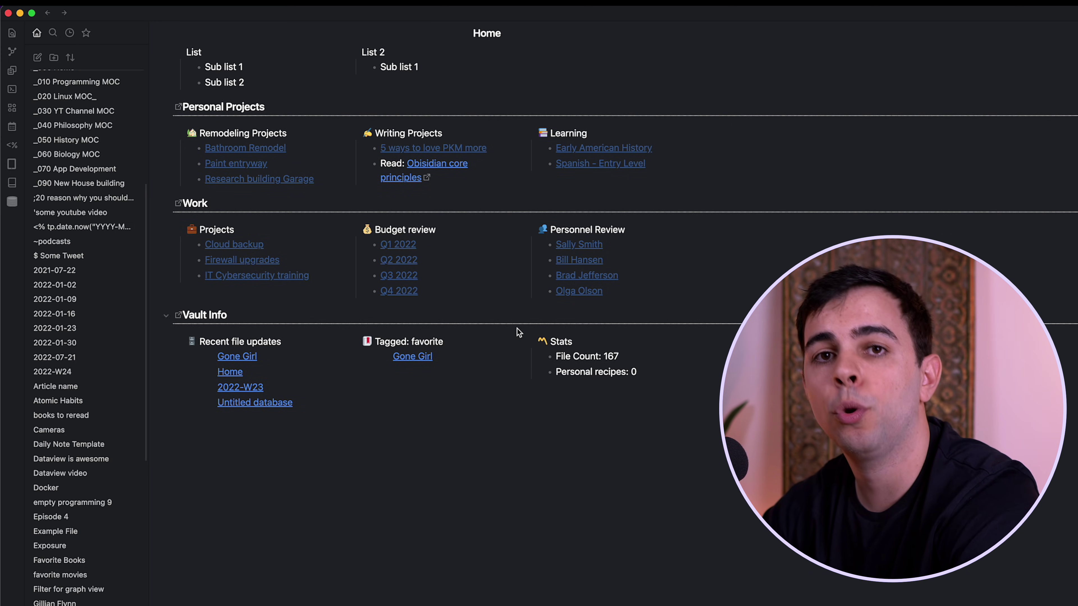
key("ctrl+e")
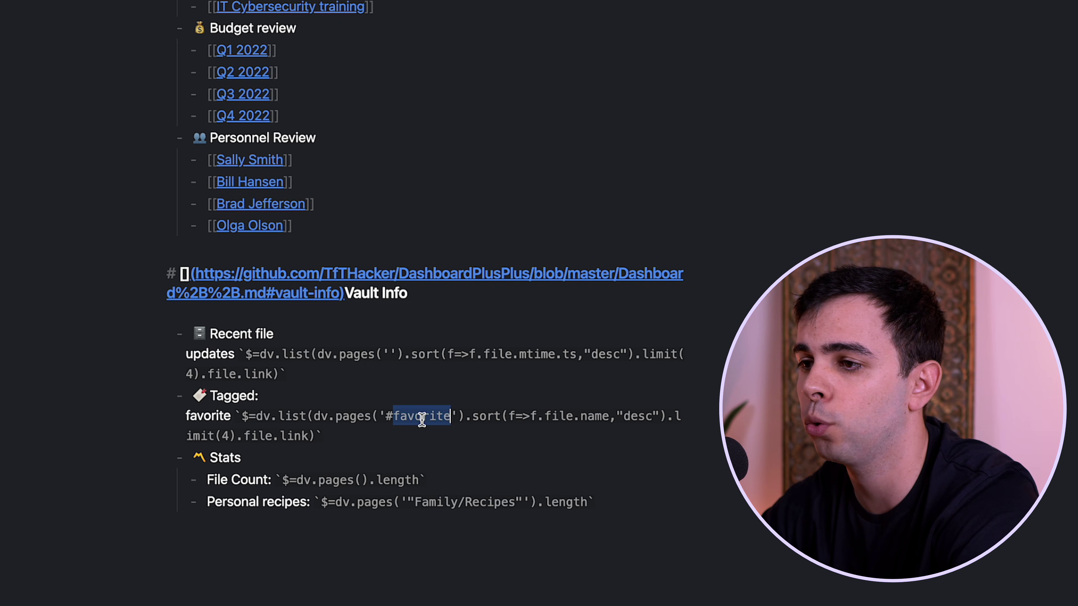
Step: Add a 'Weekly Journal Entires:' stat line after Personal recipes under Stats
scroll(421, 419, "down", 1)
left_click_drag(249, 449, 377, 491)
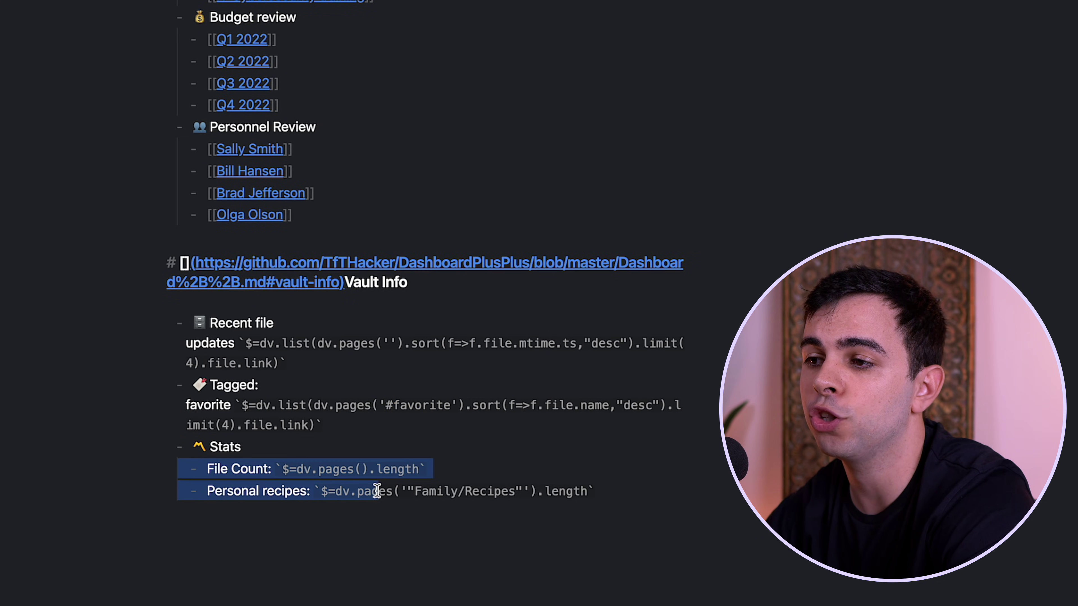
left_click(424, 548)
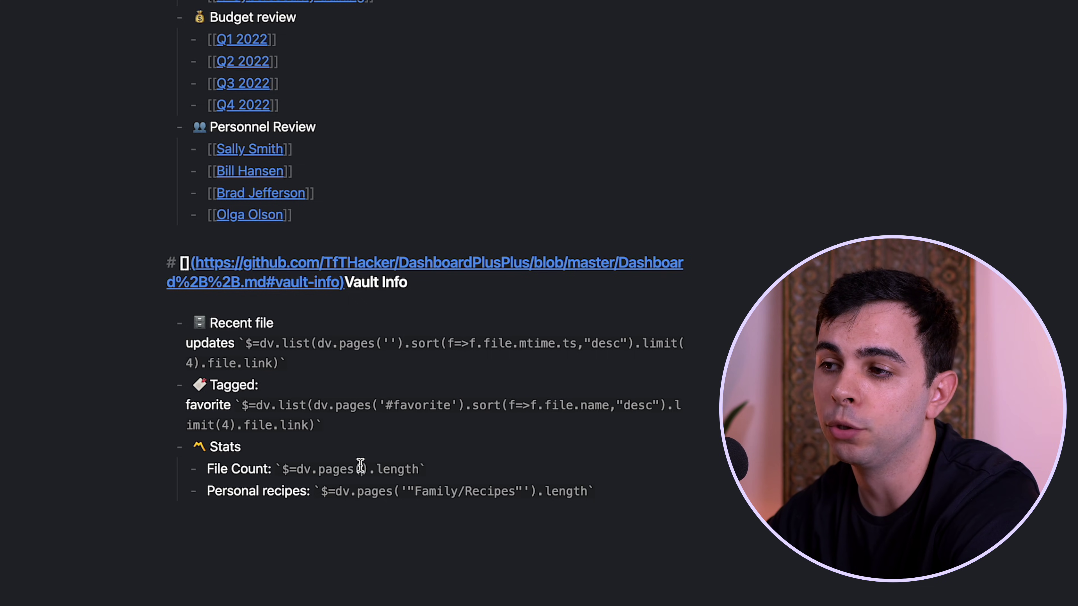
left_click(405, 468)
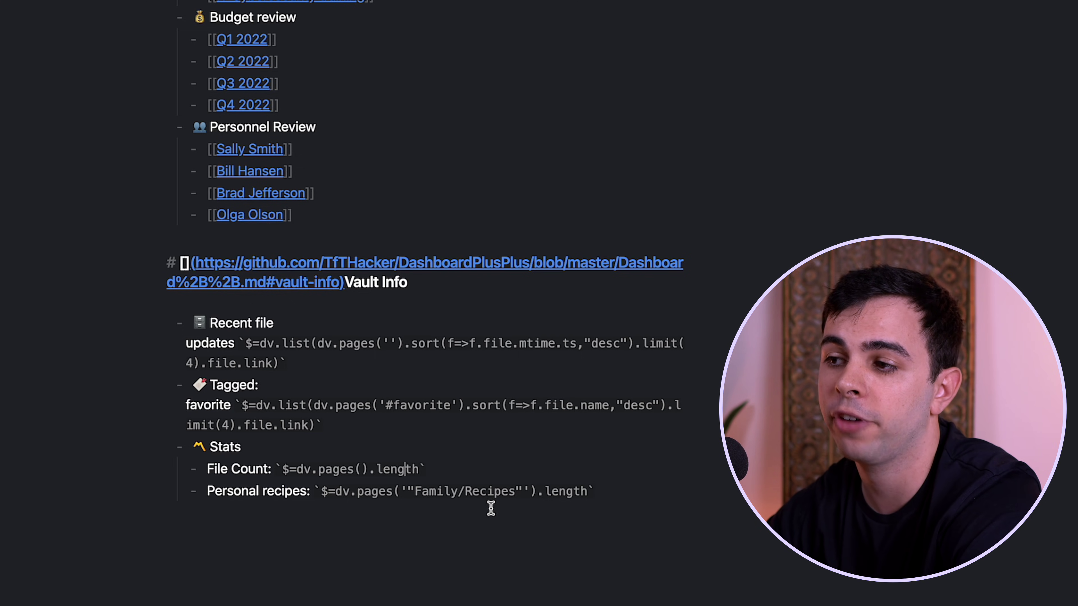
left_click(621, 498)
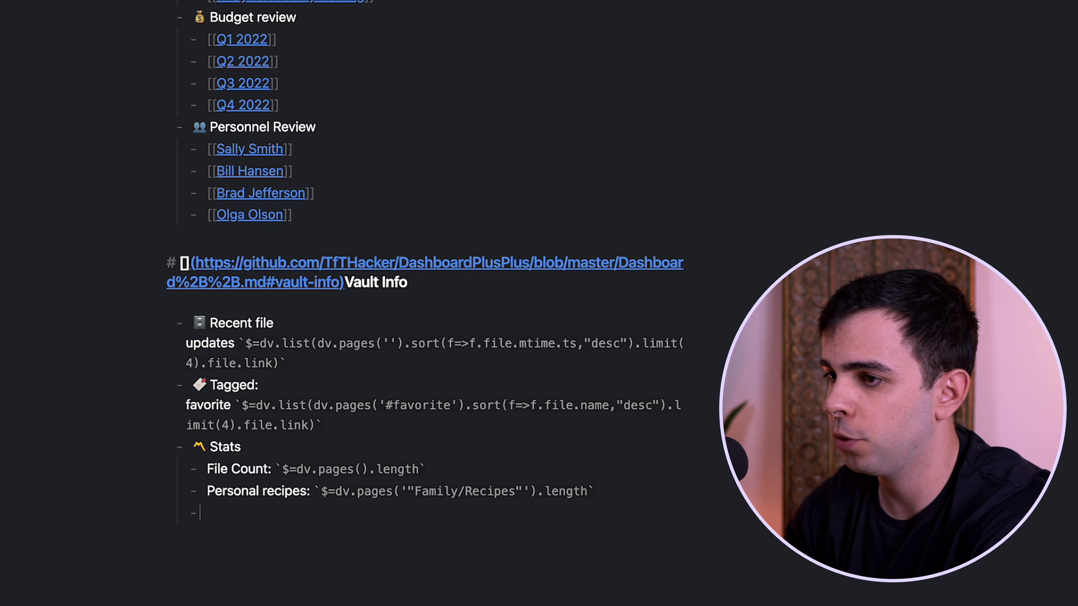
type("Weekly Jou")
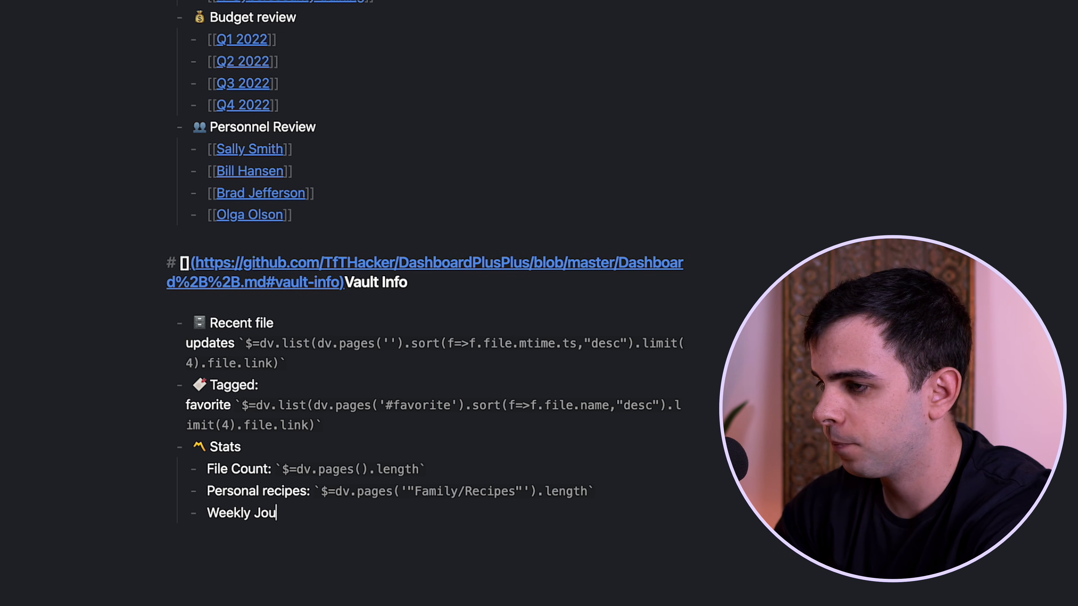
type("rnal Entires:")
Step: Copy the Family/Recipes count query and paste it after 'Weekly Journal Entires:'
left_click_drag(321, 491, 618, 489)
key("super+c")
left_click(535, 517)
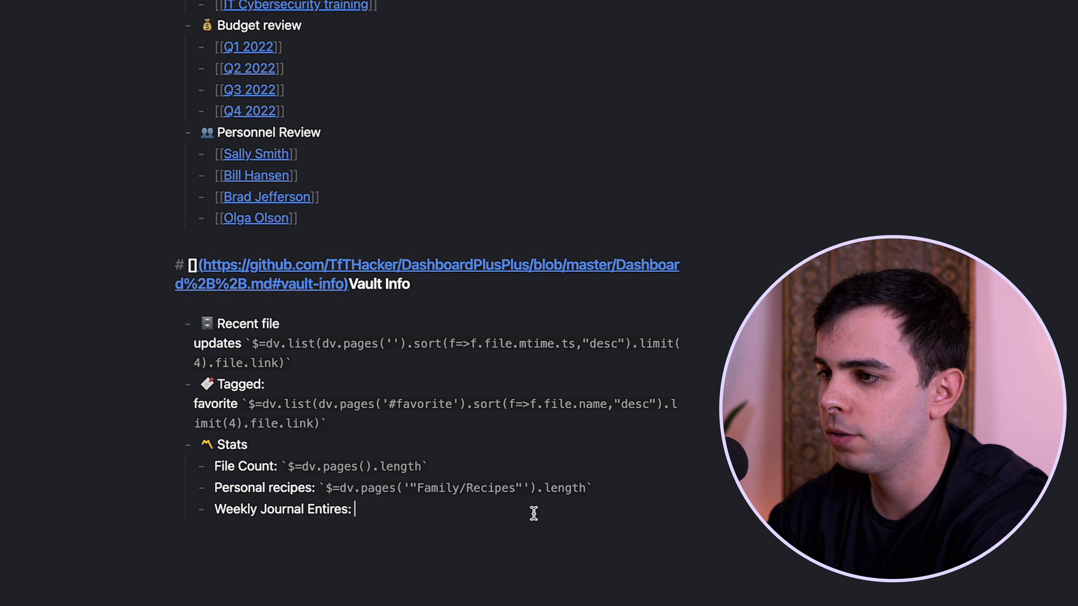
key("super+v")
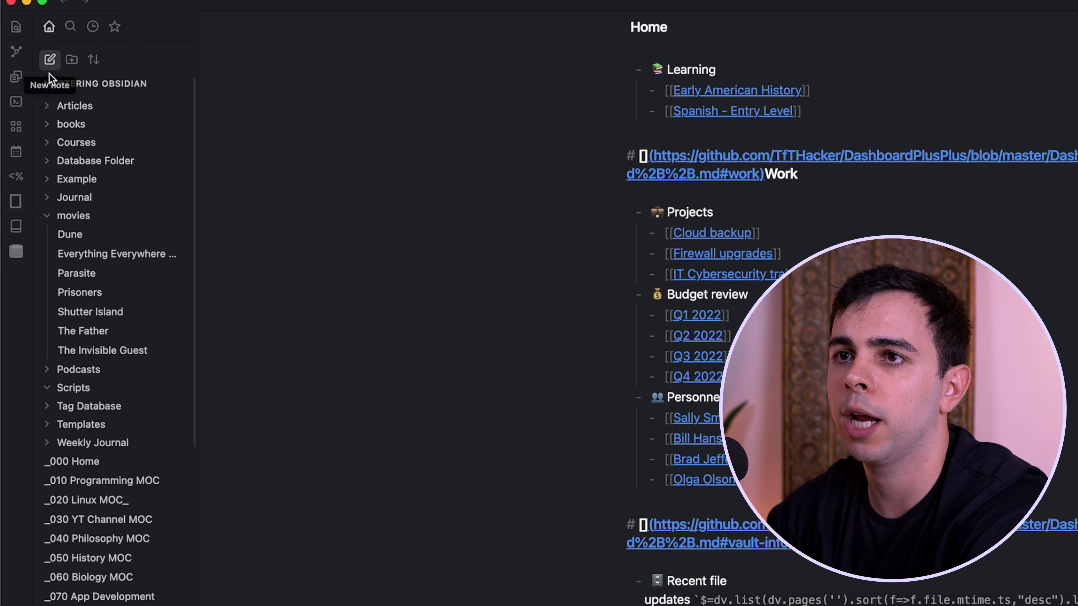
left_click(50, 200)
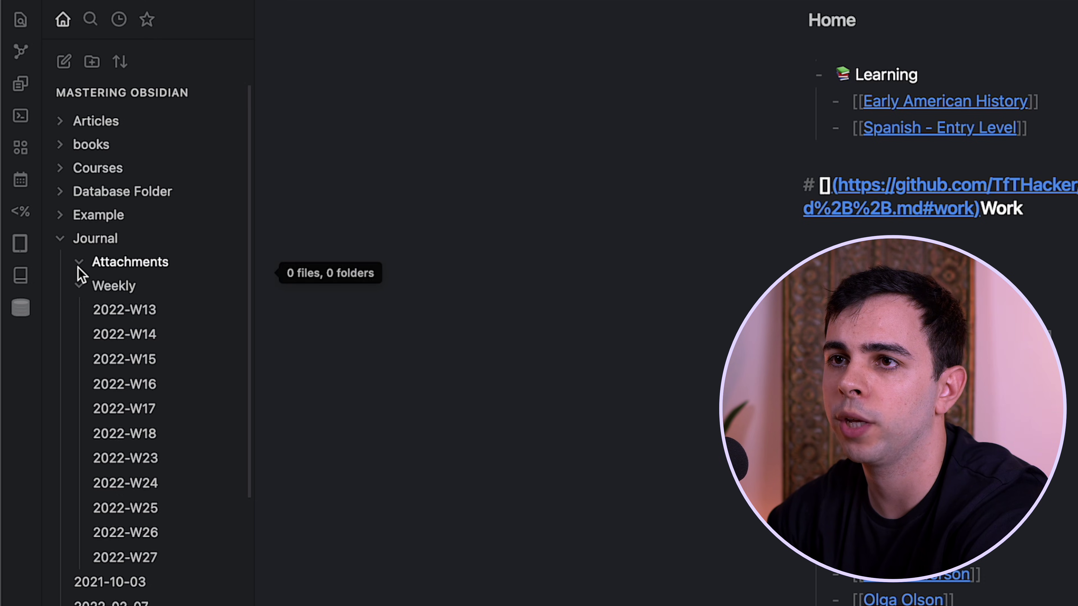
left_click(78, 286)
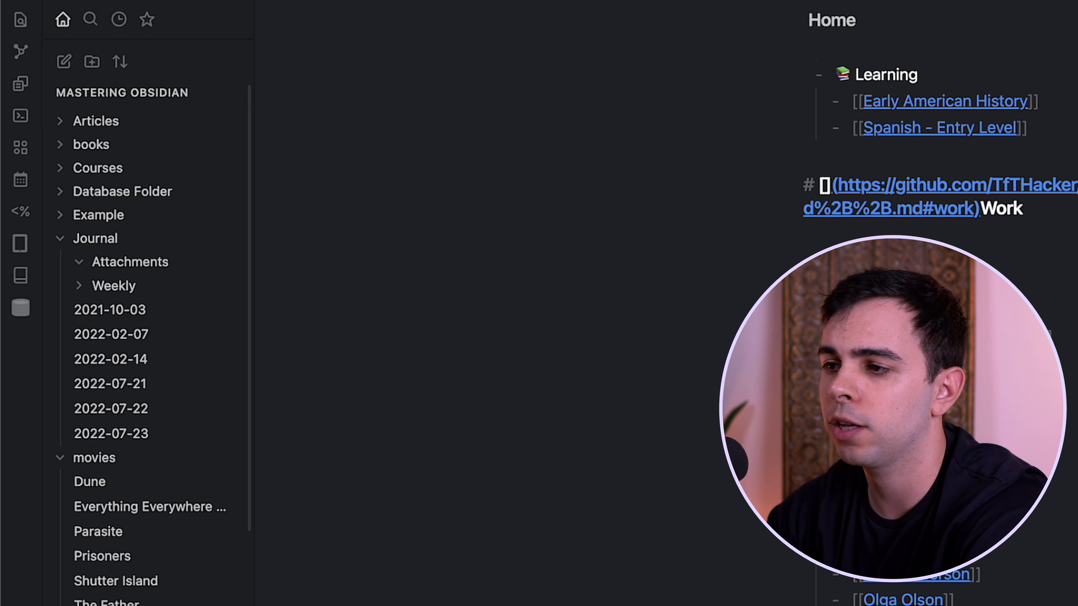
Step: Change the pasted query path to Journal/Weekly and render it, showing 11 entries
double_click(450, 475)
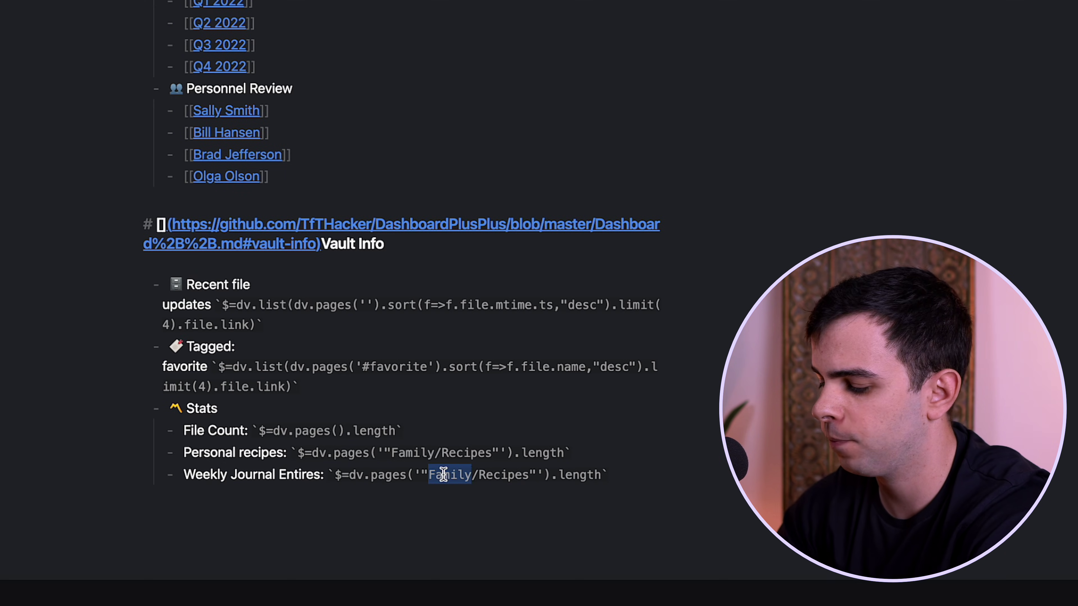
type("Journal")
double_click(509, 475)
type("Weekly")
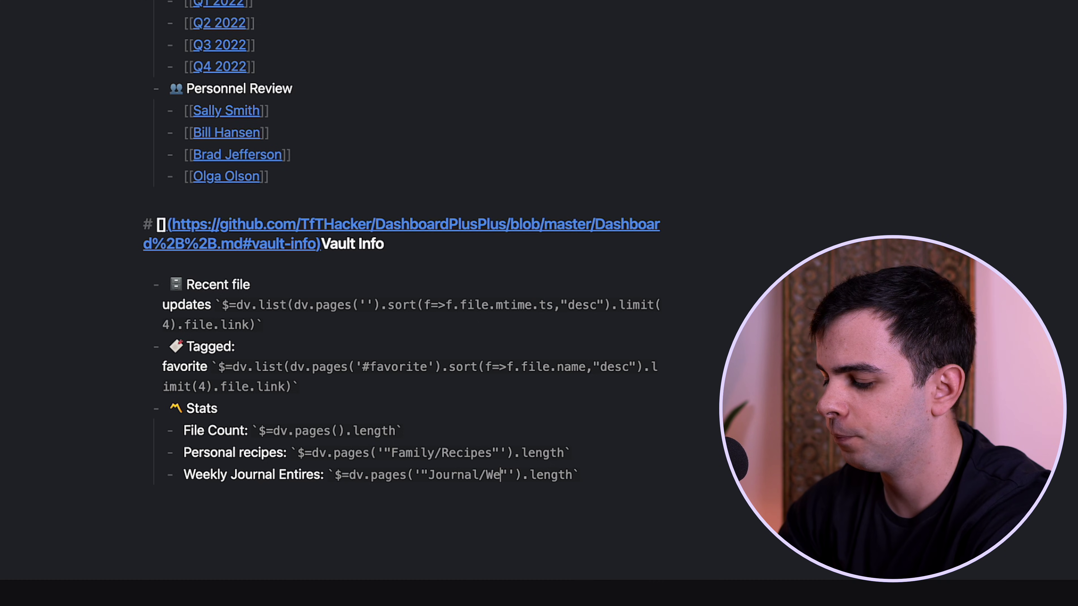
key("super+e")
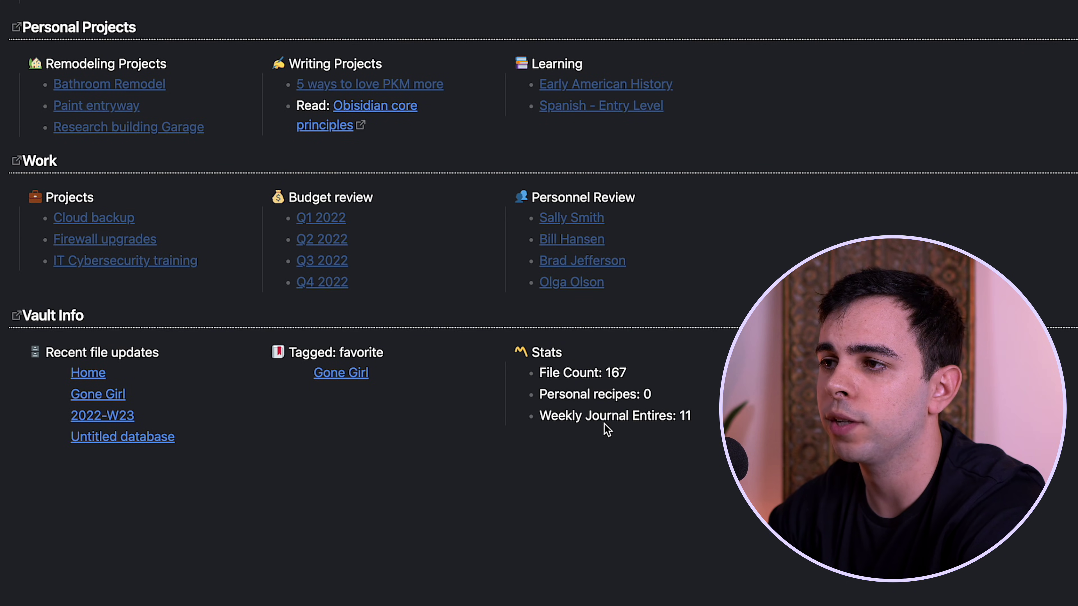
left_click_drag(715, 418, 561, 417)
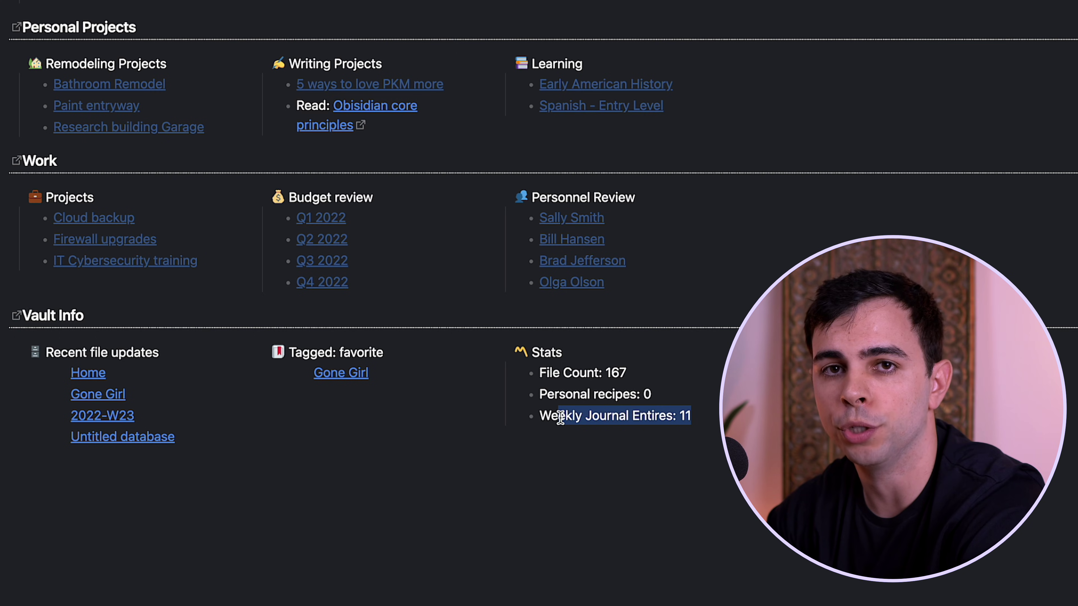
left_click(534, 561)
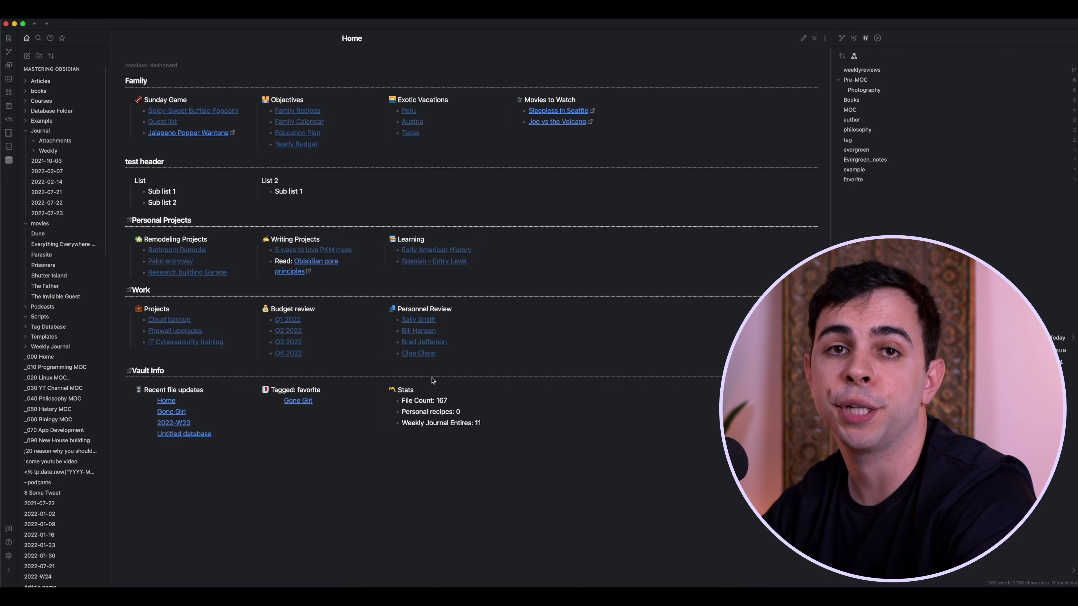
Step: Search community plugins for 'banners', then install and enable Banners 1.3.3
left_click(8, 556)
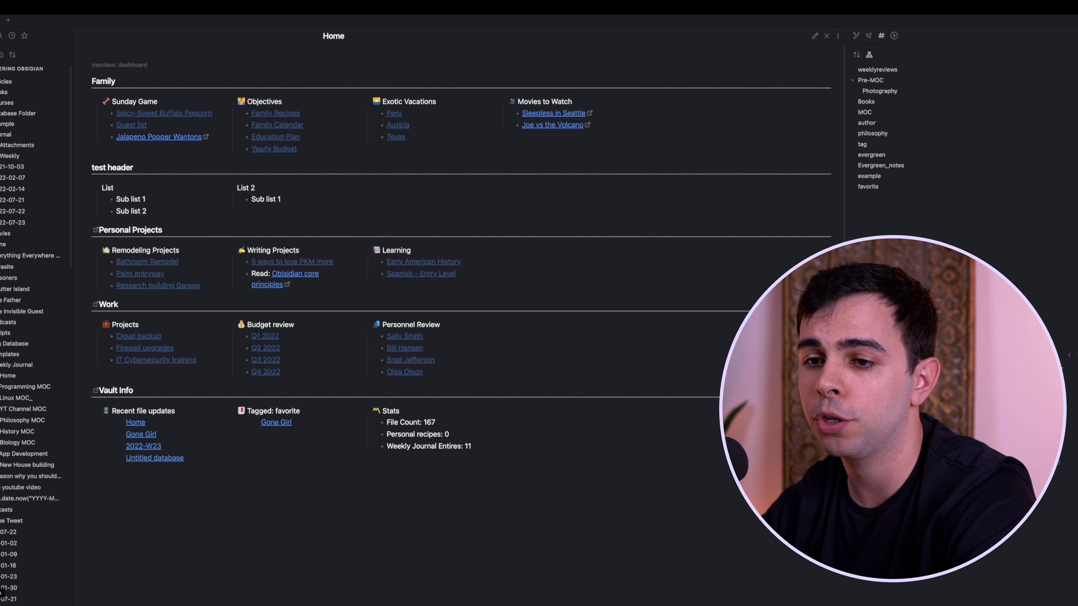
left_click(160, 195)
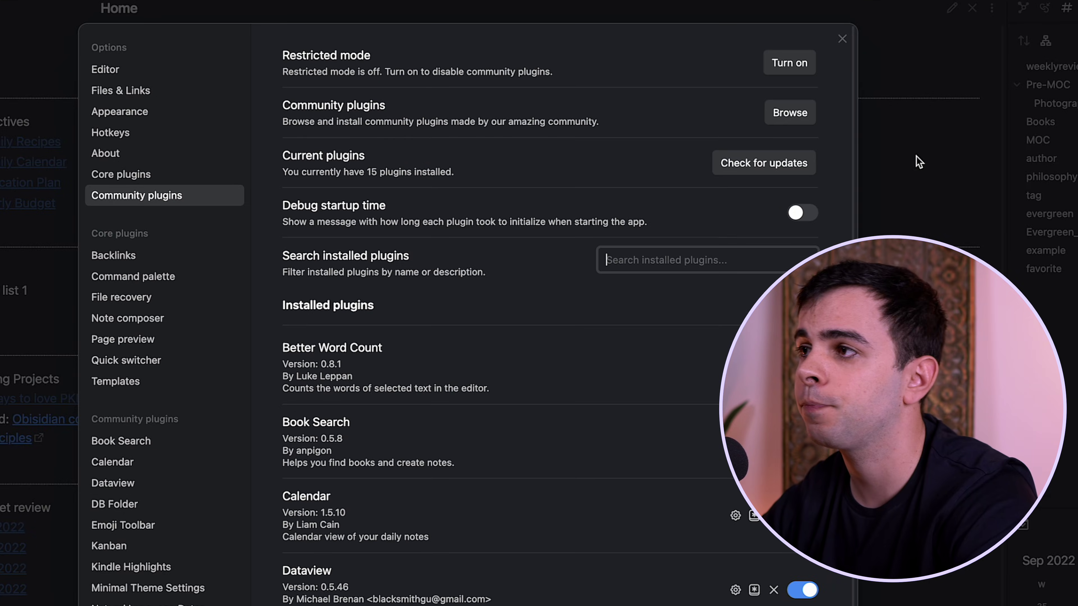
left_click(787, 121)
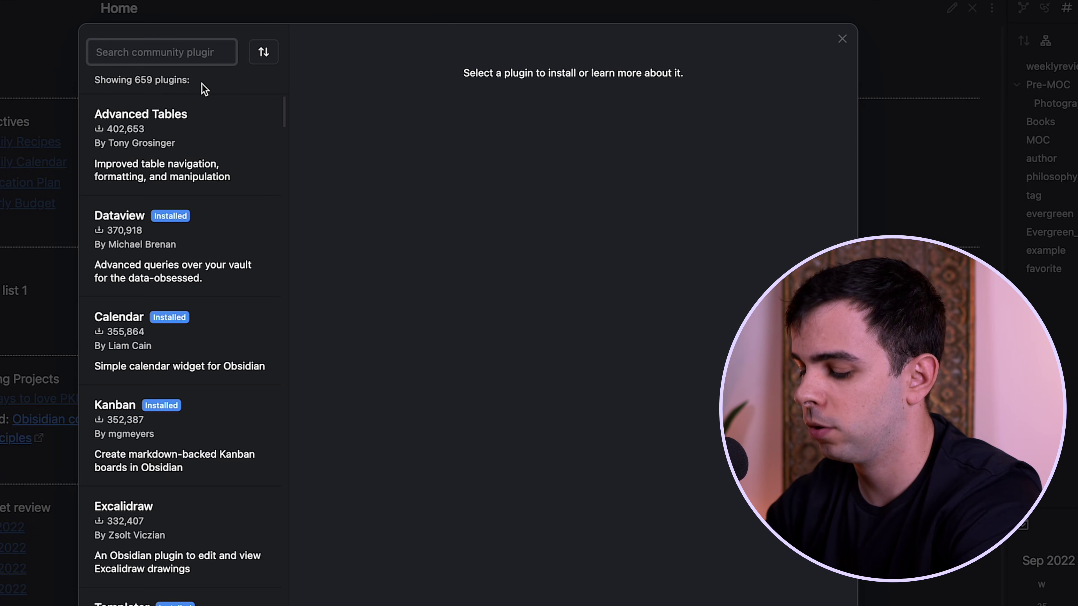
type("banners")
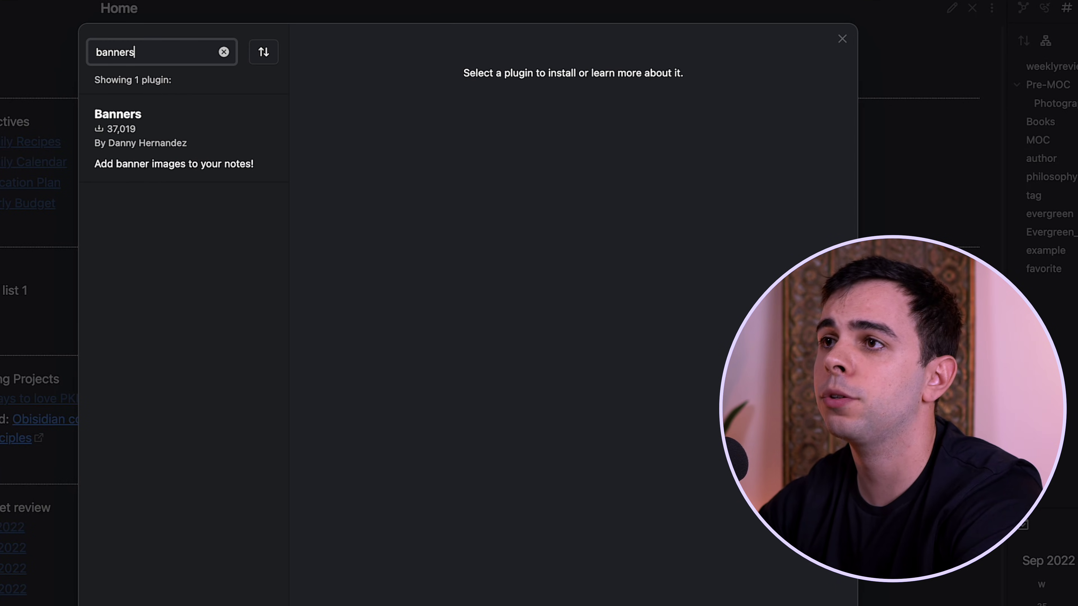
left_click(195, 140)
left_click(331, 198)
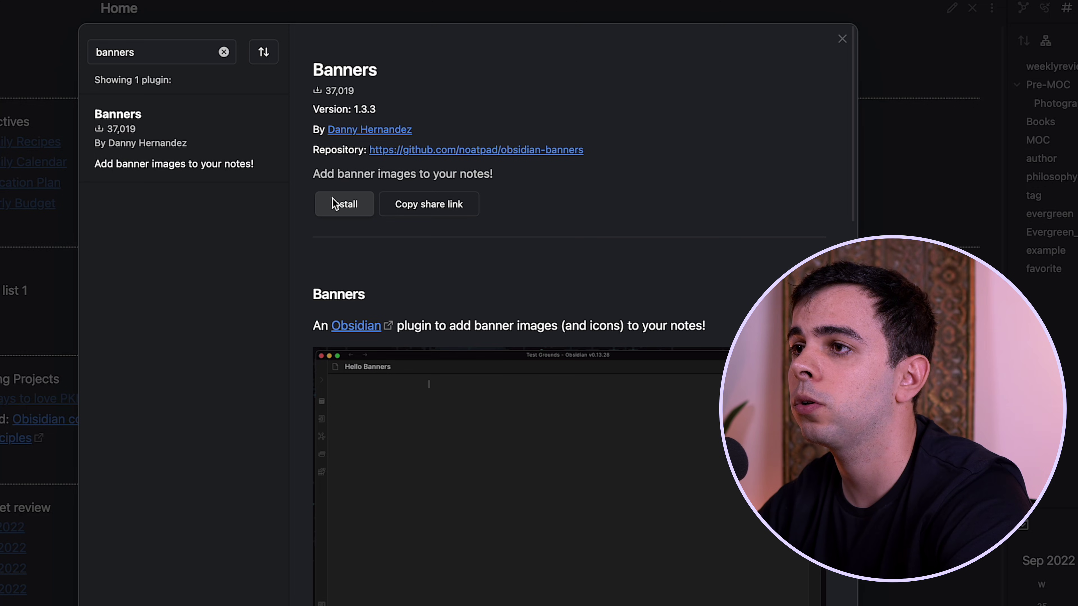
left_click(331, 210)
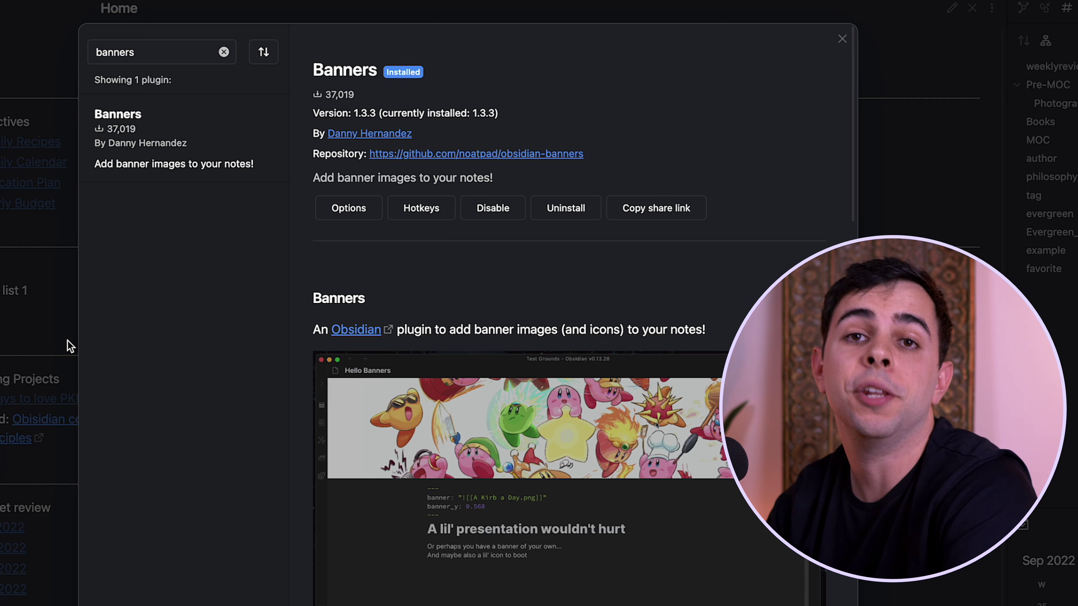
key("super+Tab")
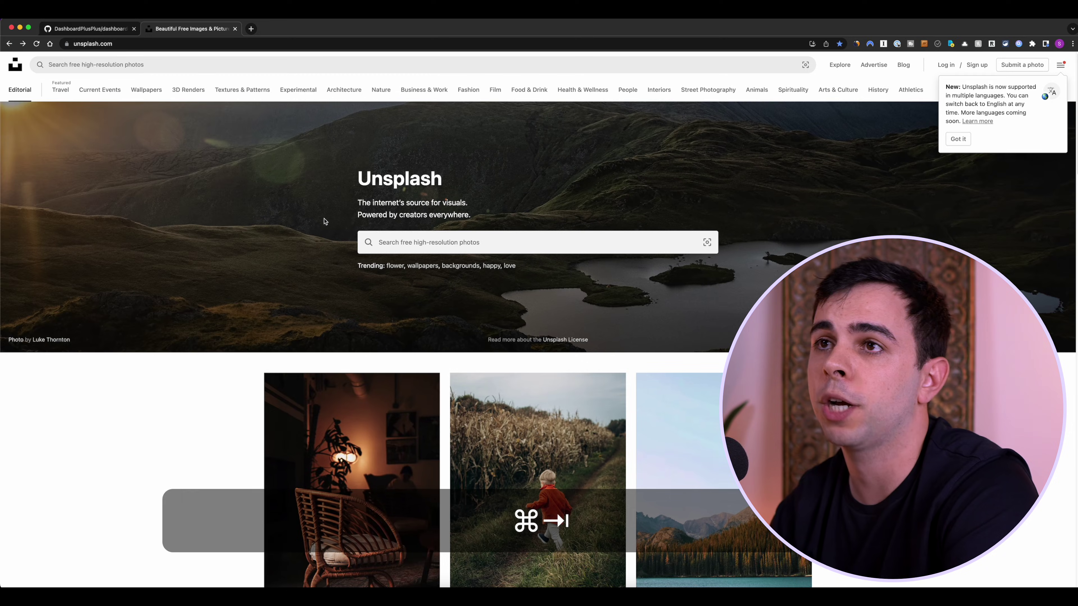
Step: Run a 'landscape' search on Unsplash and open the purple lone-tree lake photo
scroll(325, 221, "down", 1)
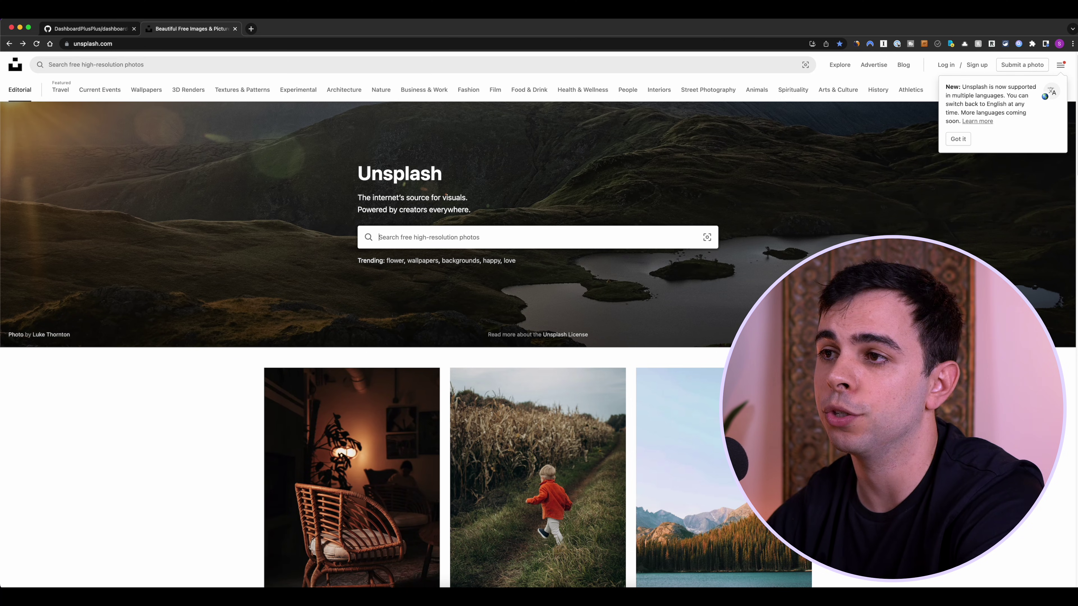
type("lands")
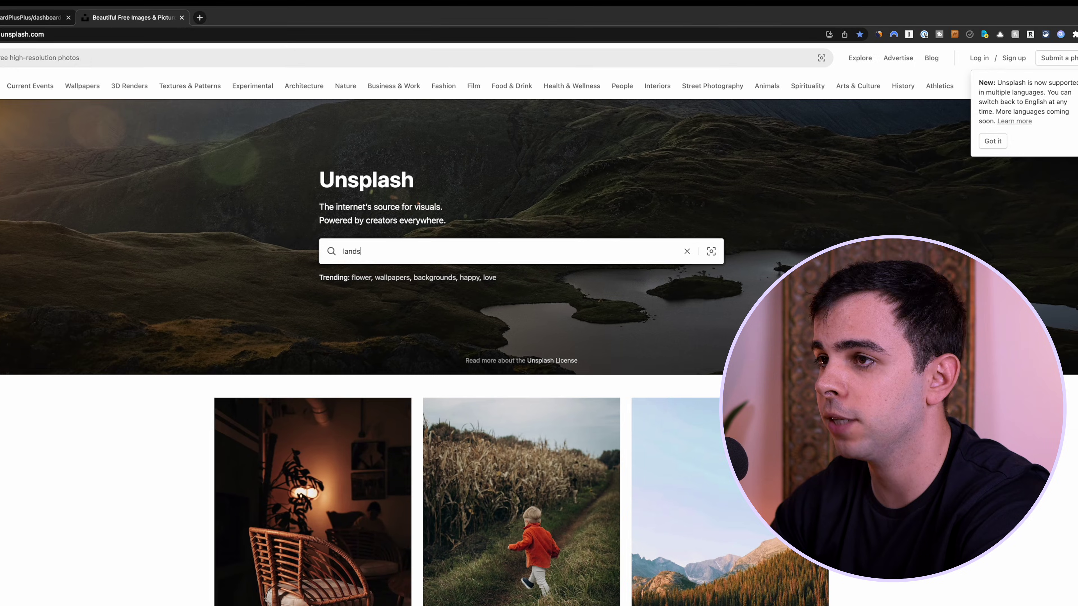
type("cape")
key("Return")
scroll(505, 340, "down", 3)
left_click(507, 399)
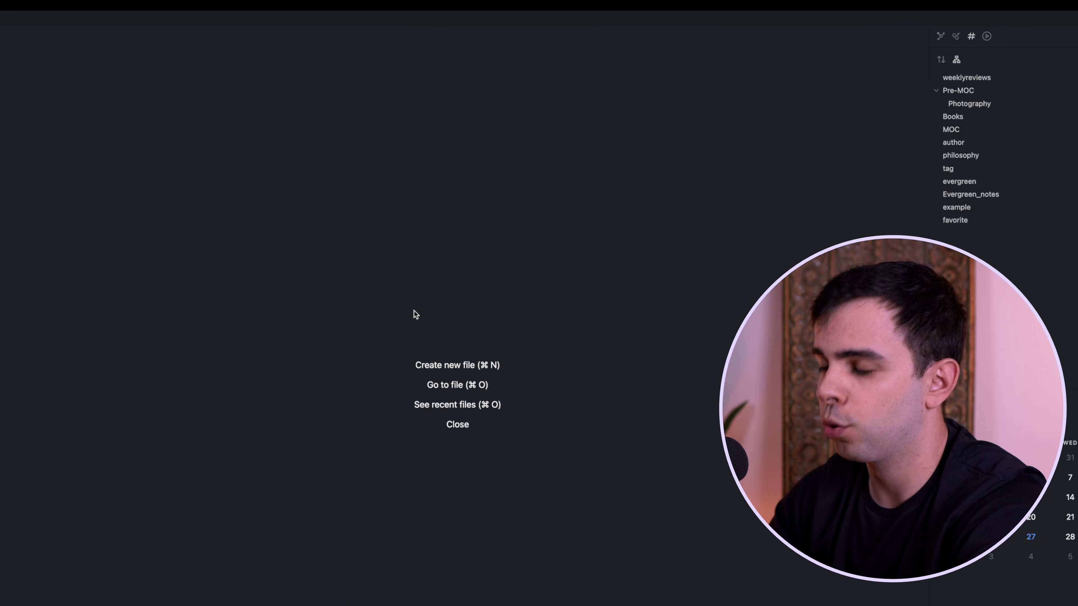
Step: Create a new note titled 'Banners' and drop the downloaded purple lake photo into it
key("super+n")
type("Banners")
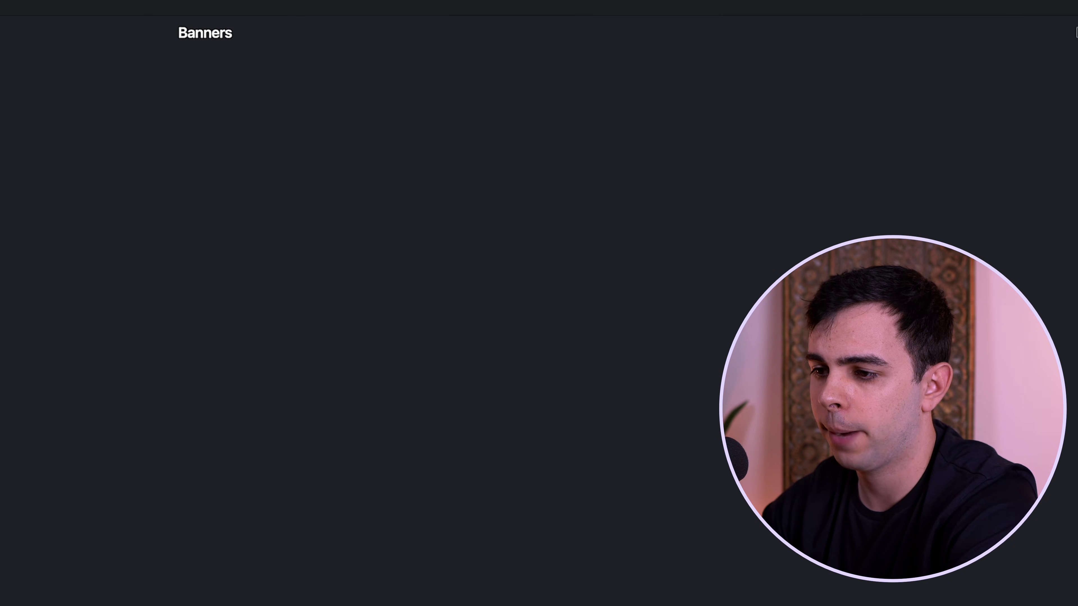
key("super+Tab")
left_click_drag(127, 603, 193, 405)
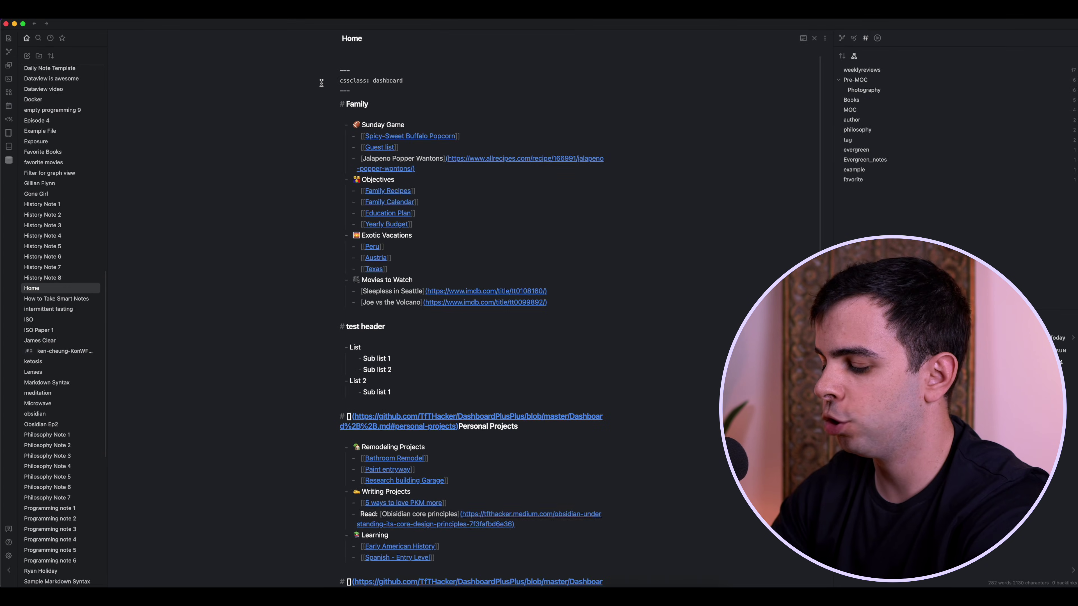
Step: Set the purple lake photo as Home's banner with 'Banners: Add/Change banner with local image'
key("super+p")
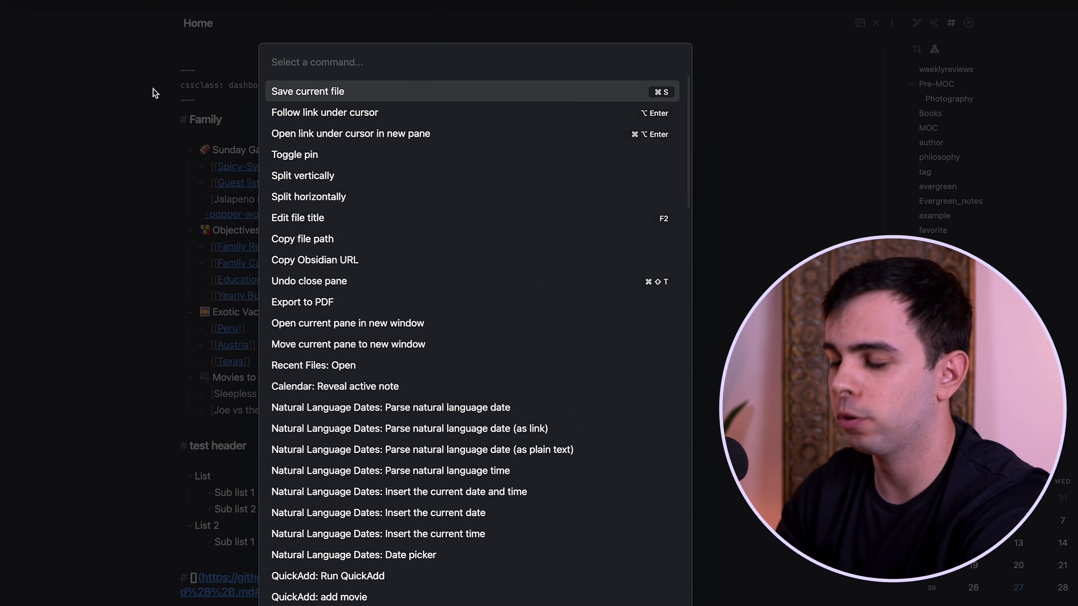
type("banners")
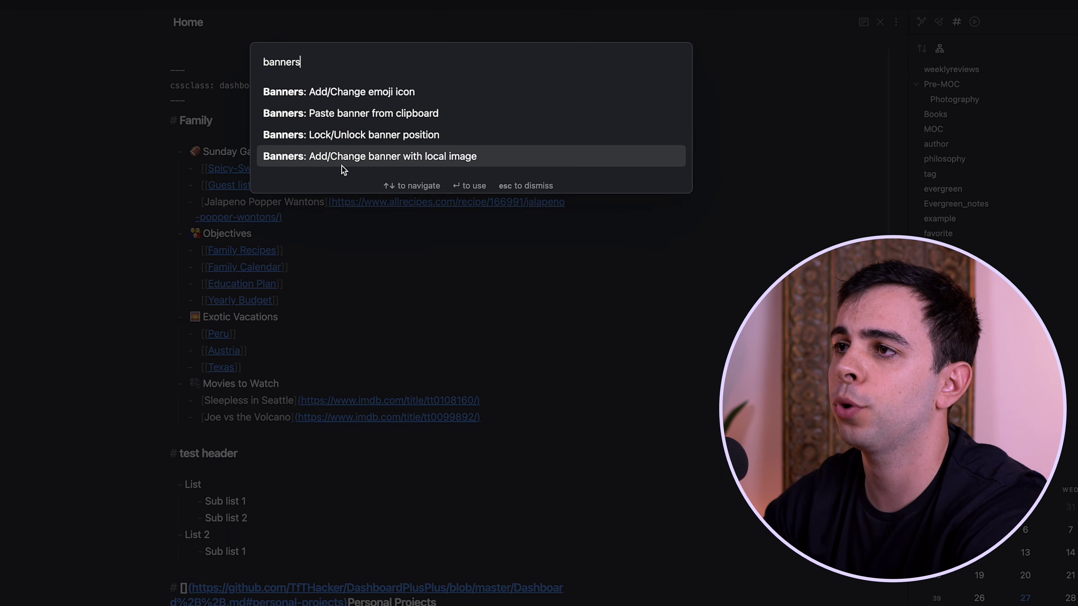
left_click(389, 163)
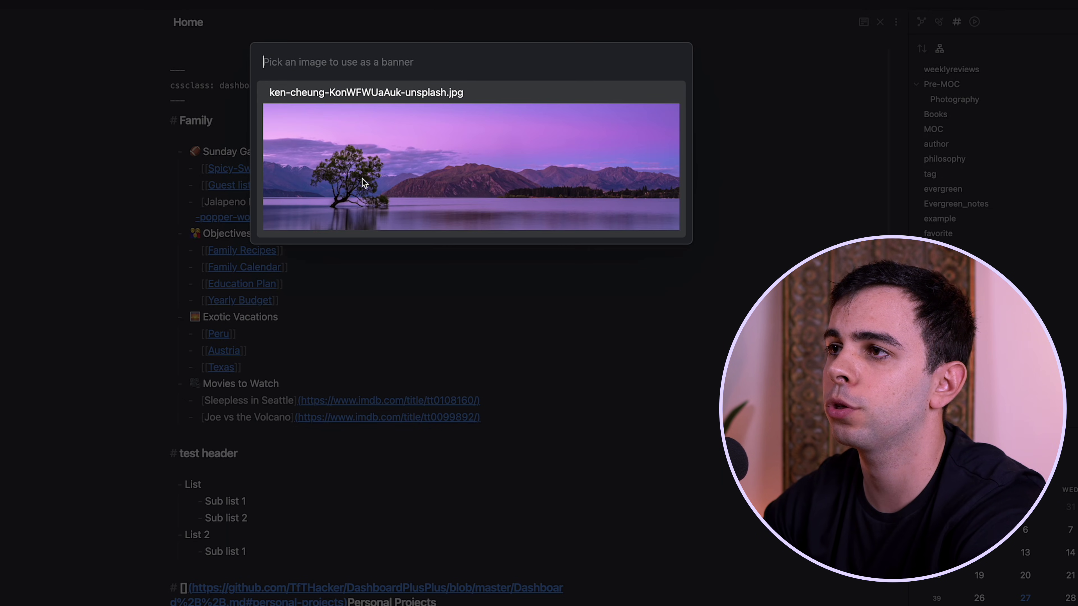
left_click(389, 169)
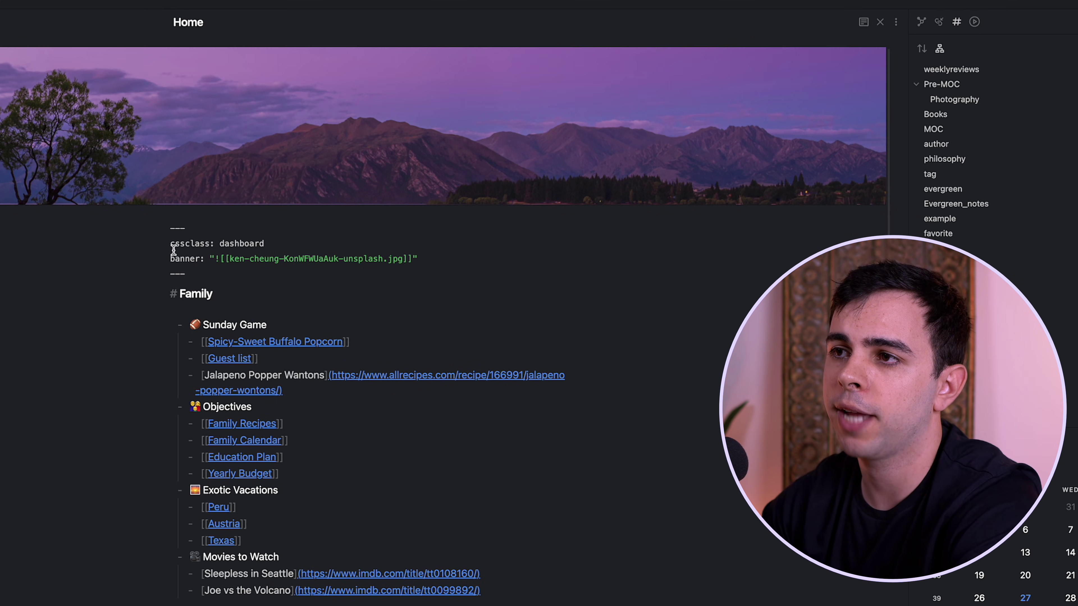
Step: Reposition Home's banner vertically to banner_y 0.56025, then open Settings on Community plugins
left_click_drag(175, 258, 199, 259)
left_click(206, 260)
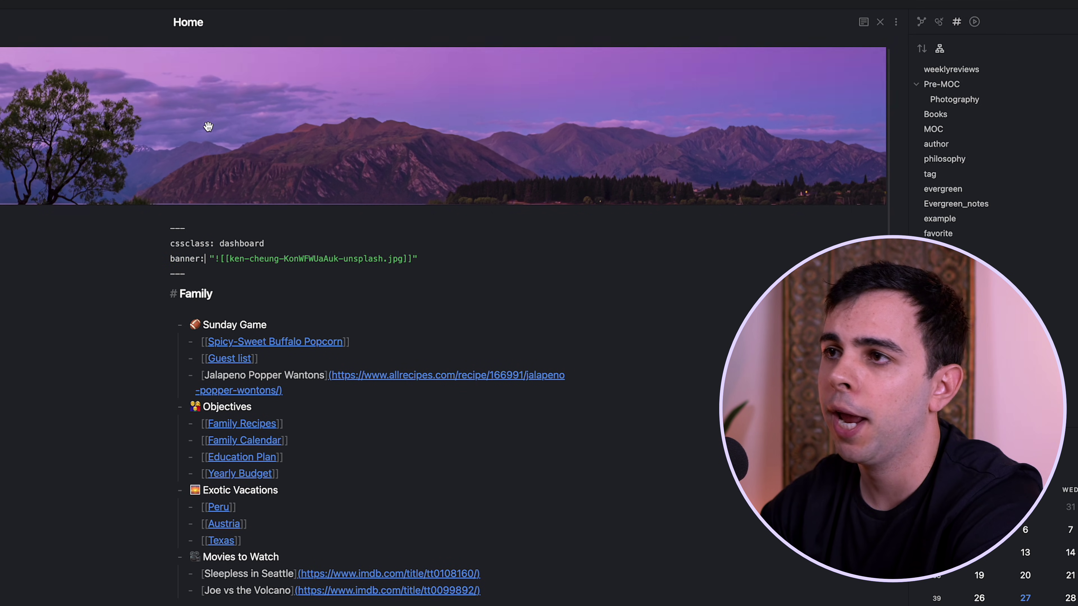
left_click_drag(209, 128, 238, 203)
double_click(233, 272)
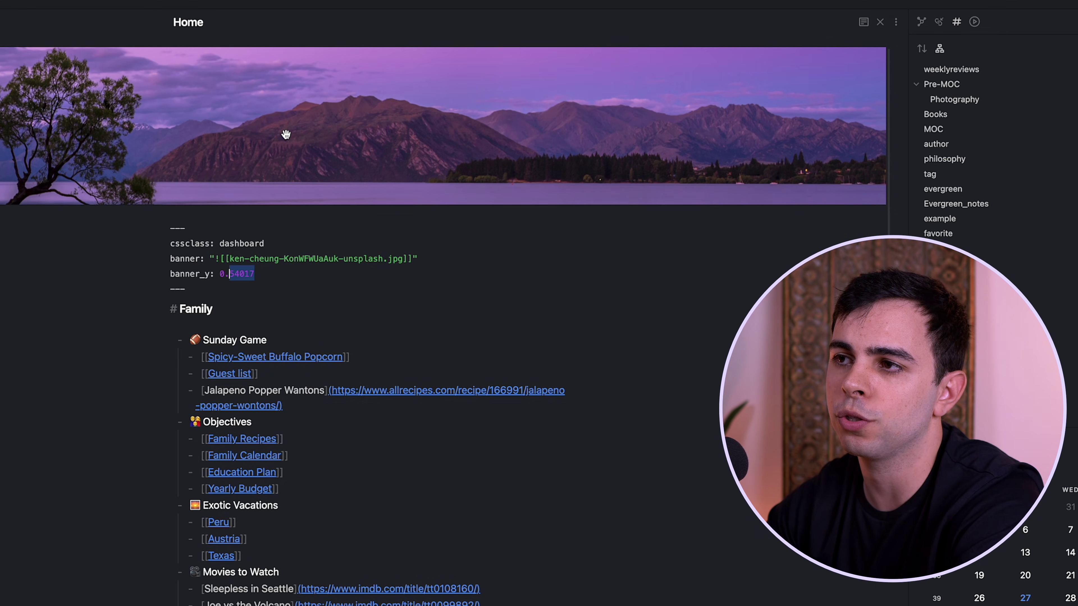
left_click_drag(284, 133, 273, 156)
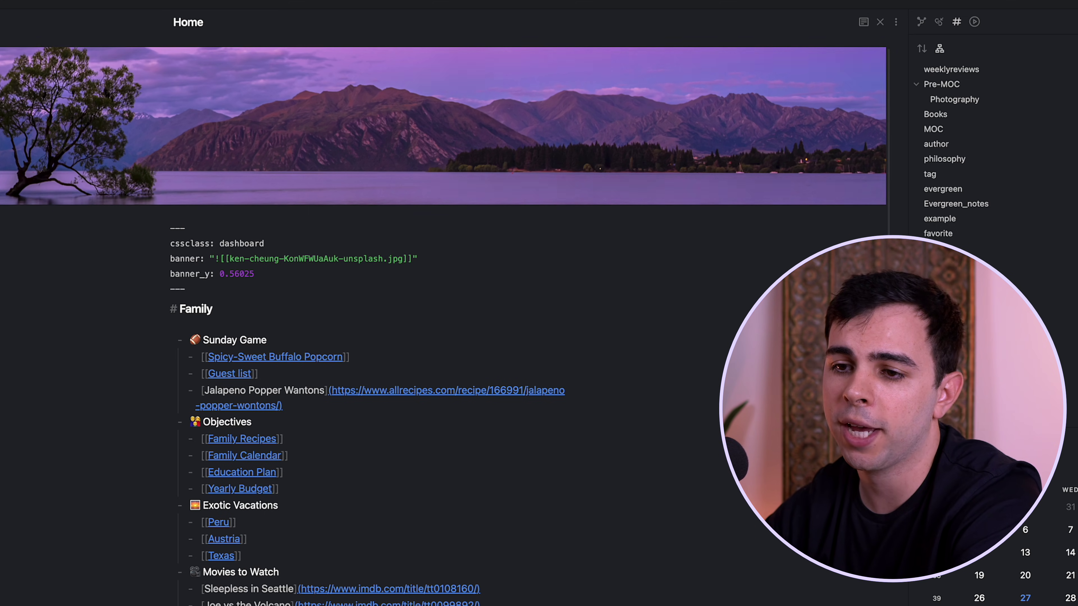
key("super+comma")
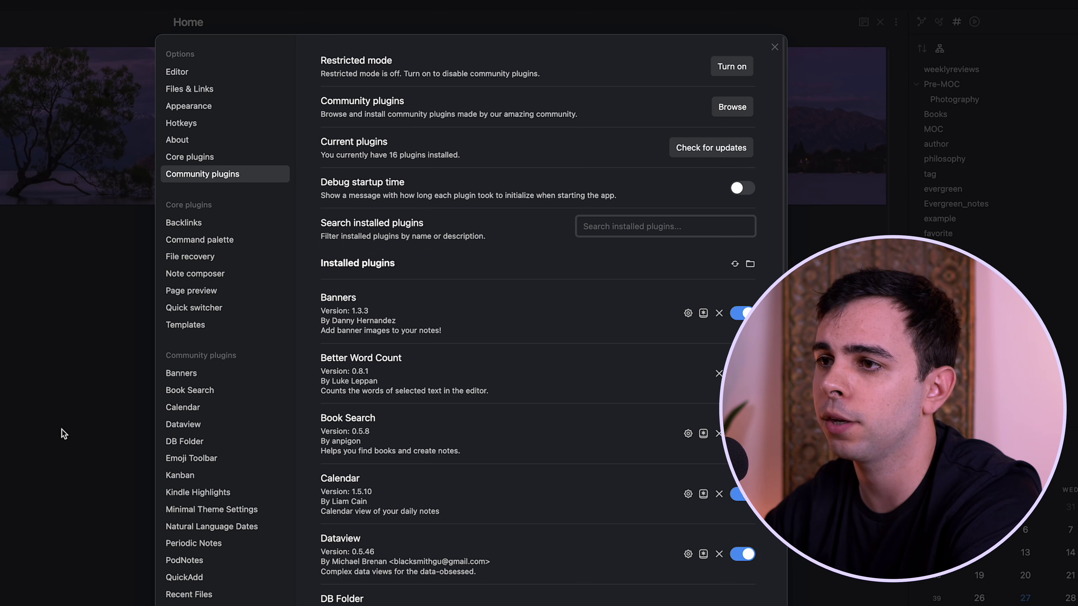
Step: Set the Banners plugin's banner height to 300 and view Home in reading view
left_click(181, 374)
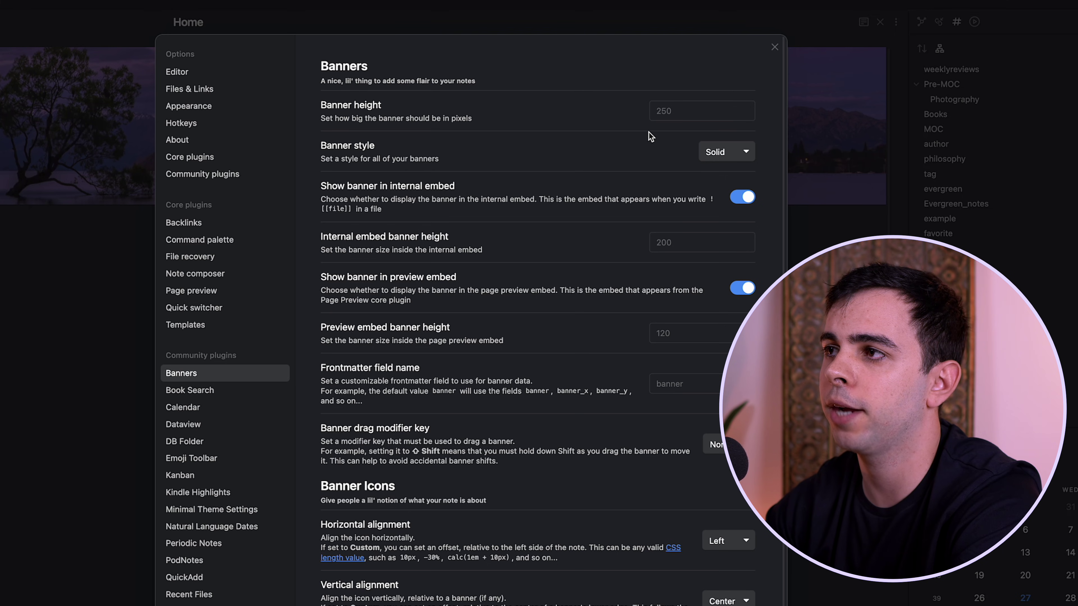
left_click(684, 113)
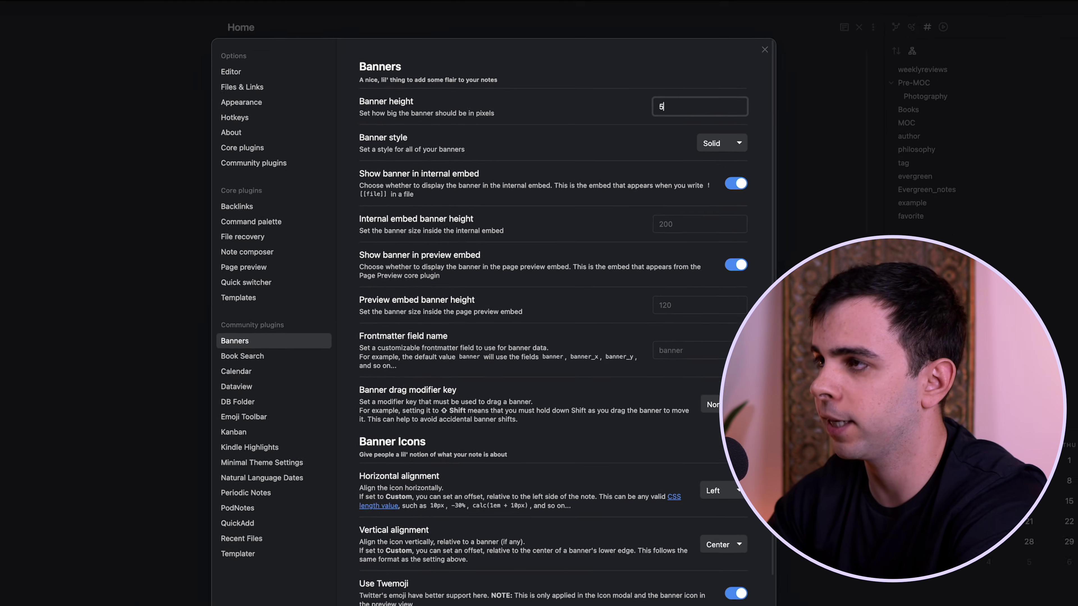
type("300")
key("Escape")
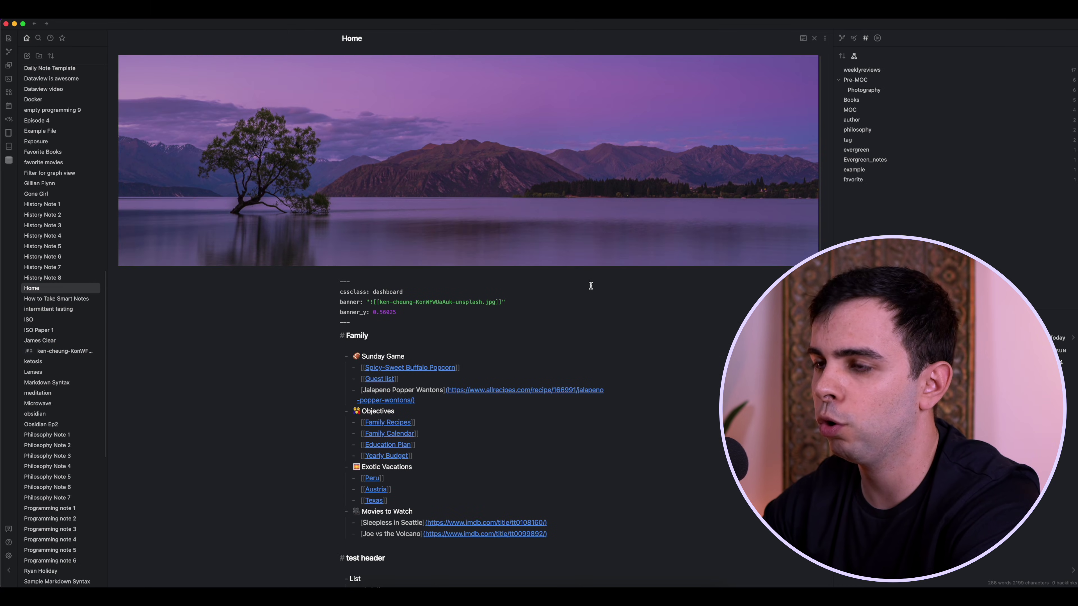
key("super+e")
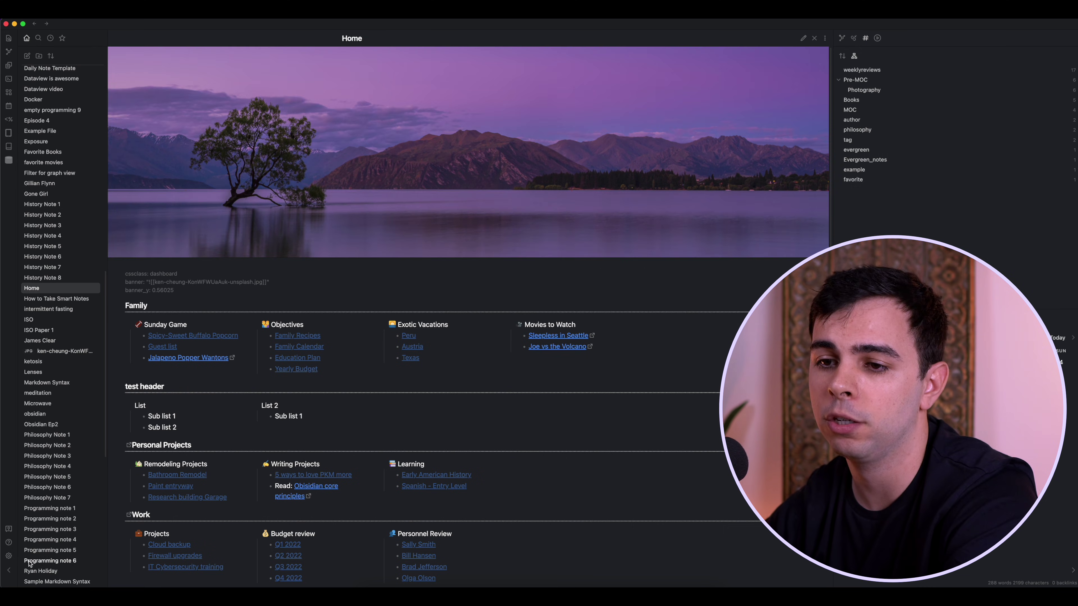
Step: Find the Homepage plugin by searching 'homepa' in the community catalogue and install it
left_click(8, 556)
left_click(715, 98)
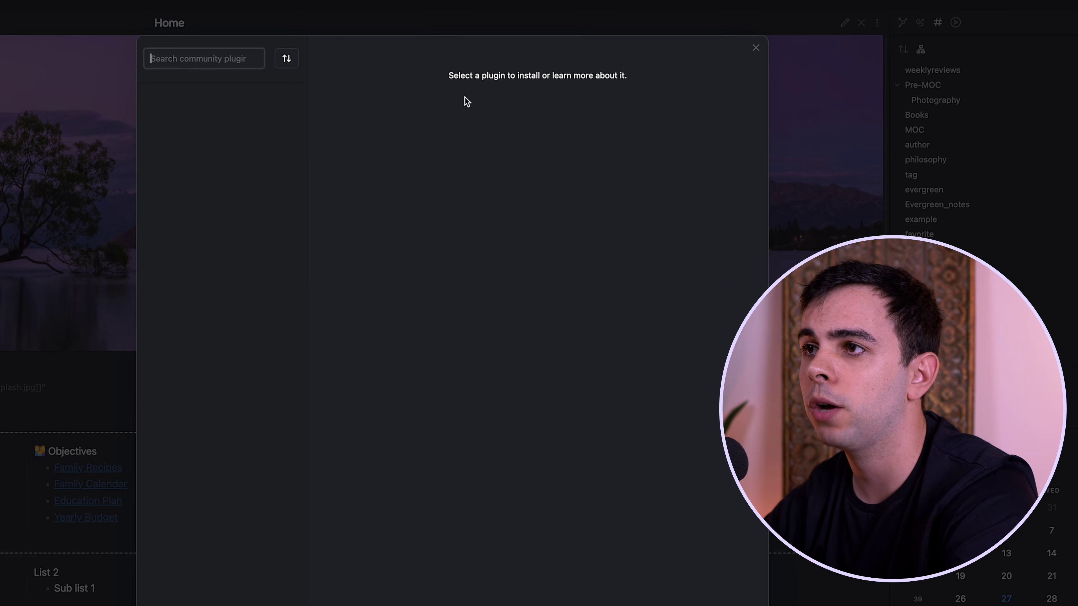
type("homepa")
left_click(191, 128)
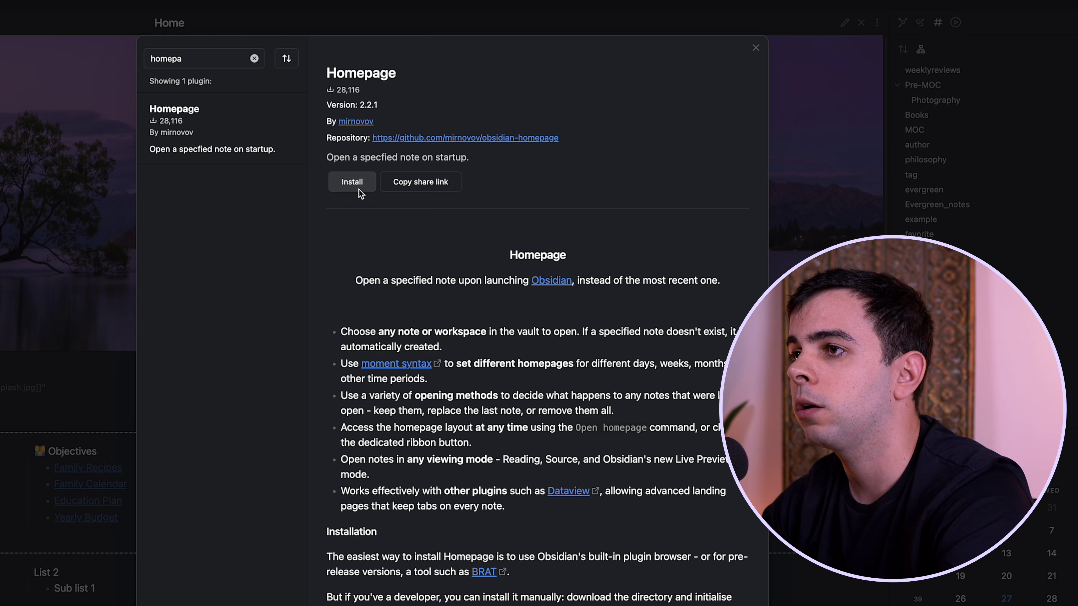
left_click(345, 188)
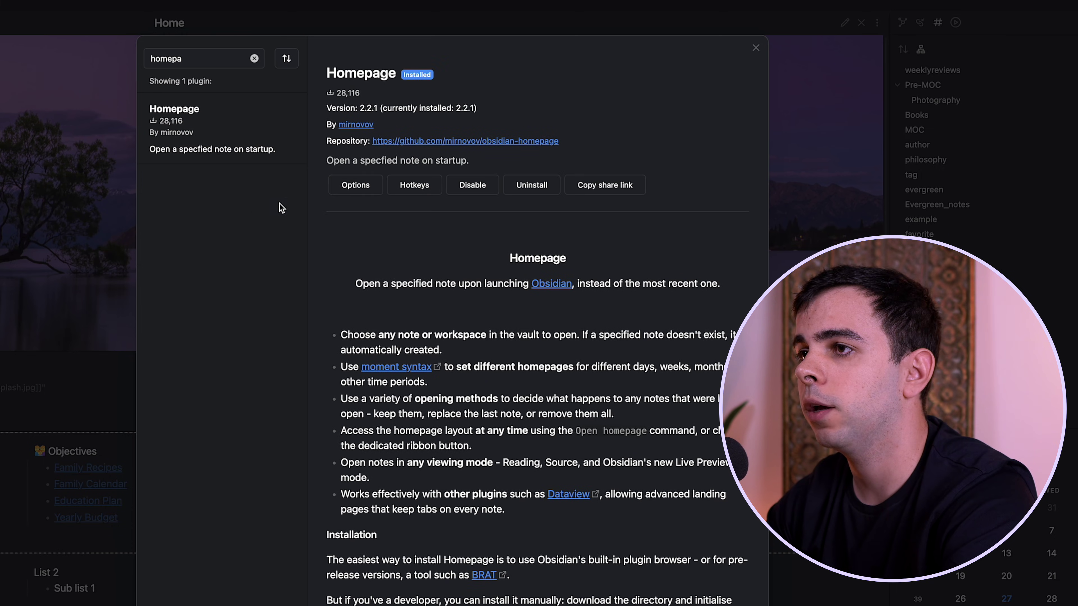
Step: Configure Homepage to open the Home note in Reading view with Refresh Dataview enabled
left_click(369, 189)
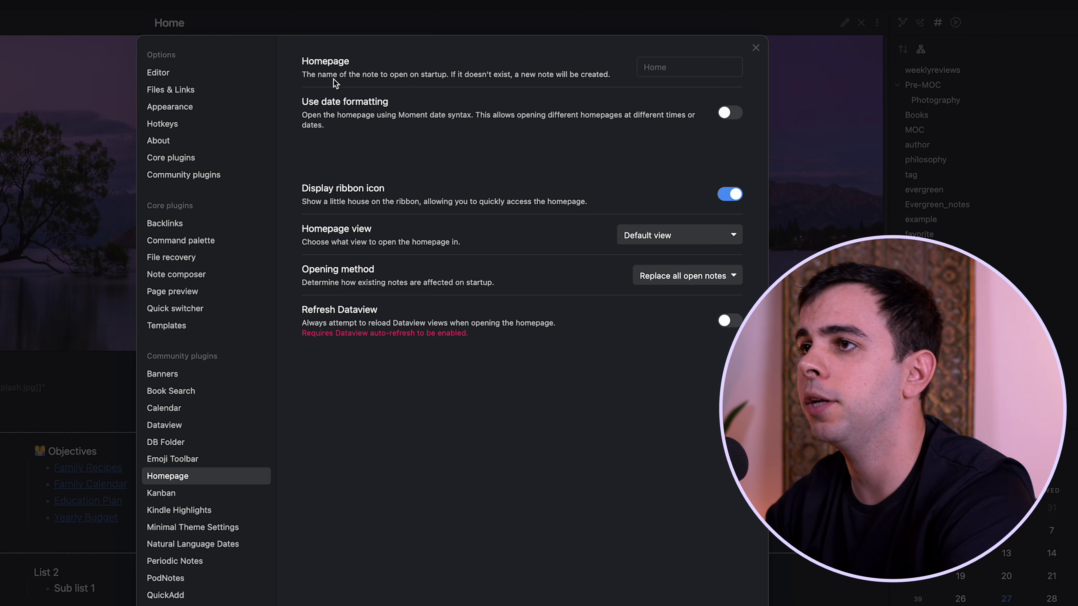
left_click(678, 65)
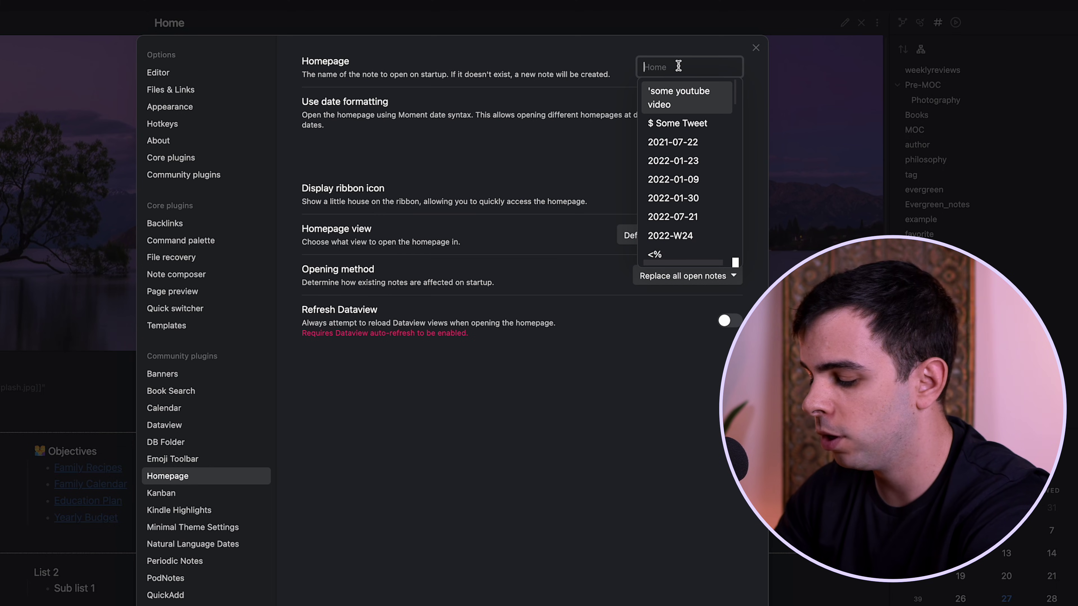
type("home")
left_click(678, 106)
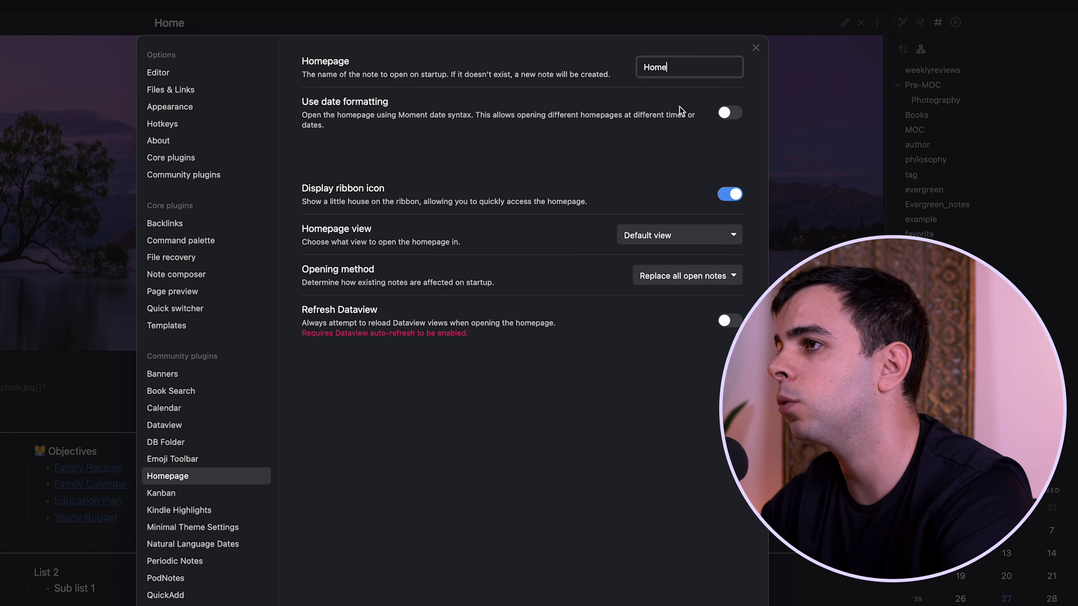
left_click(680, 106)
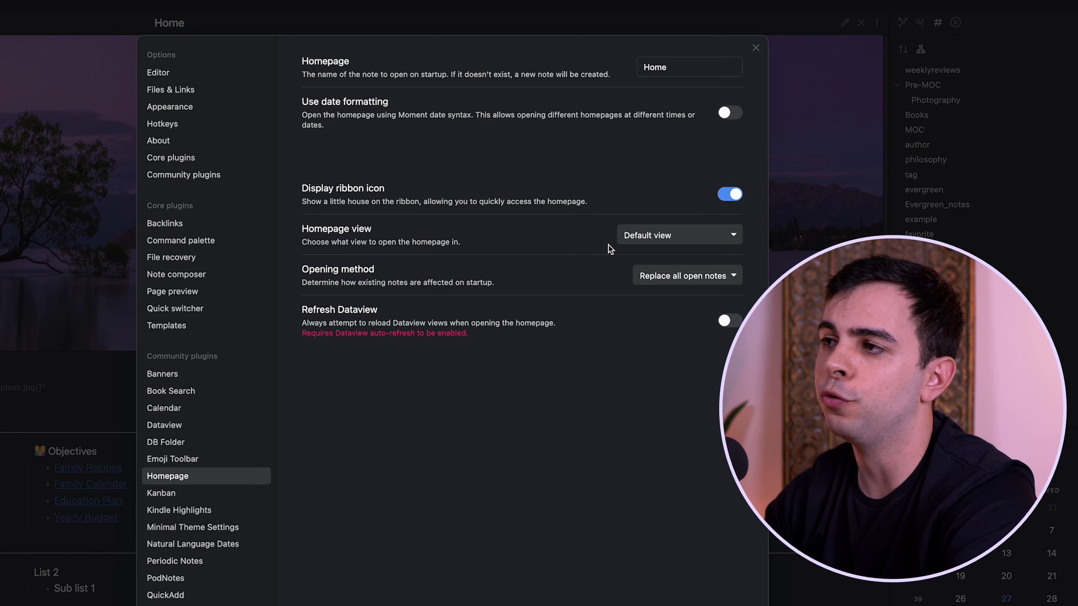
left_click(682, 243)
left_click(680, 250)
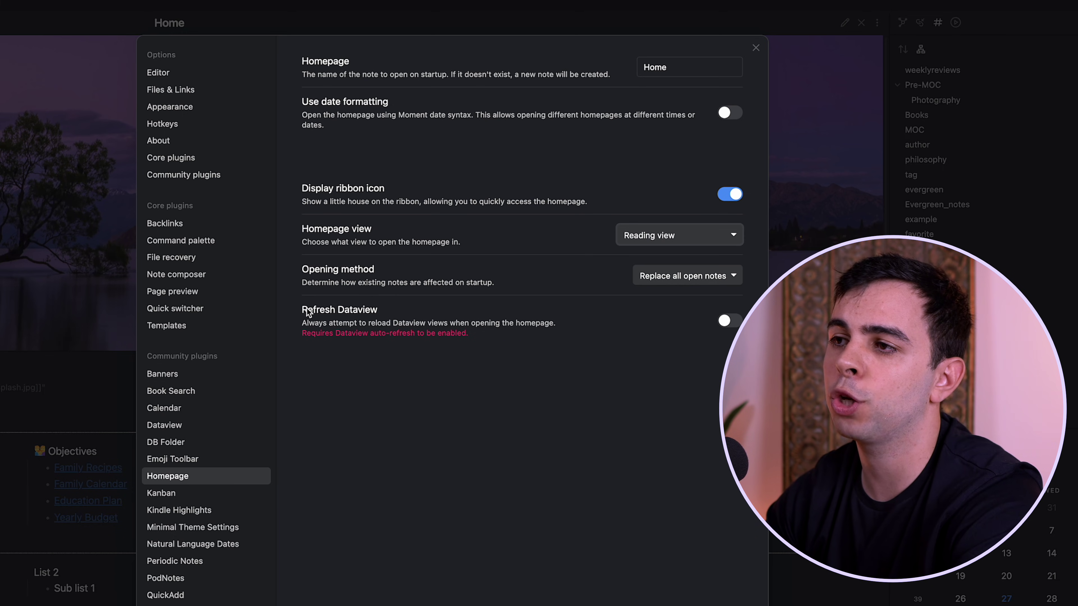
left_click(727, 322)
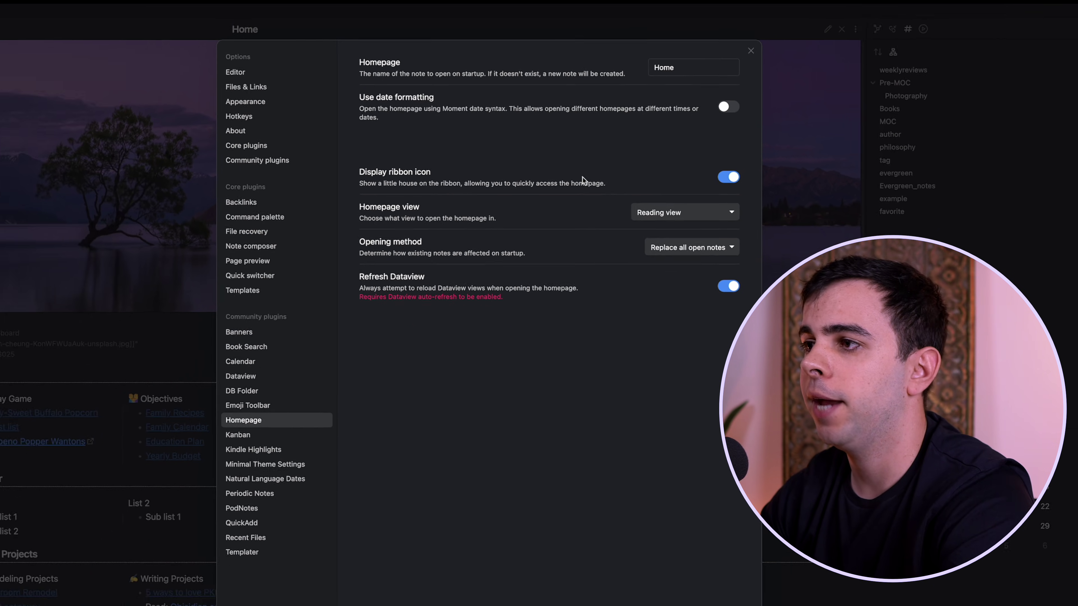
Step: Switch to another note, quit and relaunch Obsidian, confirming it starts on the Home dashboard
left_click(751, 51)
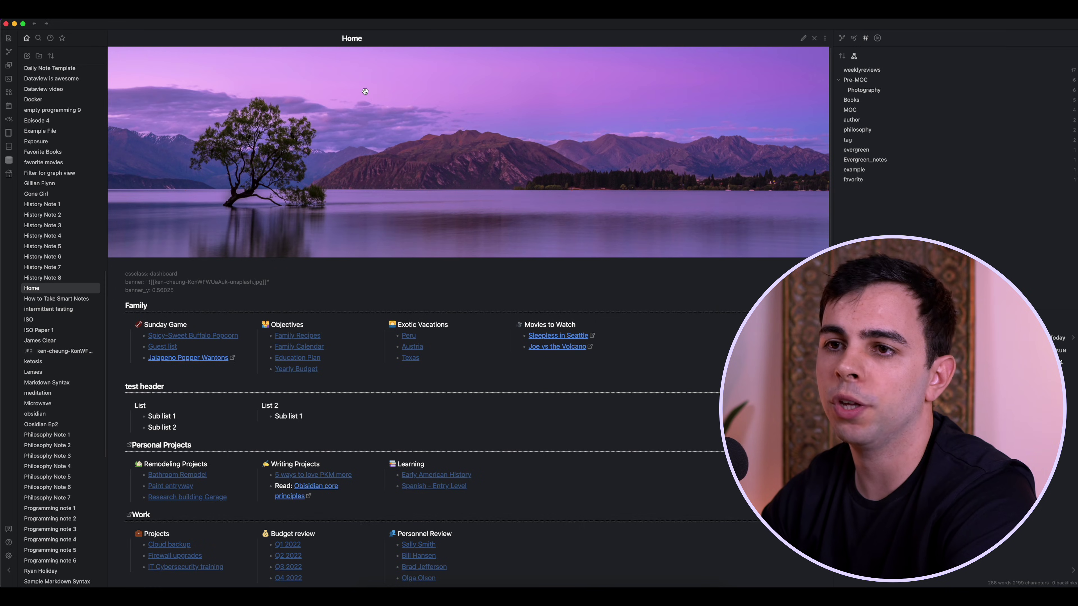
left_click(43, 340)
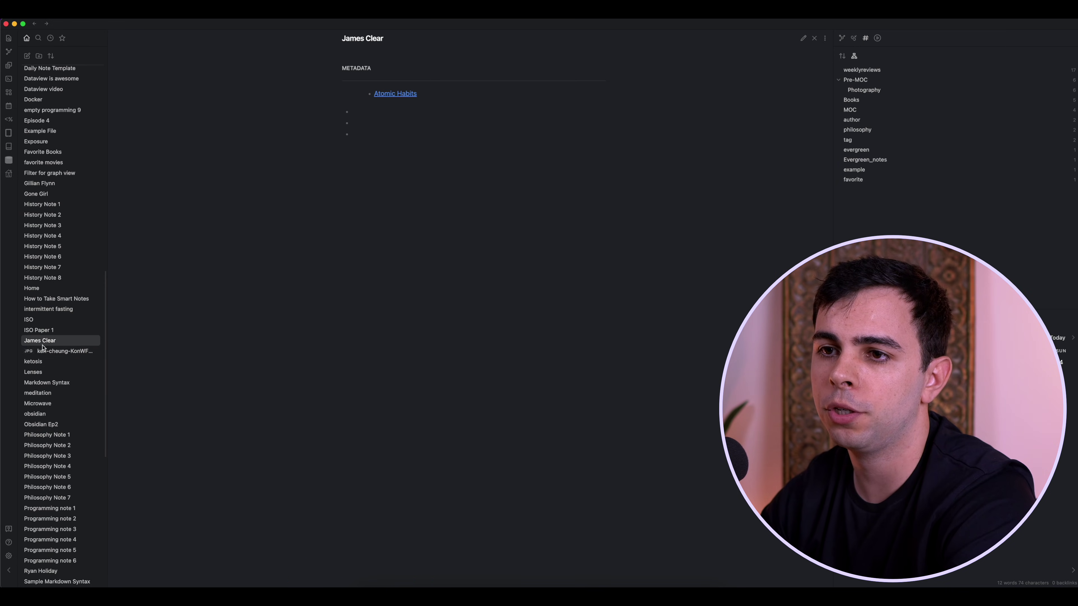
key("super+q")
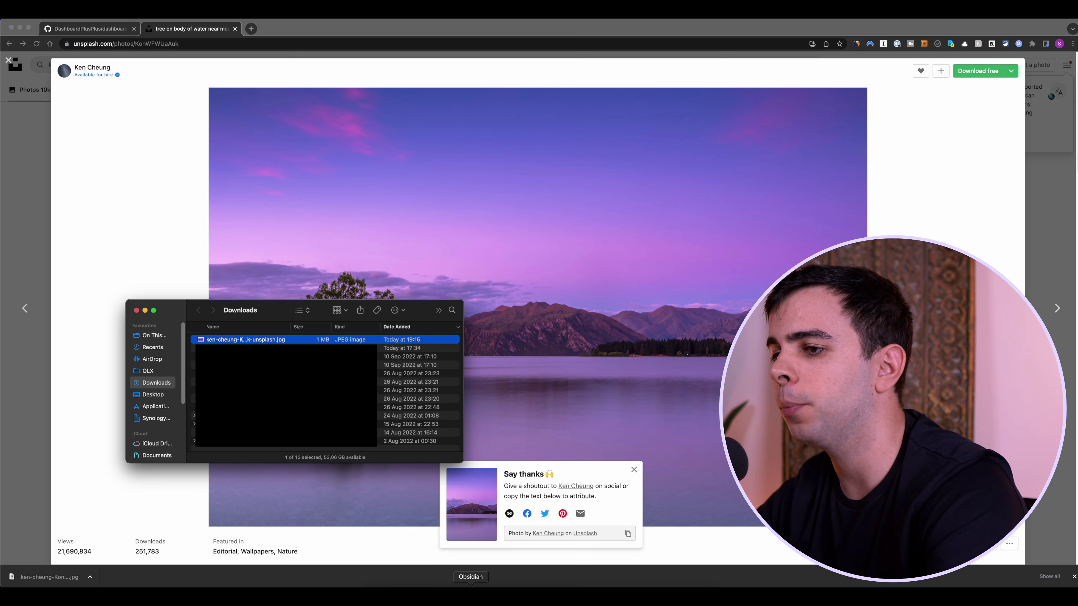
left_click(471, 586)
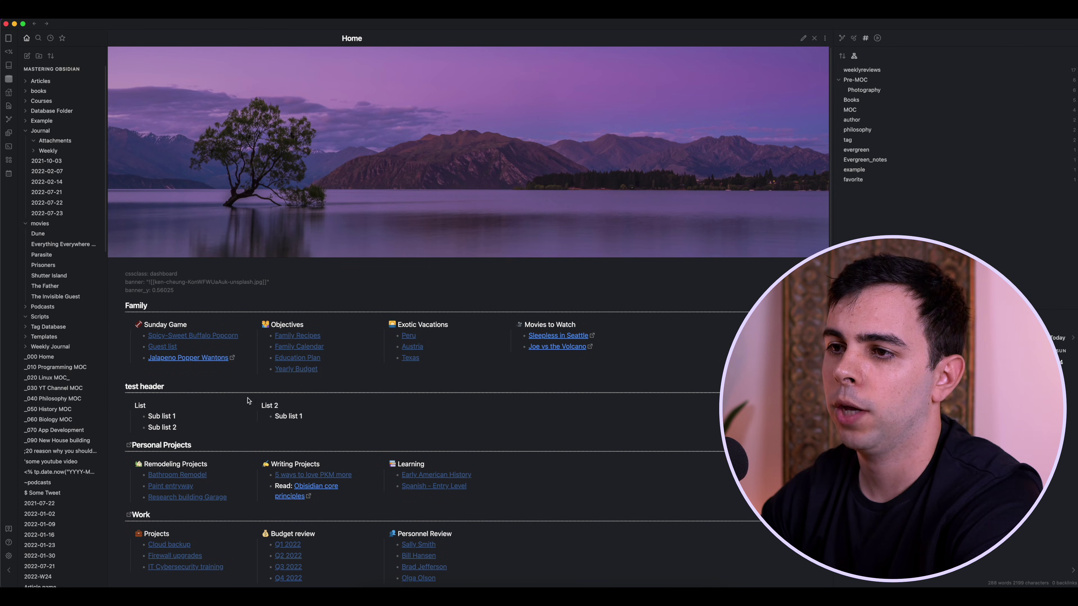
scroll(248, 401, "down", 3)
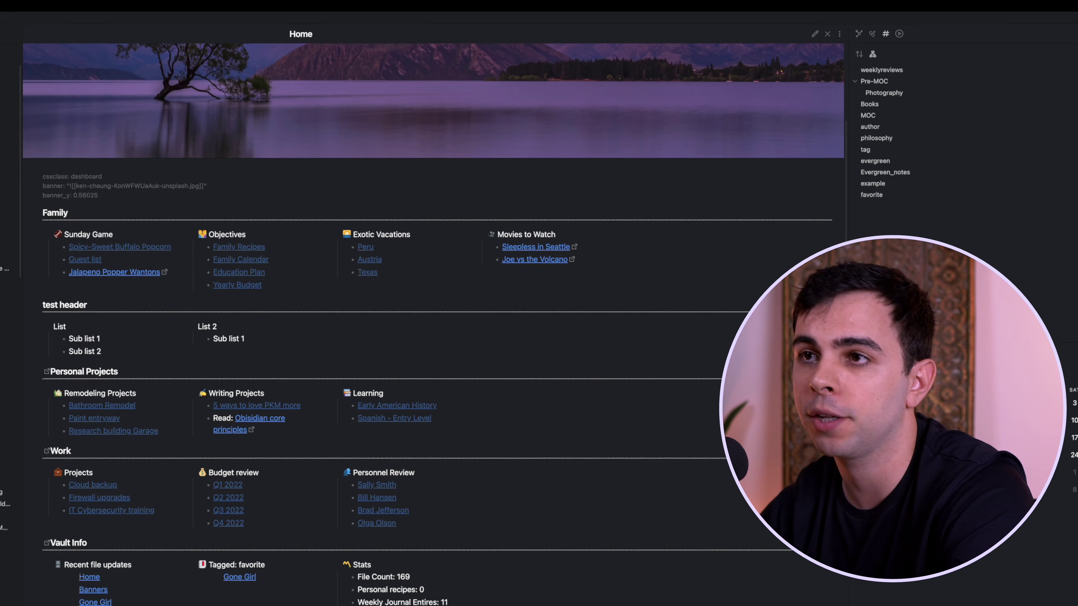
key("super+comma")
Step: Bind Cmd+Shift+H to 'Homepage: Open homepage' in Hotkeys, then open the Shoe Dog note
left_click(164, 121)
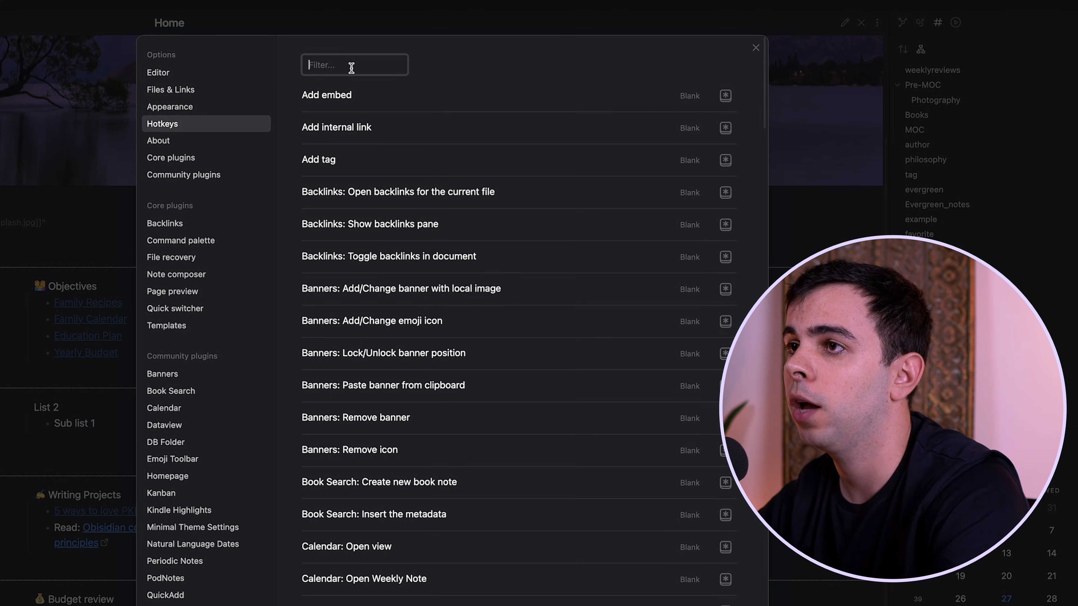
type("homepa")
left_click(733, 95)
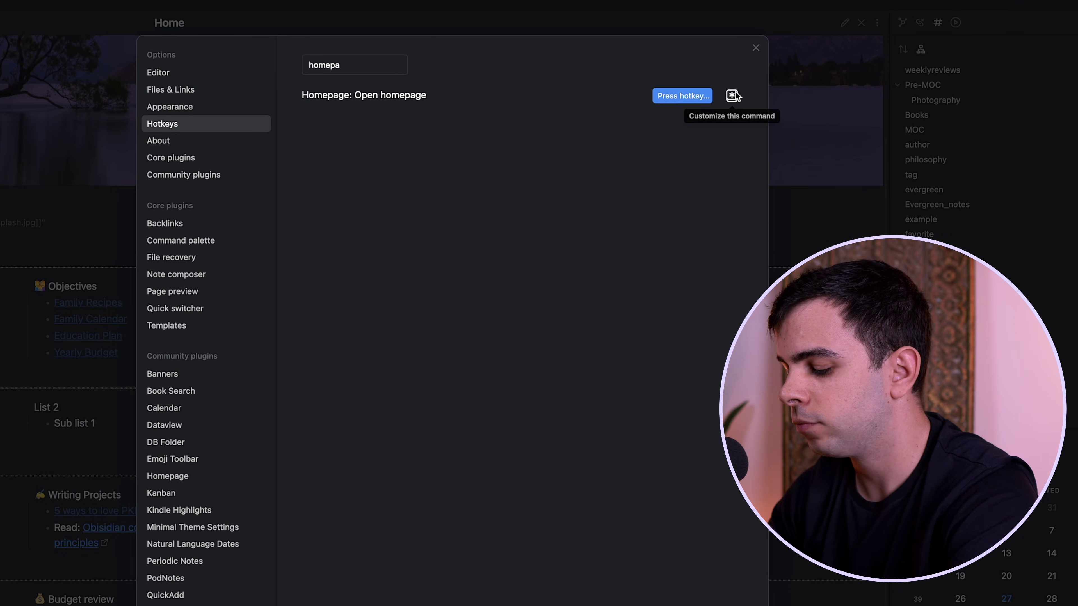
key("super+shift+h")
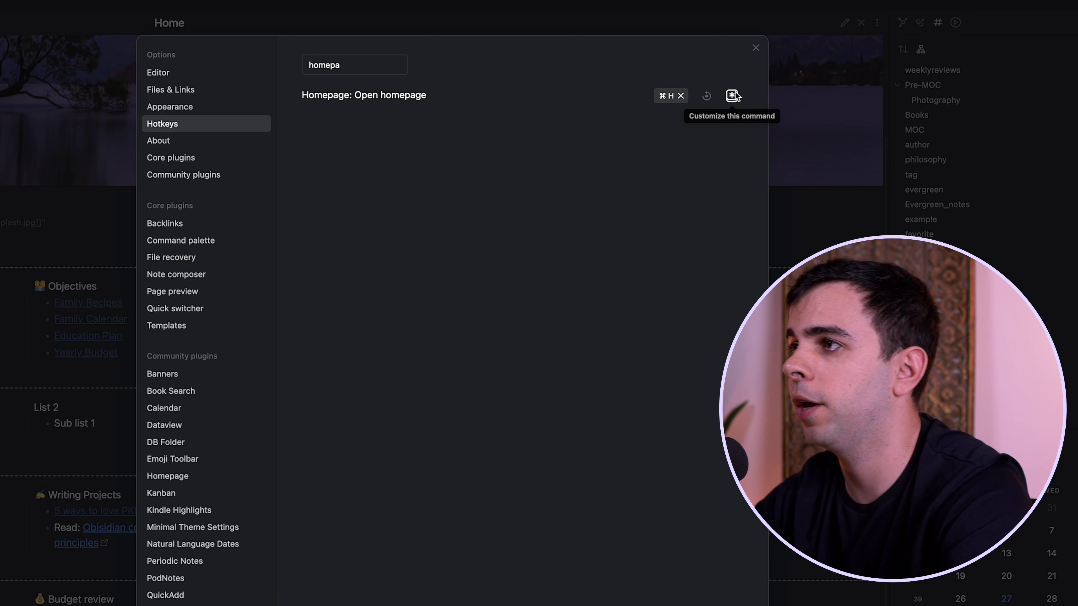
left_click(755, 47)
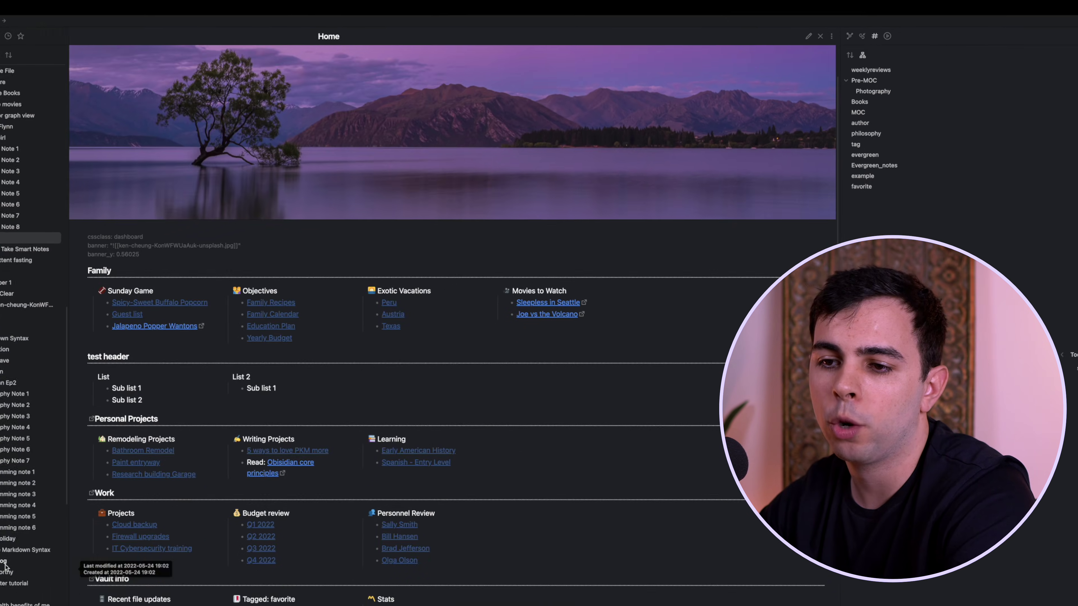
left_click(42, 532)
key("super+shift+h")
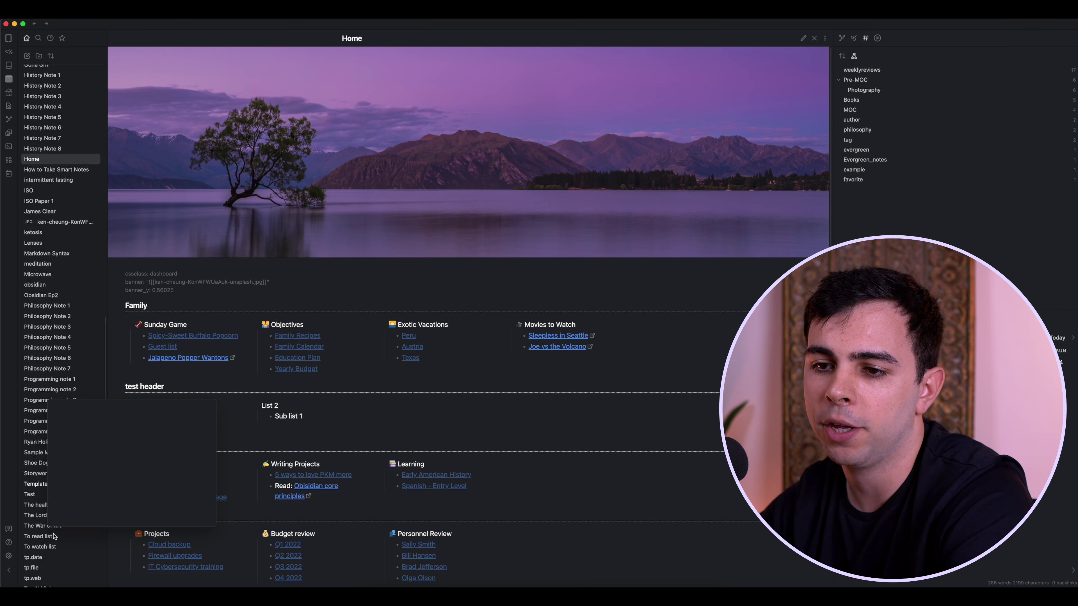
scroll(47, 424, "down", 4)
left_click(44, 371)
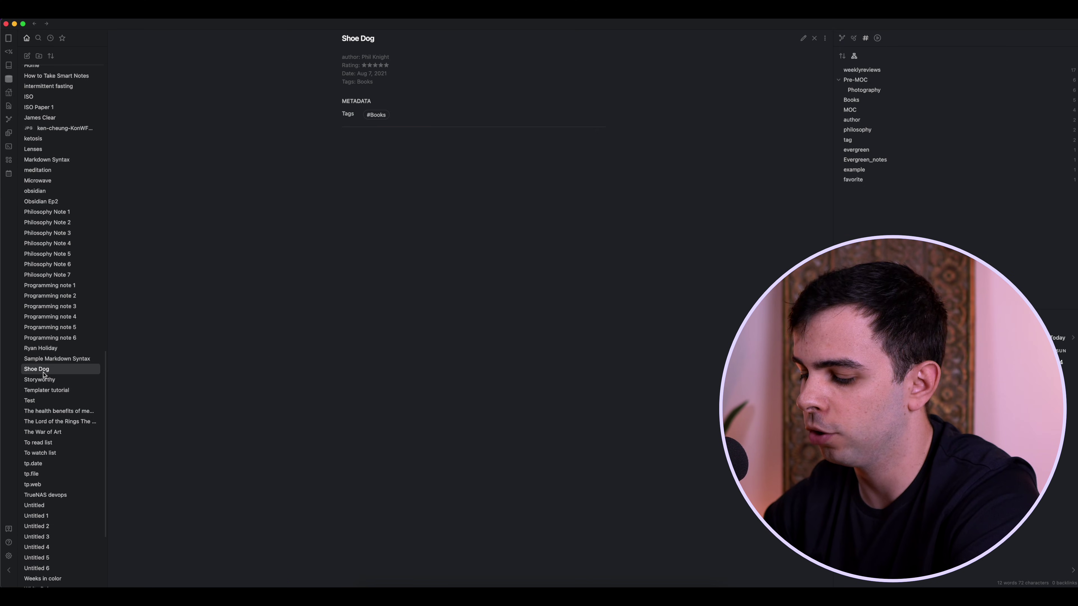
key("super+shift+h")
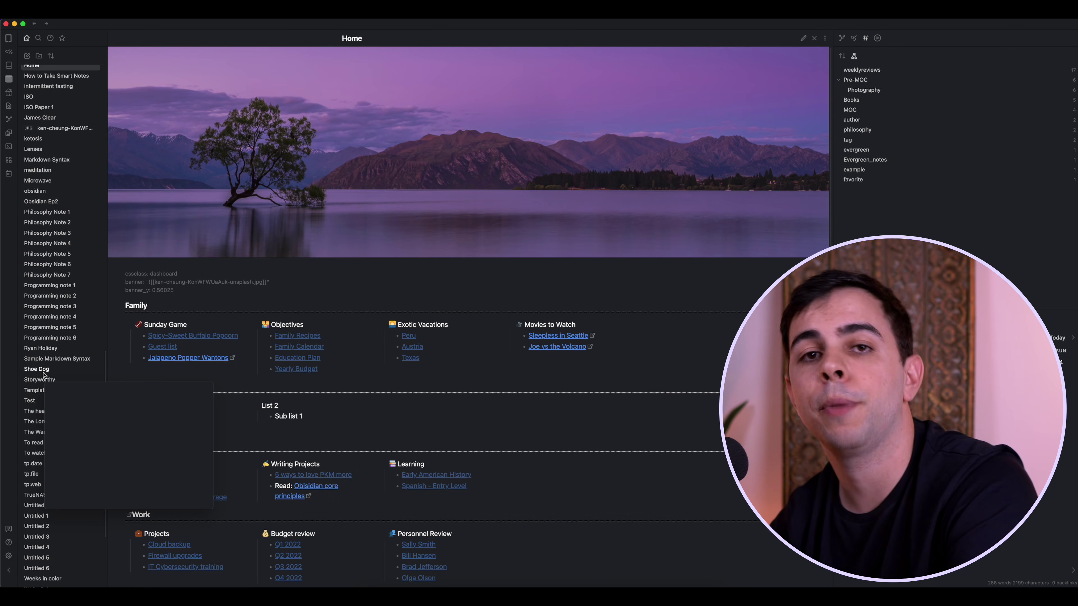